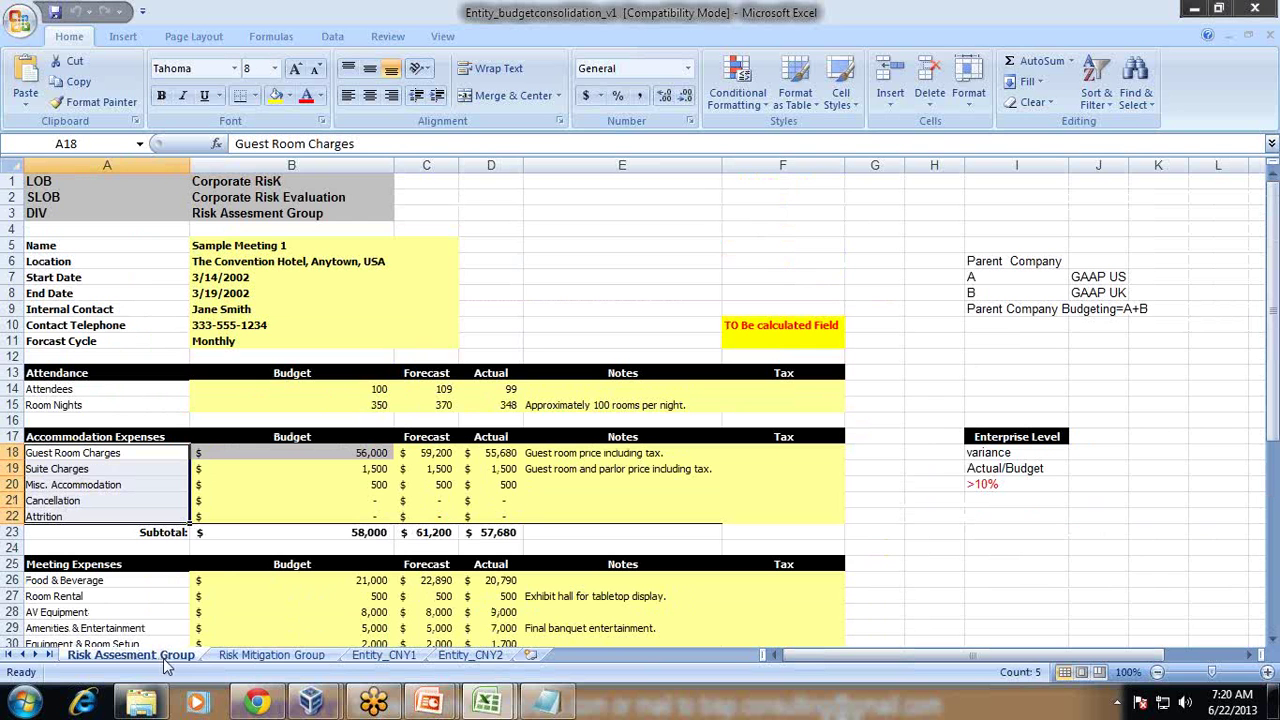
Step: Copy the LOB, SLOB and DIV rows from the Risk Mitigation Group sheet, then return to Risk Assesment Group
left_click(268, 655)
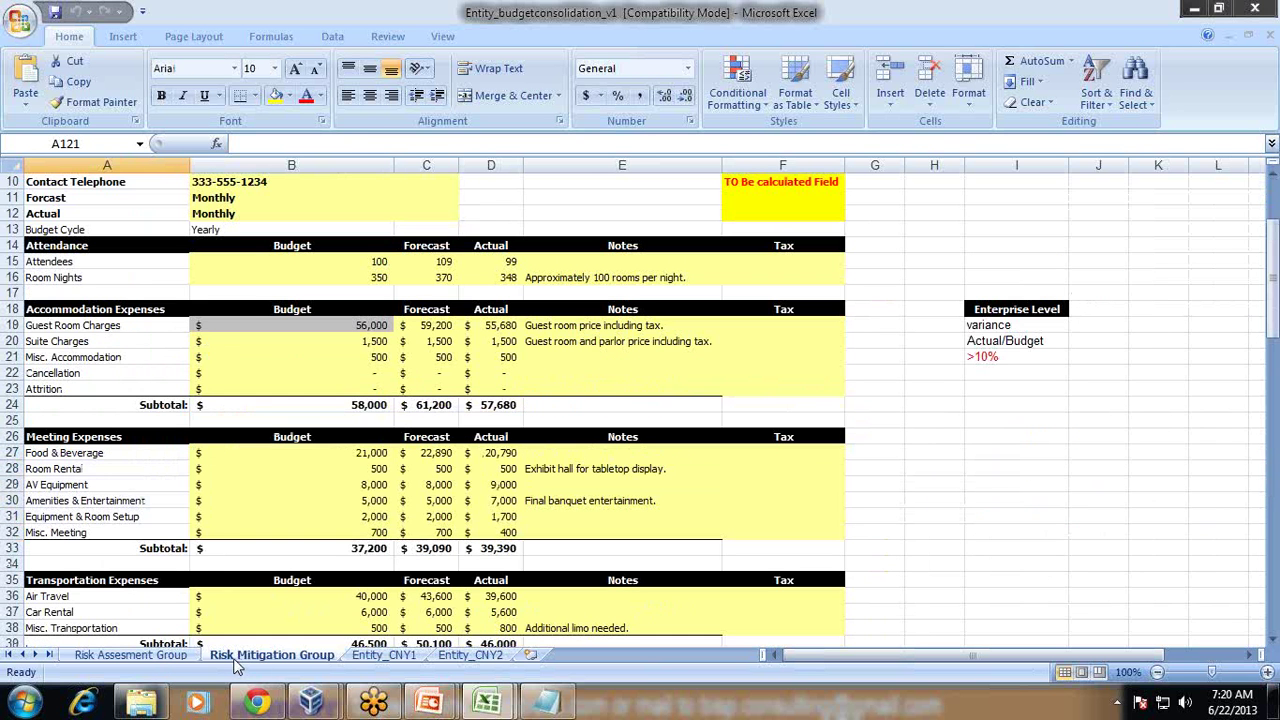
left_click(138, 656)
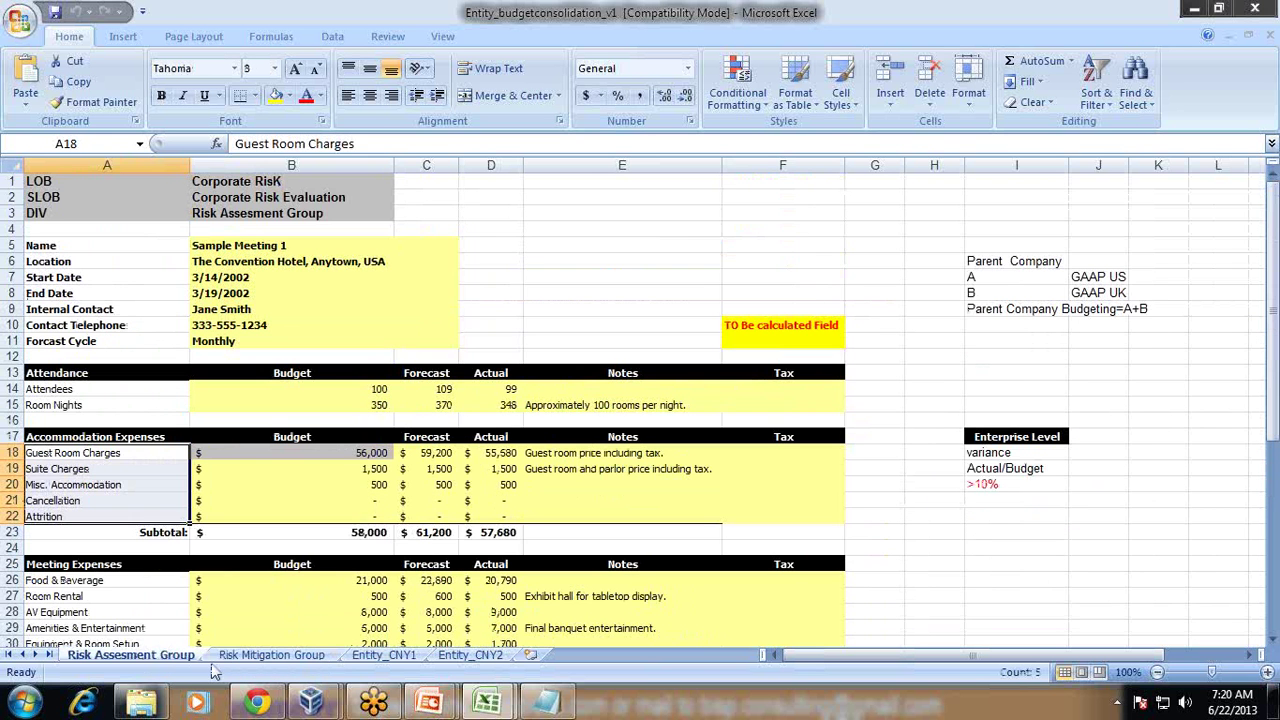
left_click(274, 656)
scroll(531, 503, "up", 3)
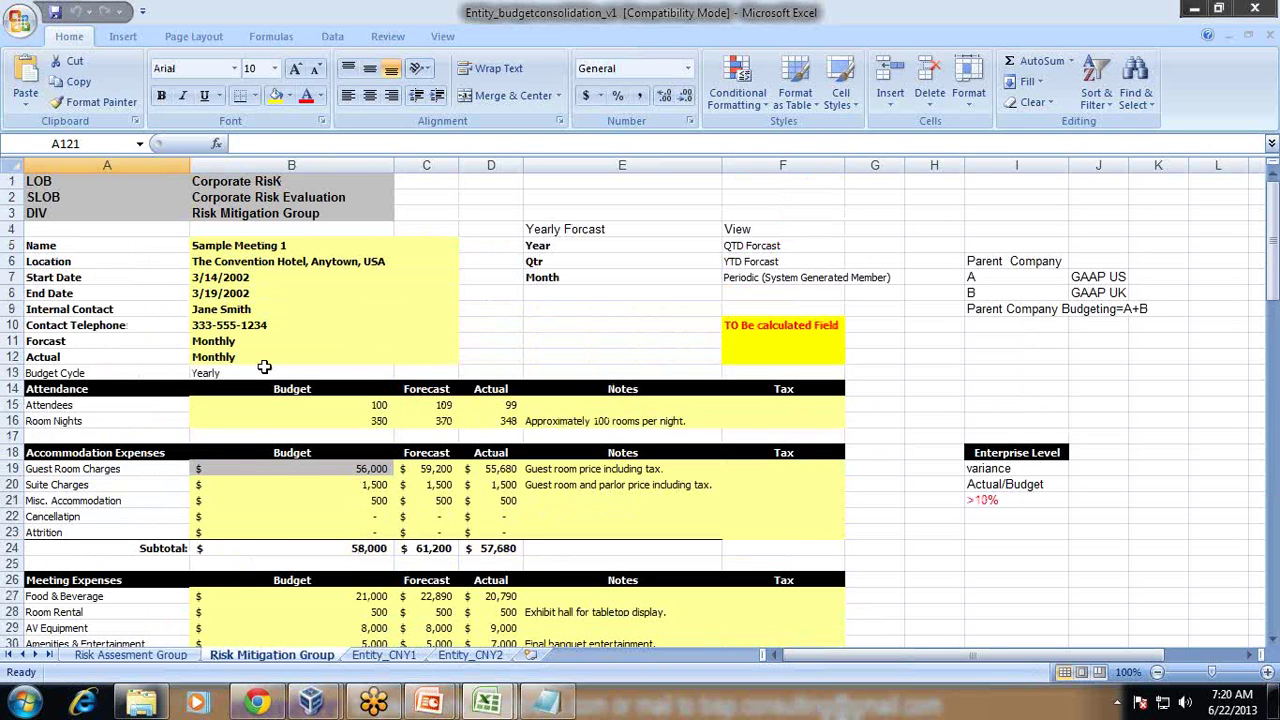
left_click_drag(106, 186, 338, 212)
key("ctrl+c")
left_click(140, 654)
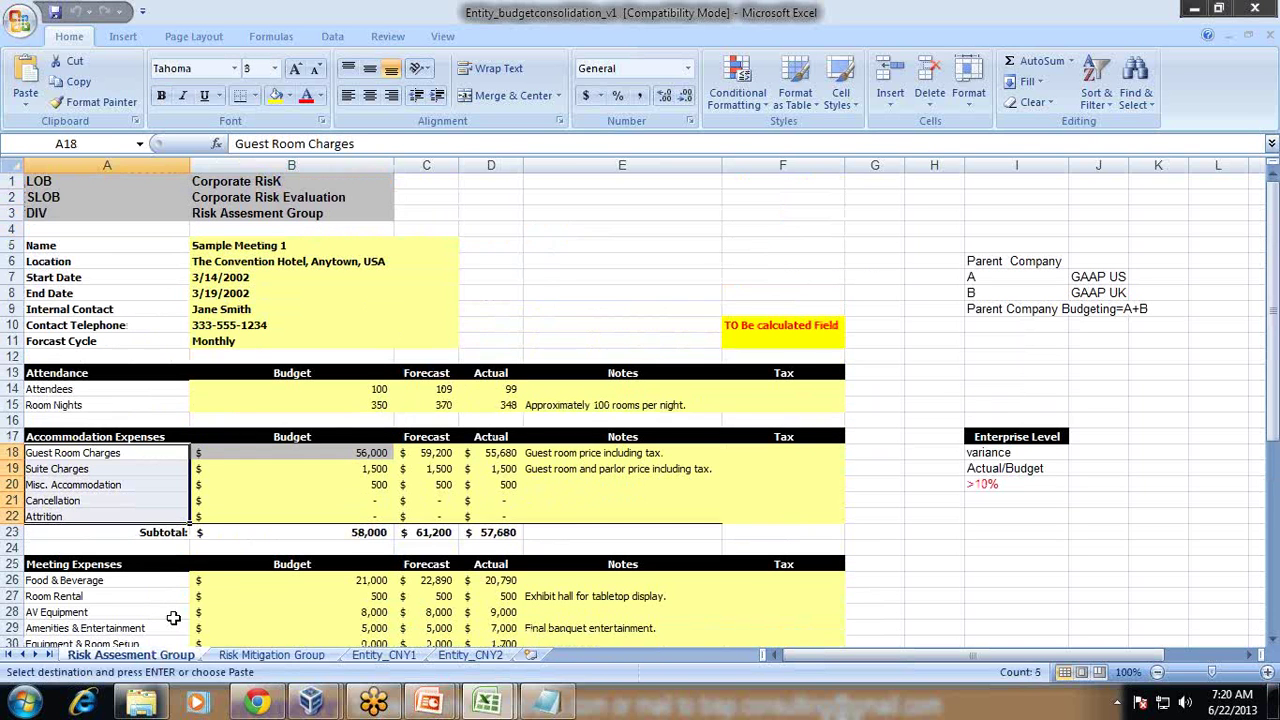
Step: Paste the LOB/SLOB/DIV block into E1:F3 and widen column F to fit Risk Mitigation Group
left_click(572, 183)
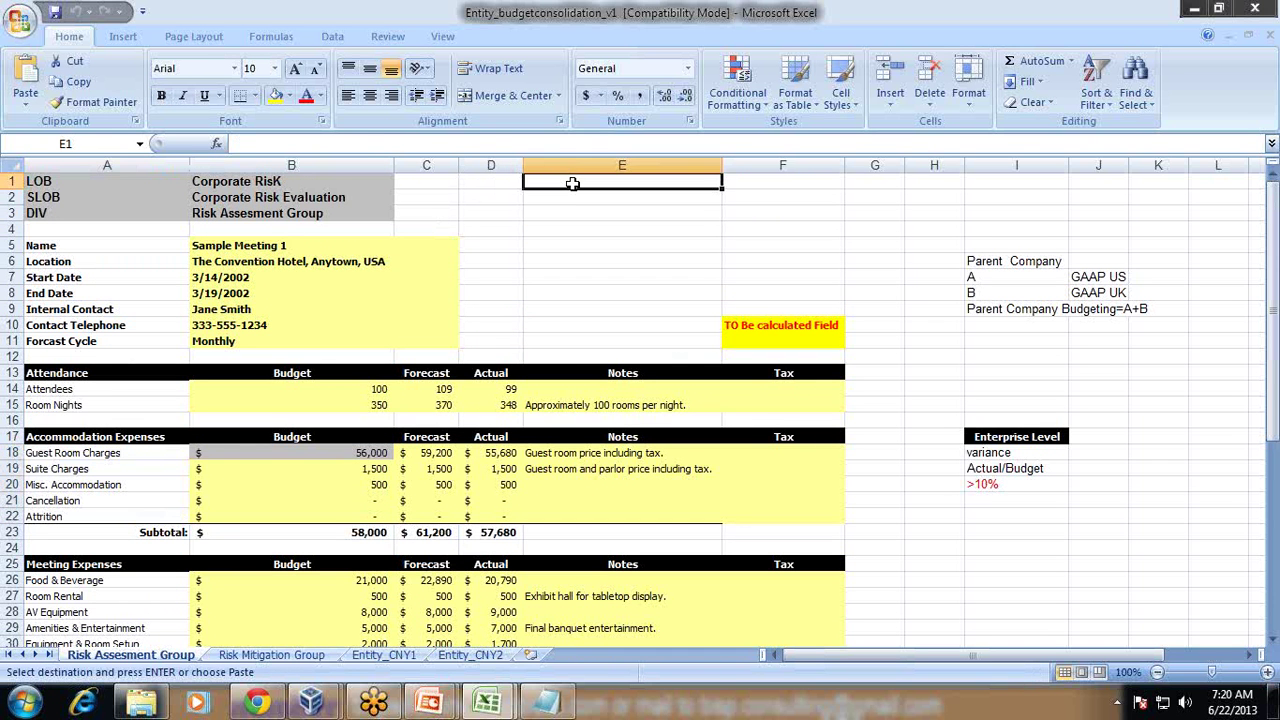
key("ctrl+v")
left_click(300, 186)
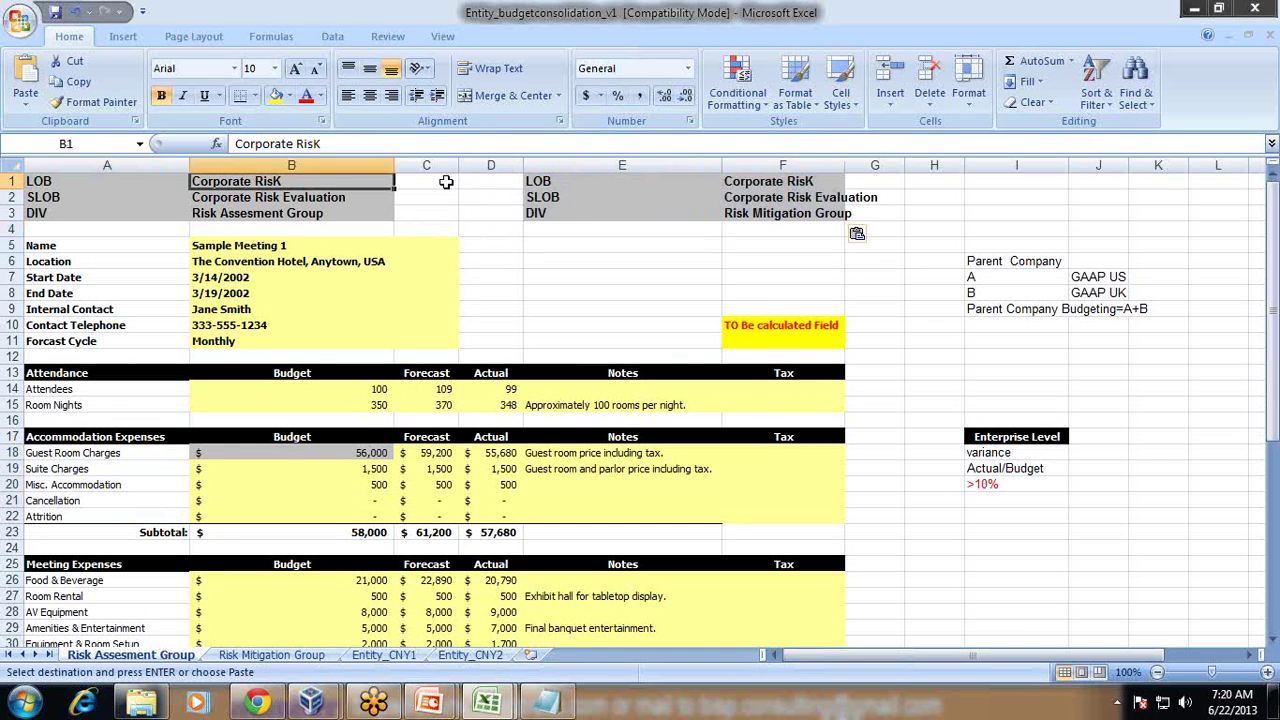
left_click(580, 200)
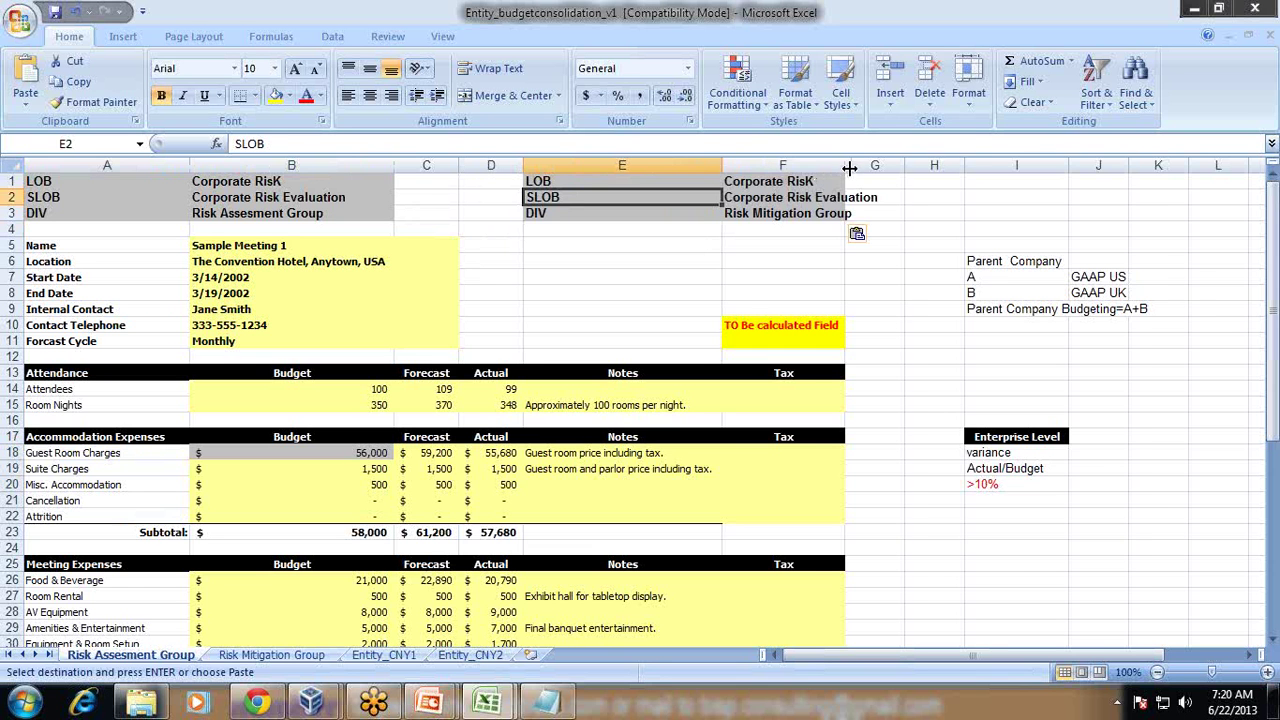
left_click_drag(845, 165, 912, 165)
left_click(850, 212)
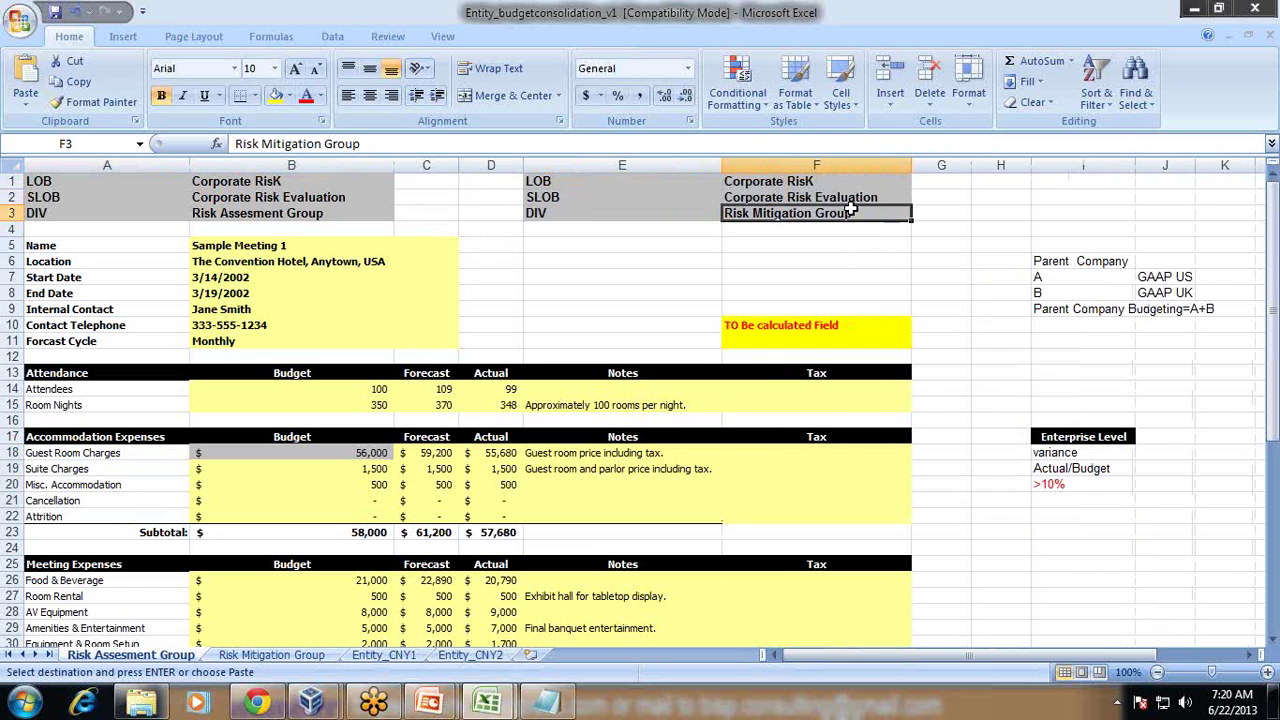
Step: Compare the LOB, SLOB and DIV entries in A1:B3 with E1:F3, then select the accommodation budget amounts
left_click(225, 186)
left_click(688, 187)
left_click(390, 187)
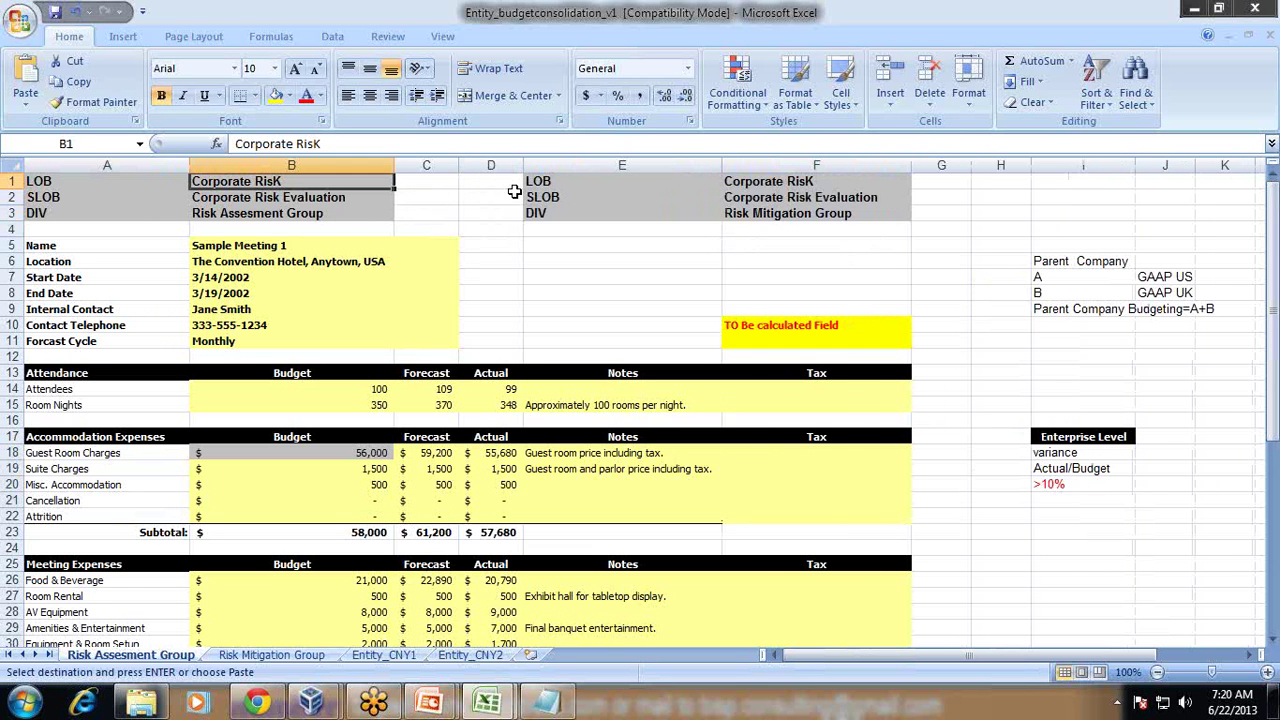
left_click(759, 196)
left_click(320, 213)
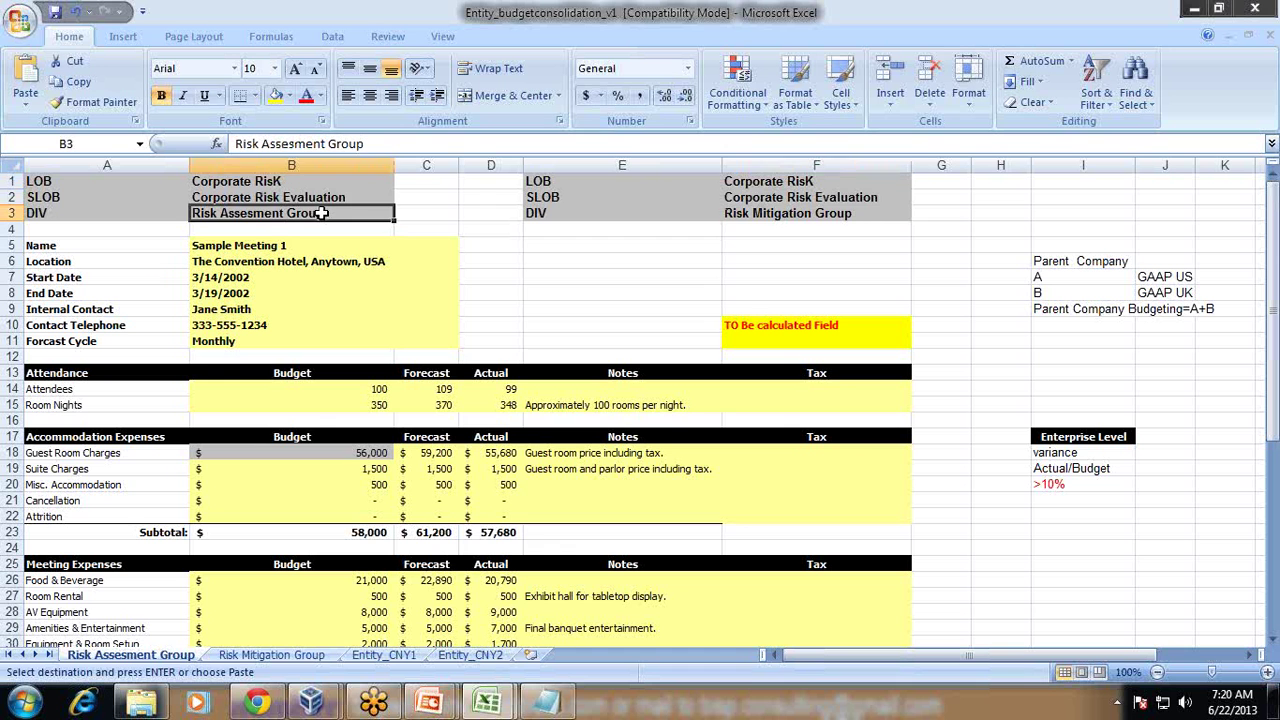
left_click(730, 213)
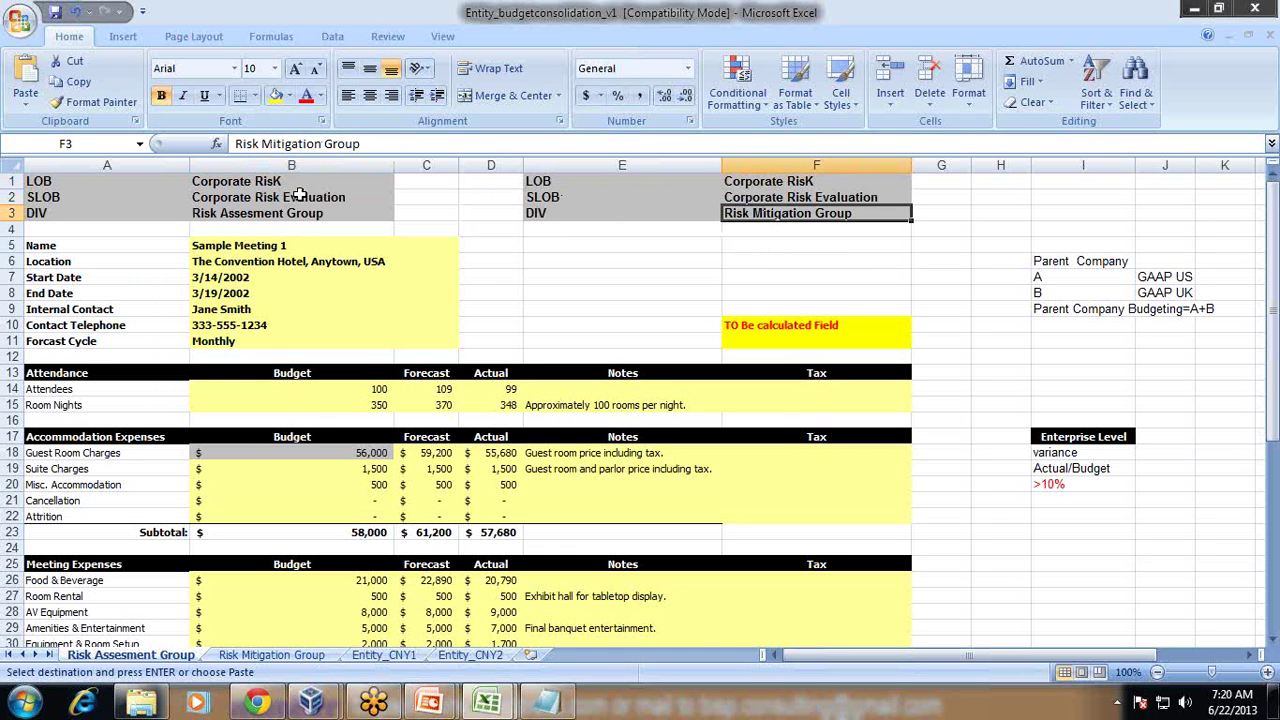
left_click(250, 212)
left_click(162, 213)
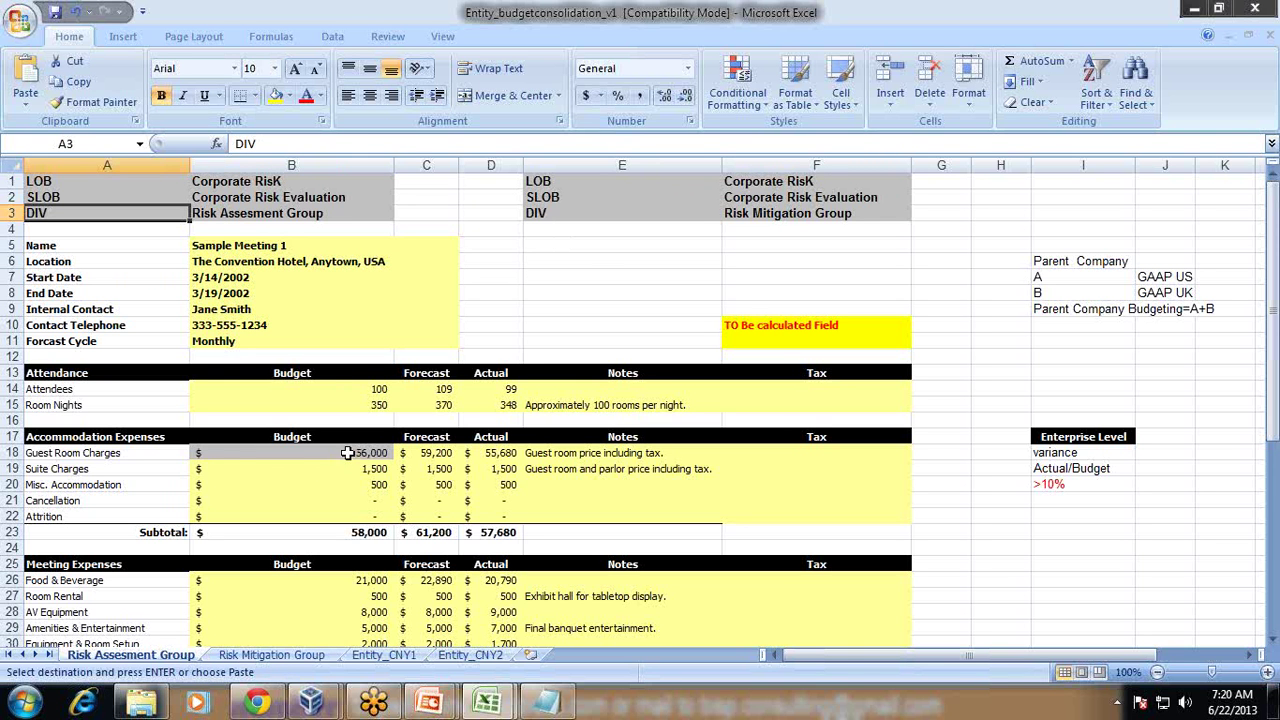
left_click_drag(343, 452, 251, 512)
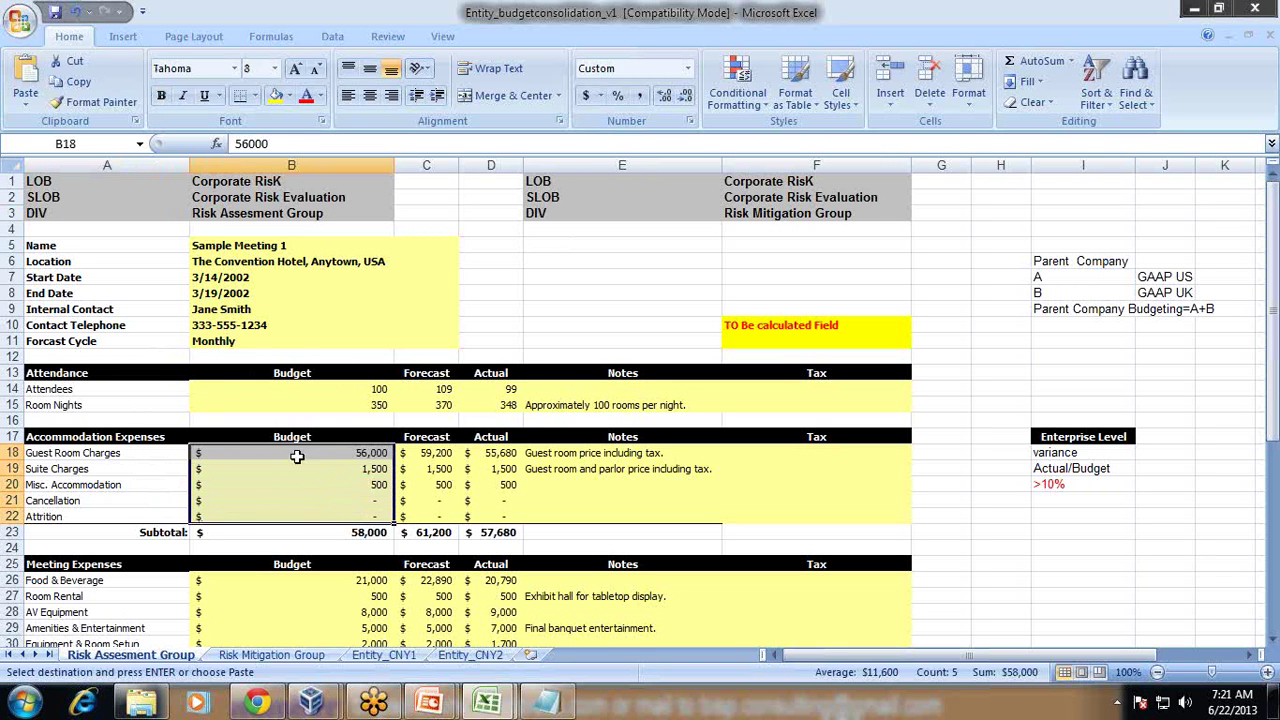
Step: Paste the B23 accommodation subtotal into C3, which shows #REF!
left_click(293, 490)
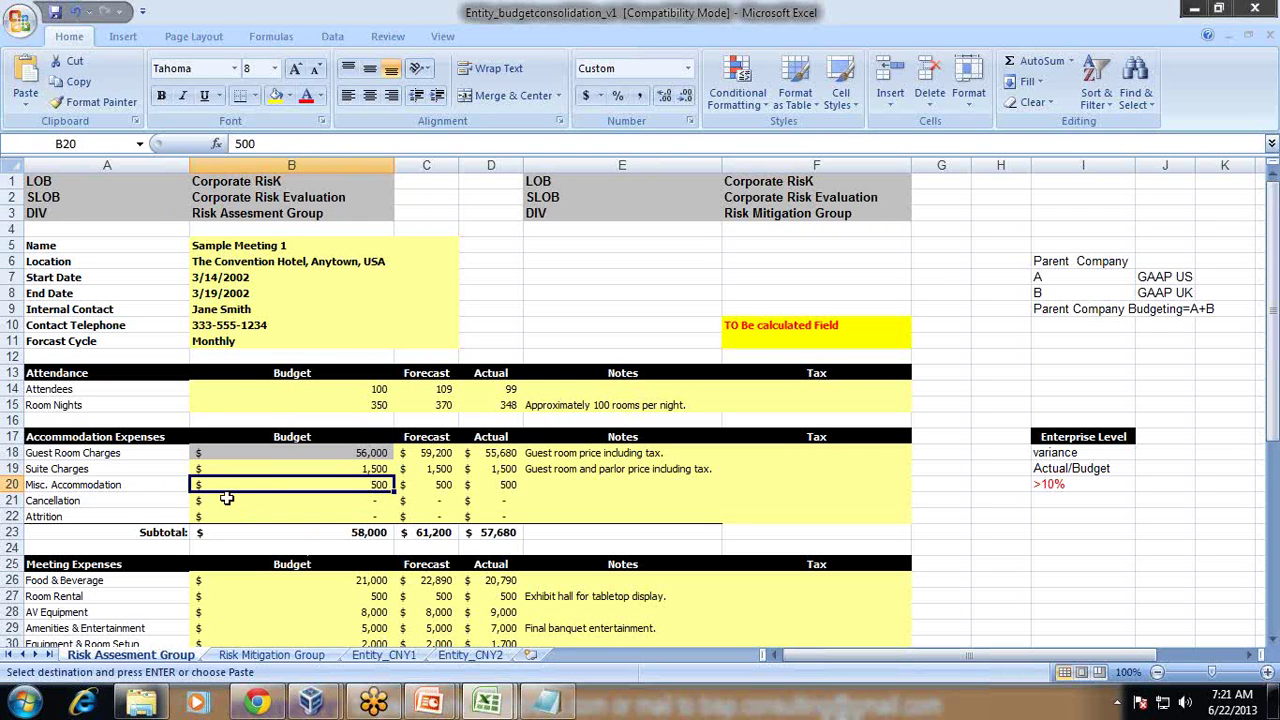
left_click(367, 534)
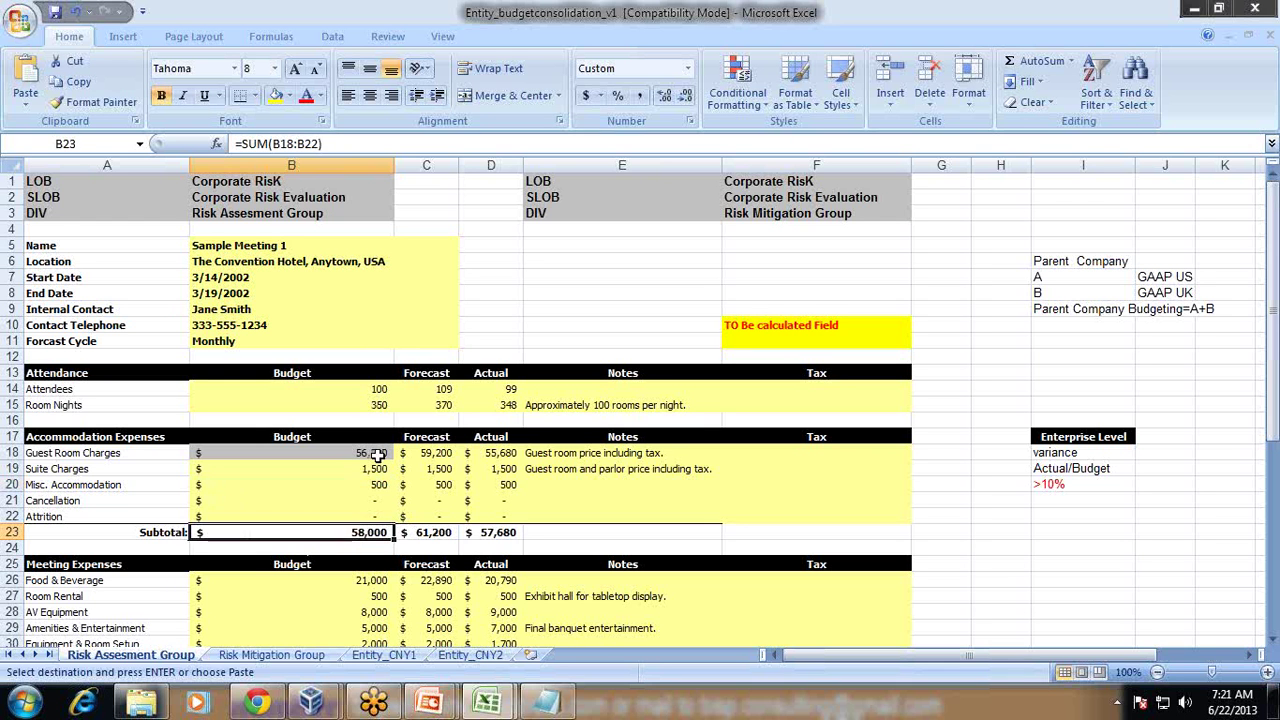
left_click(426, 213)
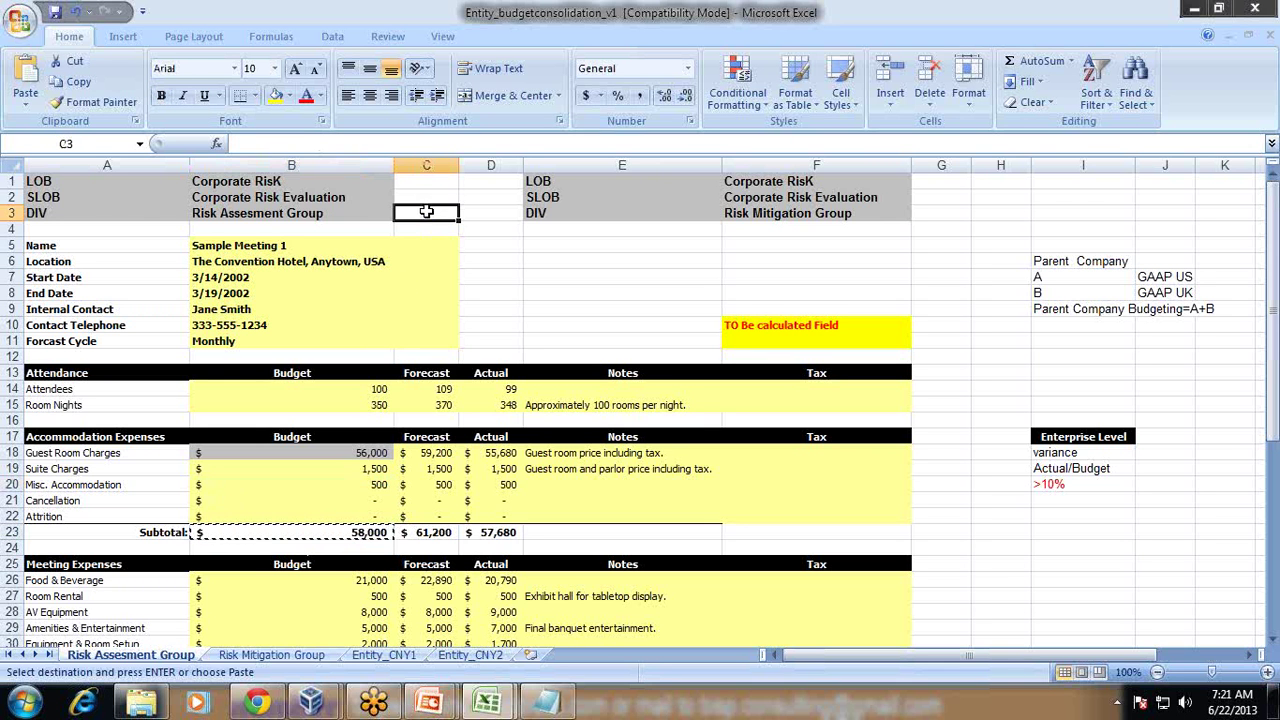
type("#REF!")
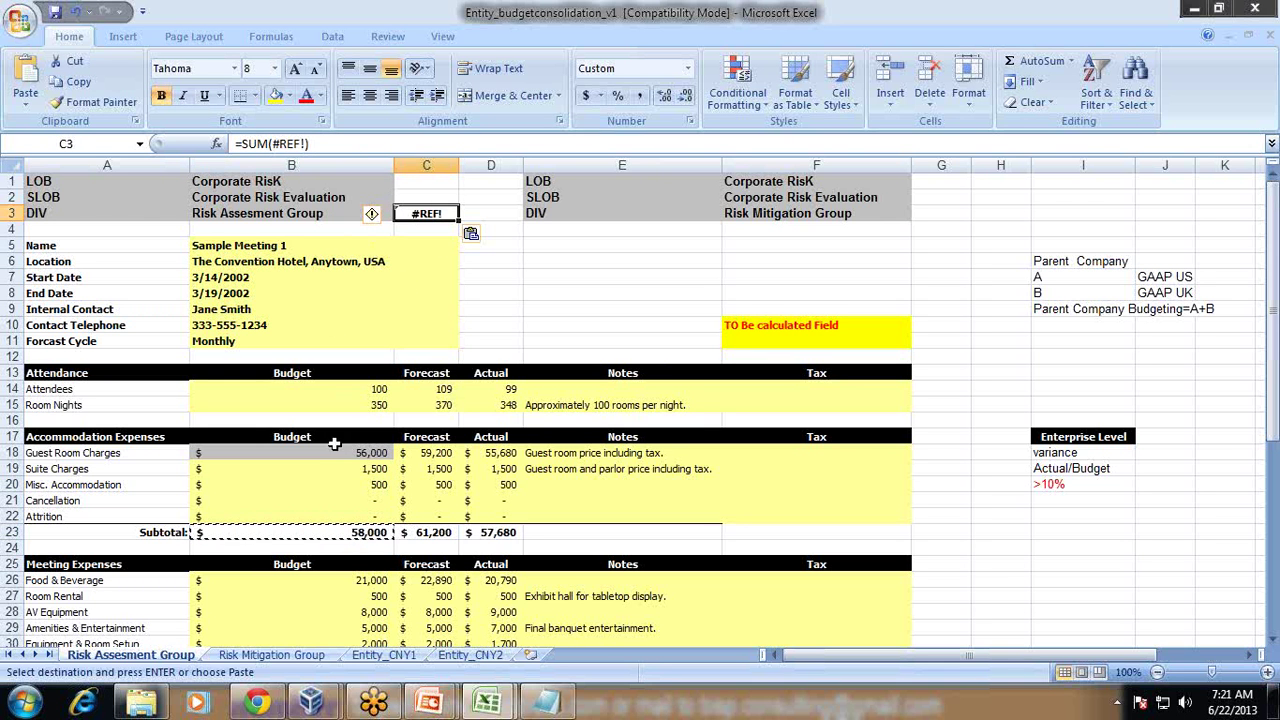
left_click(333, 532)
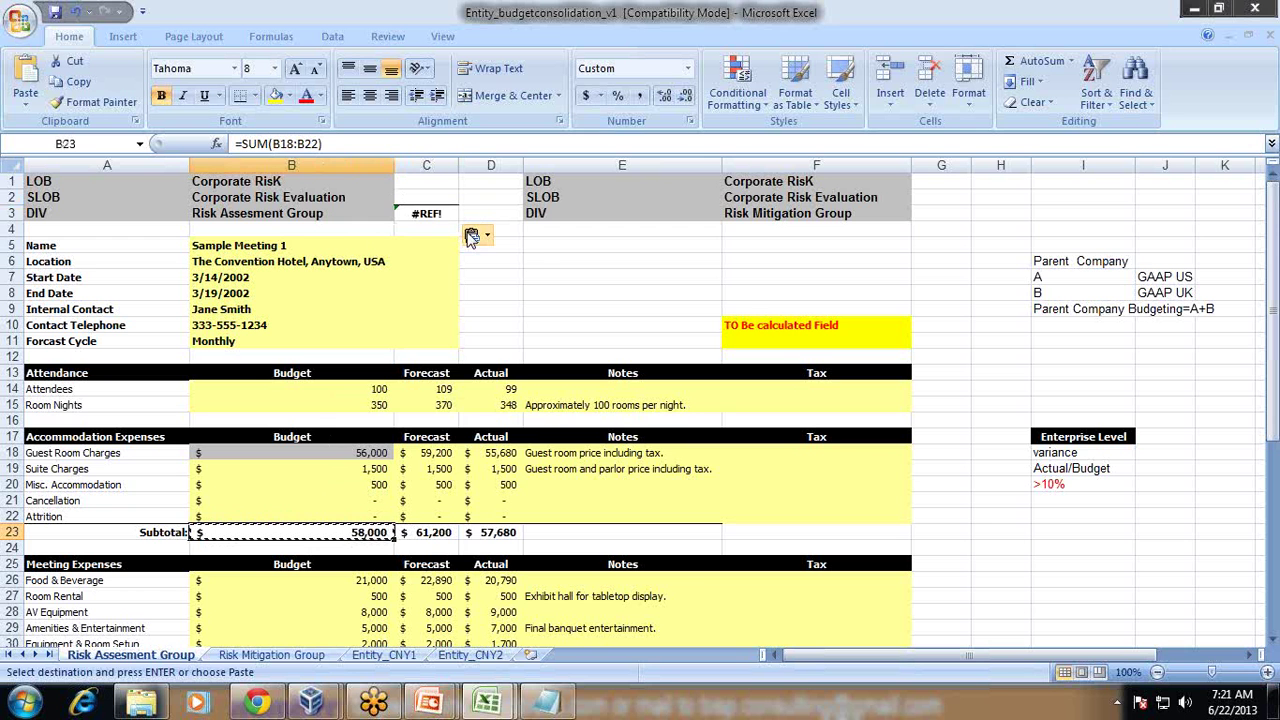
Step: Replace the #REF! in C3 with the value 58,000
type("58")
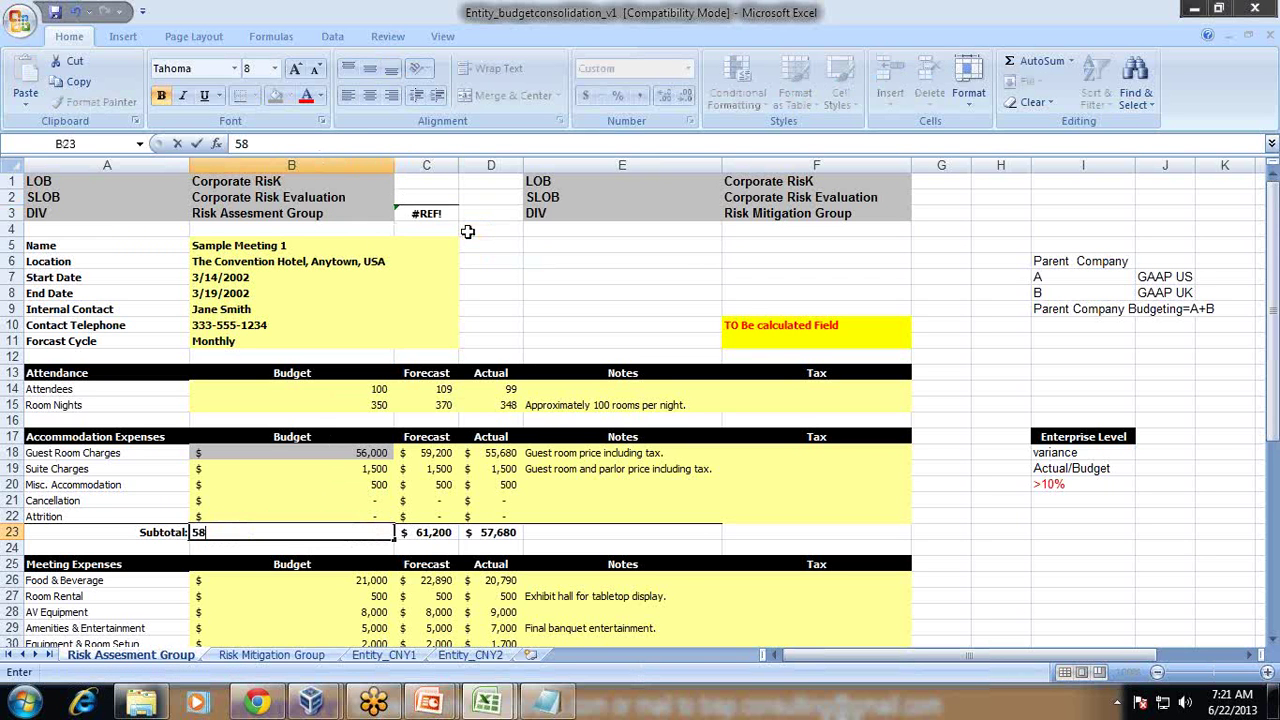
key("Escape")
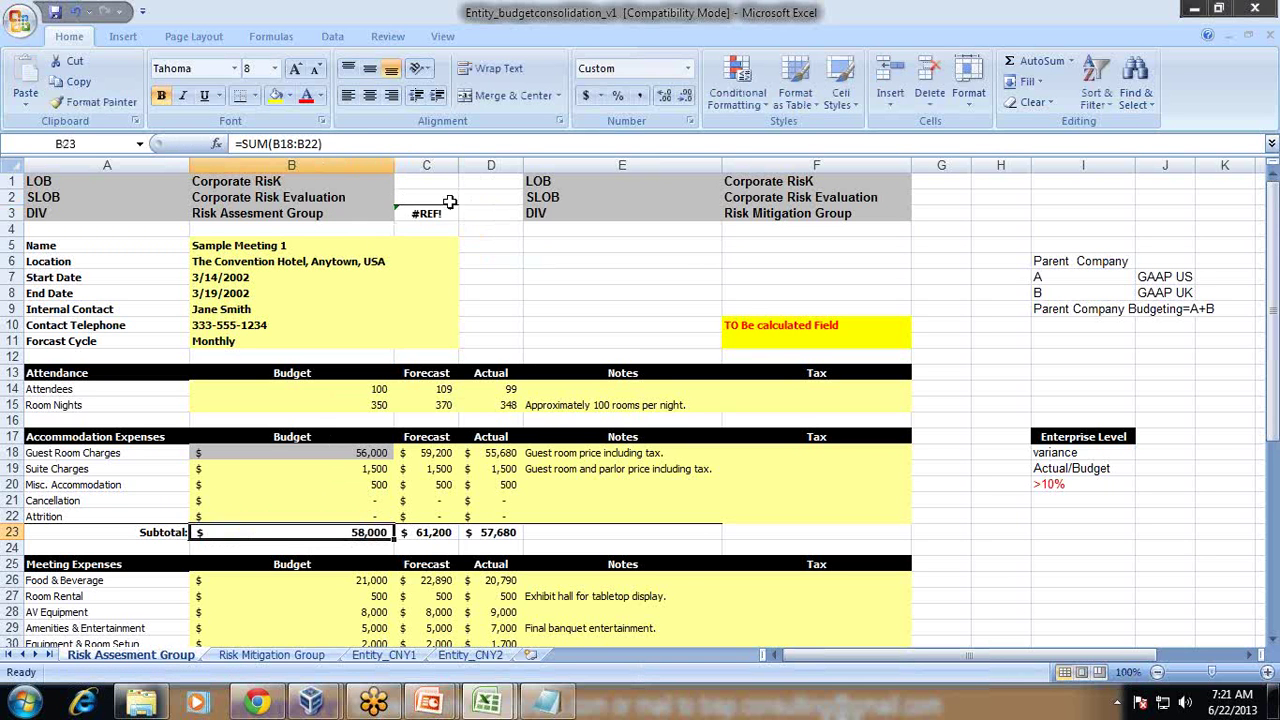
left_click(440, 213)
type("58")
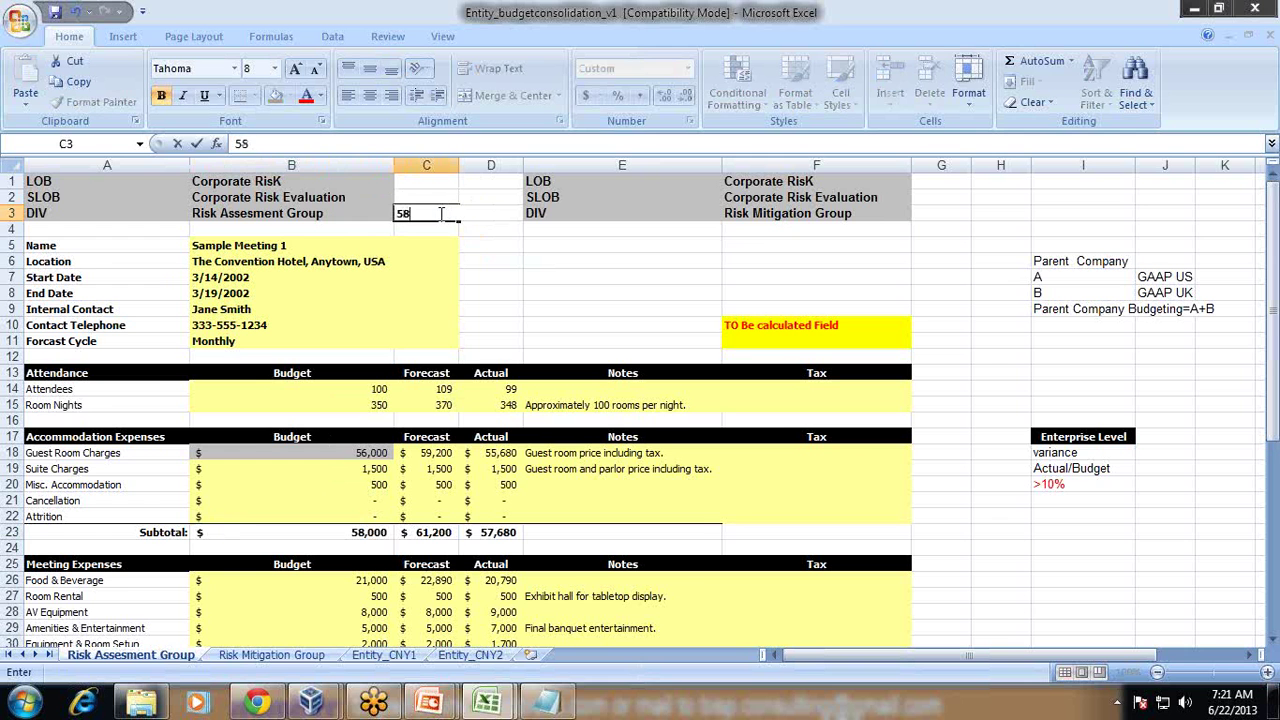
type(",000")
key("Return")
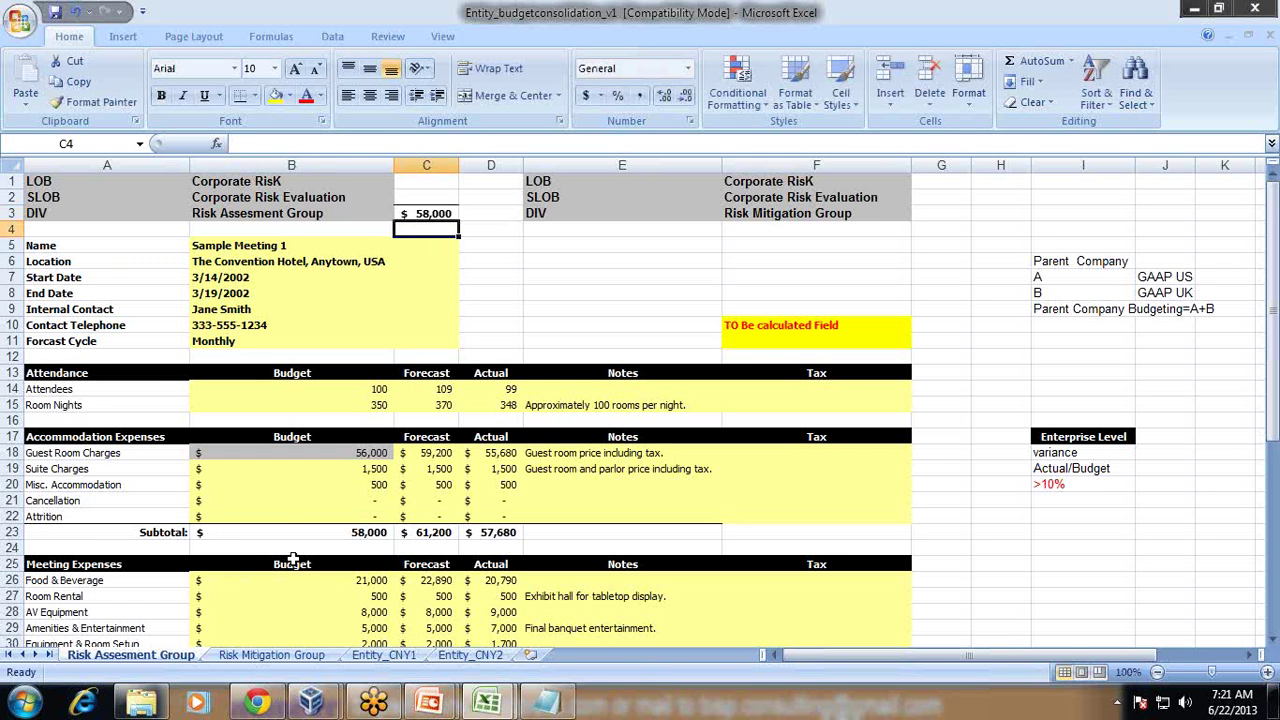
Step: Copy the B24 accommodation subtotal on Risk Mitigation Group, dismiss the clipboard error, and return
scroll(292, 558, "down", 1)
left_click(265, 655)
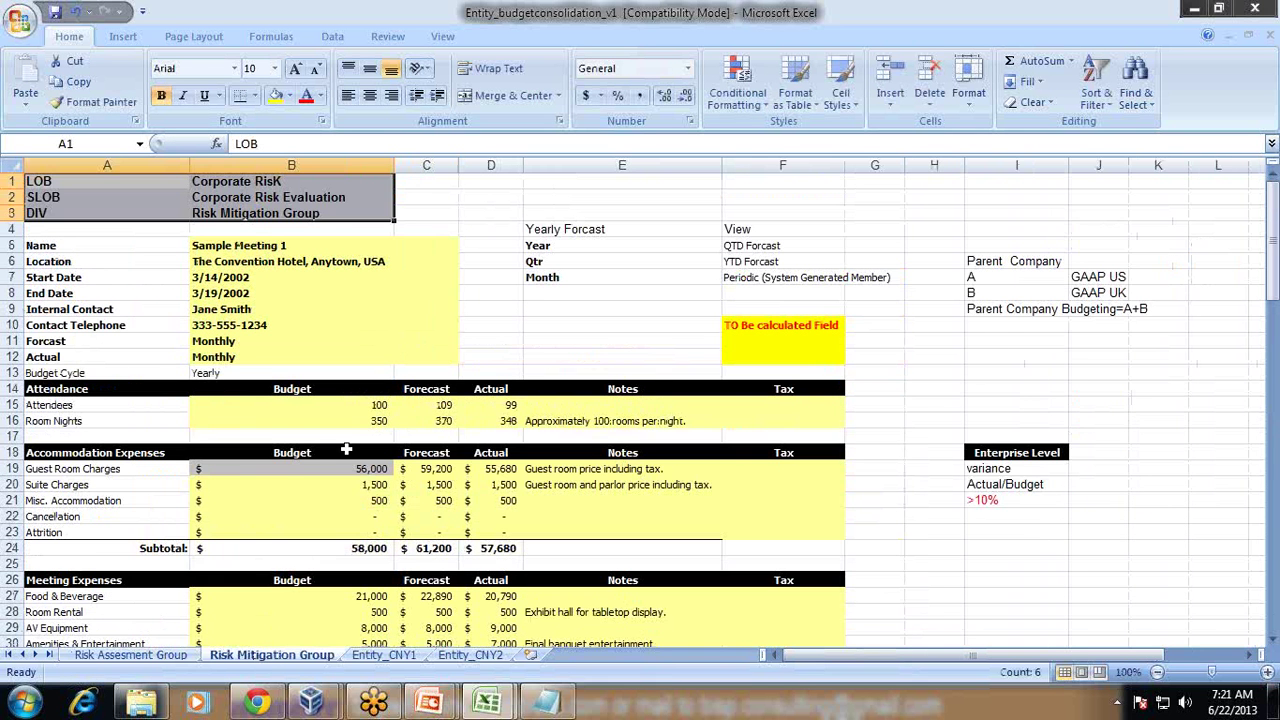
left_click(349, 426)
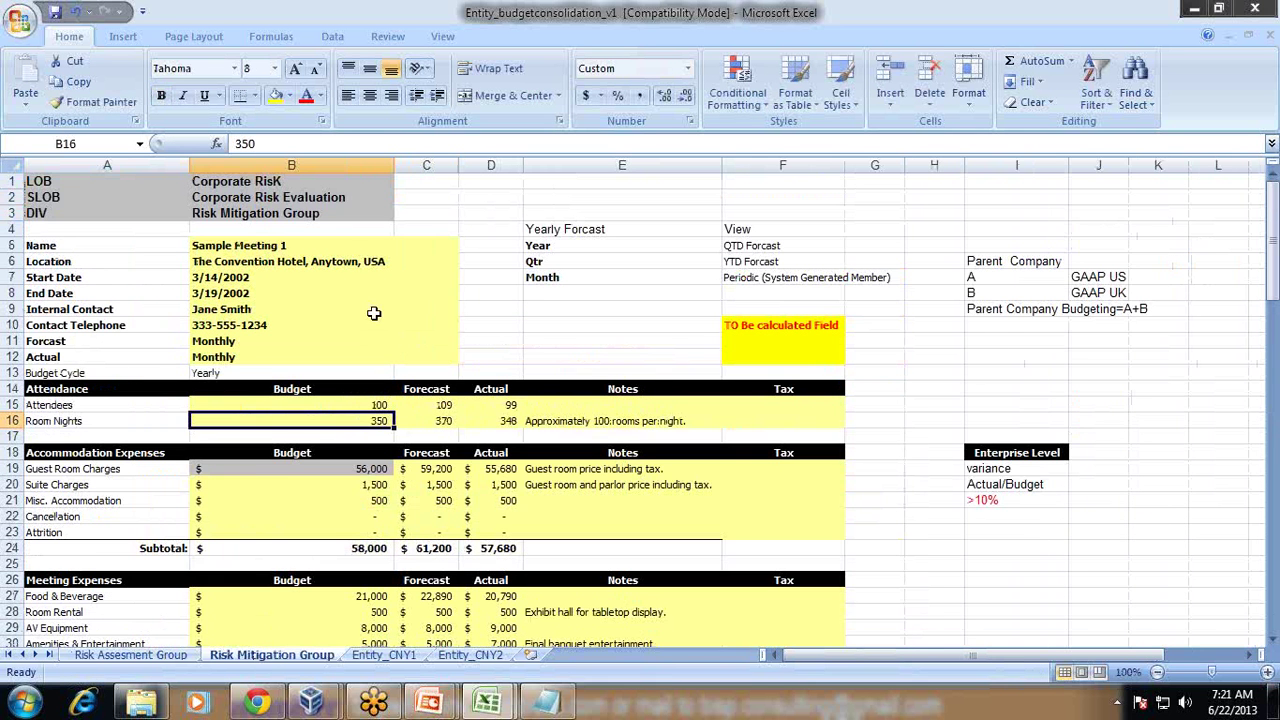
left_click(343, 550)
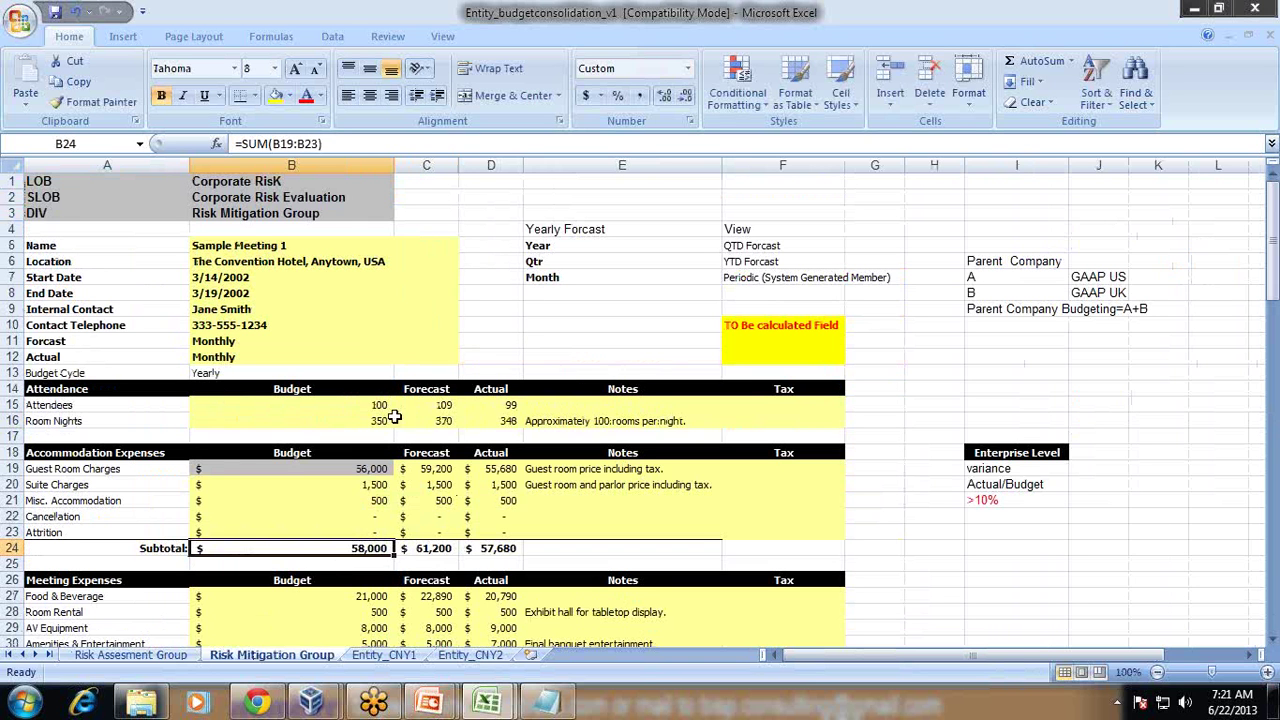
key("ctrl+c")
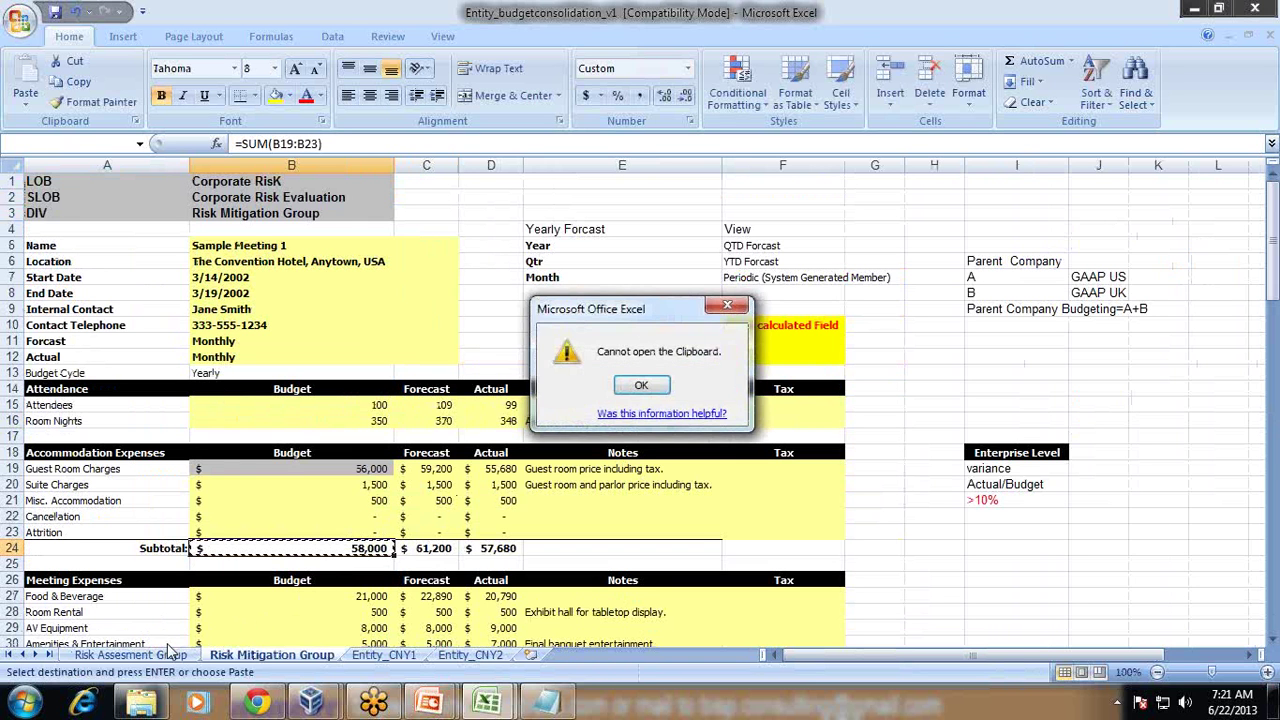
key("Return")
left_click(150, 655)
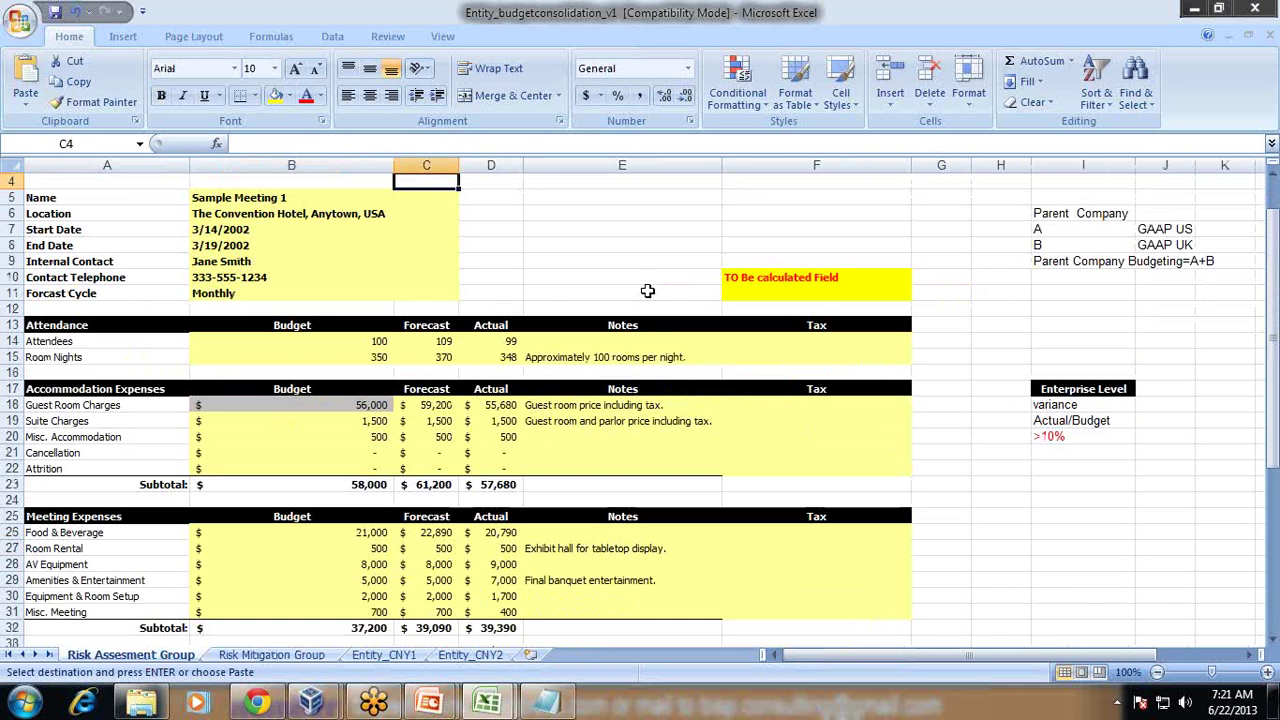
Step: Enter 58000 in G3 beside the Risk Mitigation Group heading, dismissing the help window first
scroll(543, 323, "up", 1)
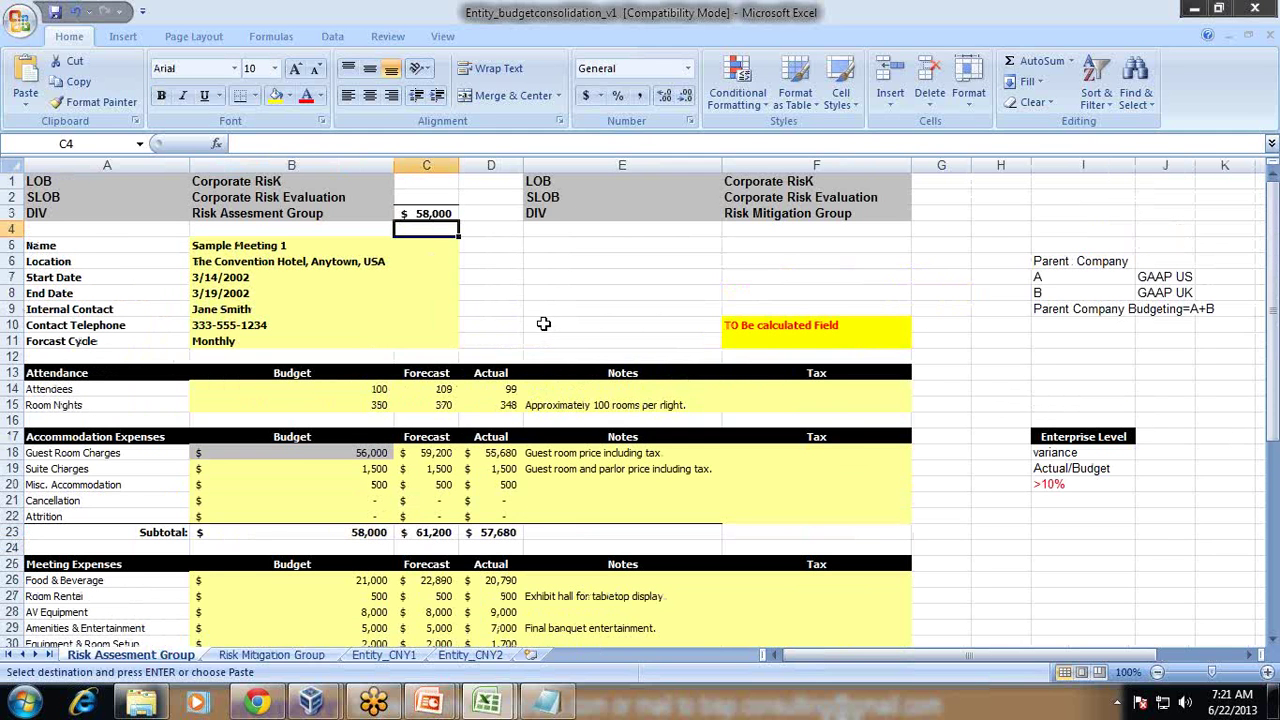
key("F1")
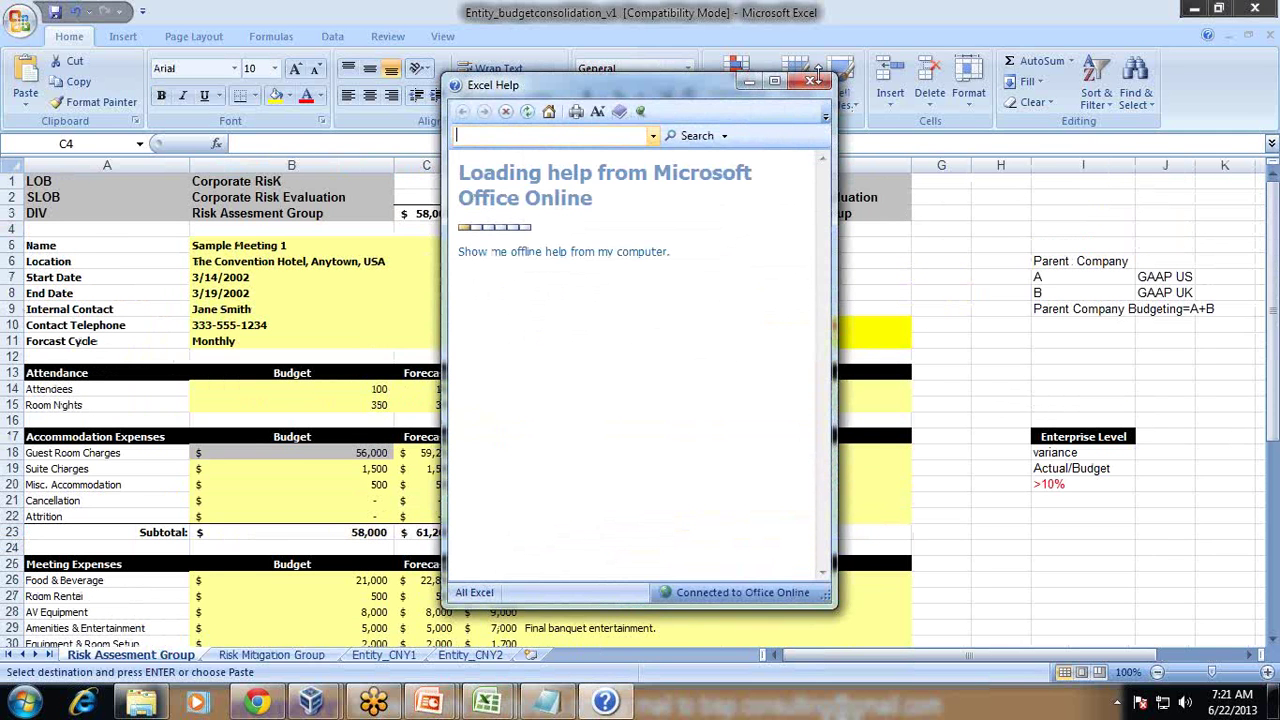
left_click(817, 77)
left_click(934, 222)
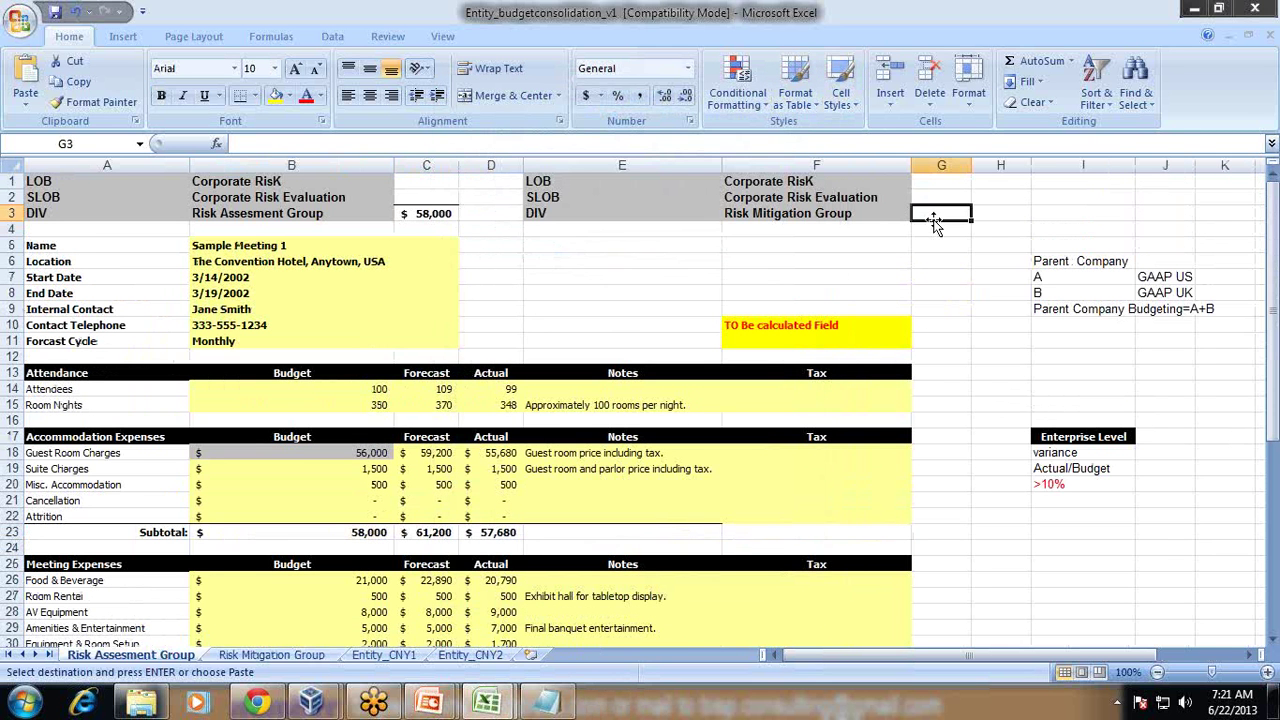
type("8")
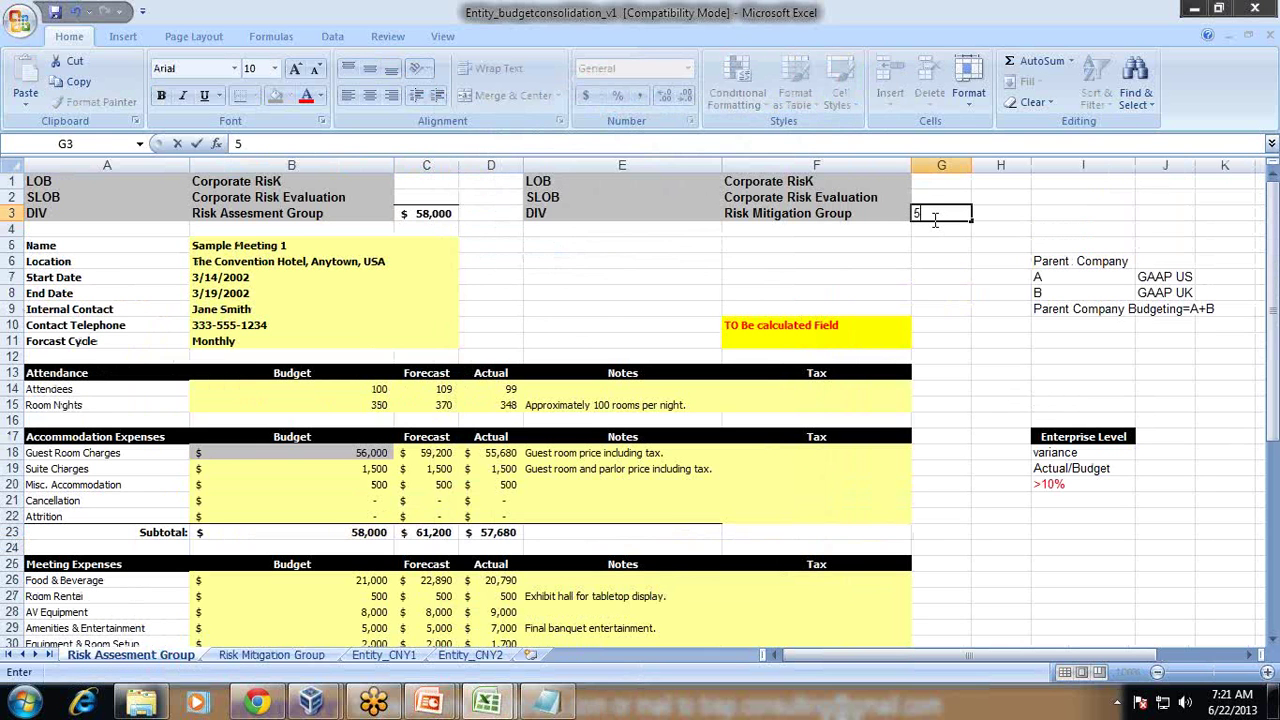
type("8000")
key("Return")
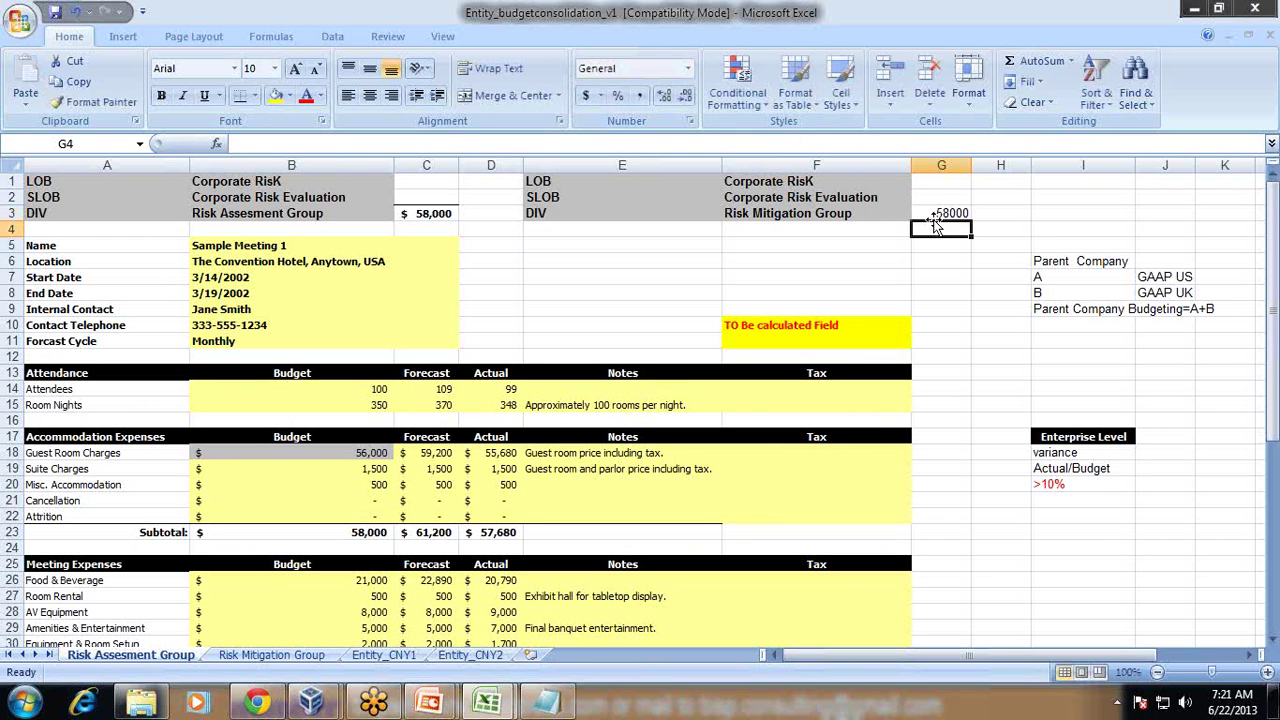
Step: Check the entries in E2 and F2 and the 58000 budgets in C3 and G3
left_click(579, 194)
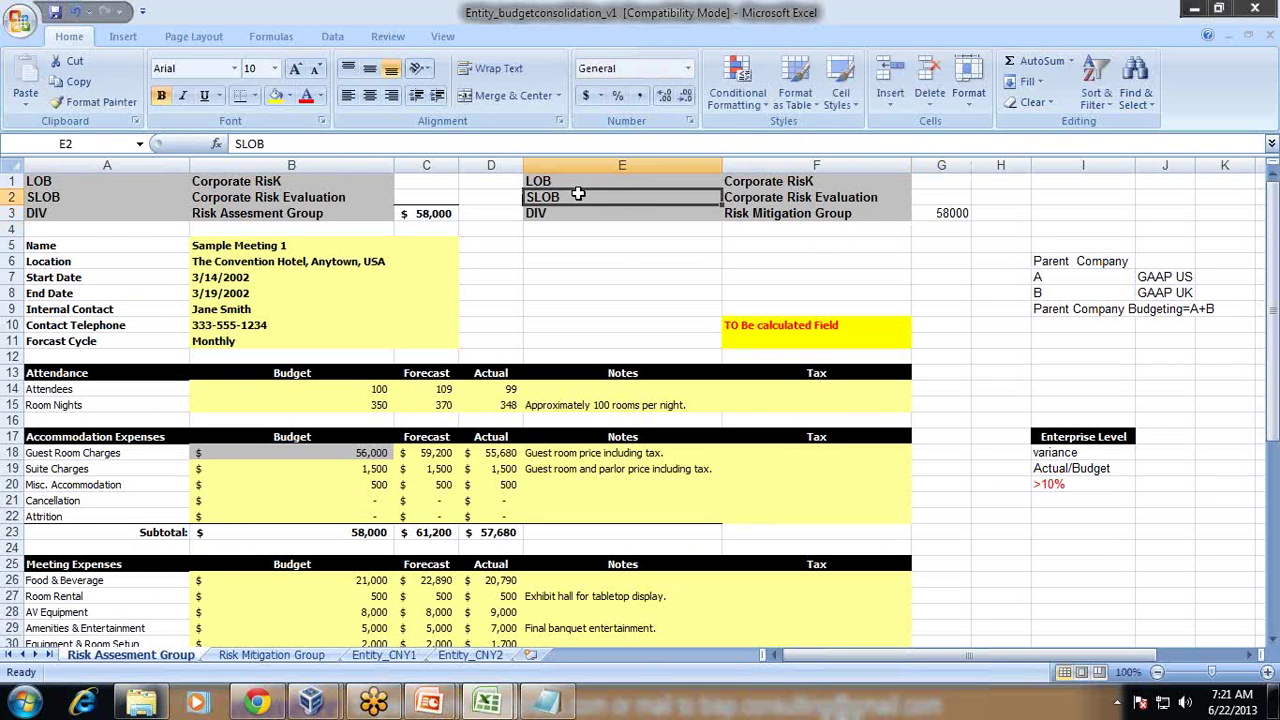
left_click(762, 197)
left_click(414, 216)
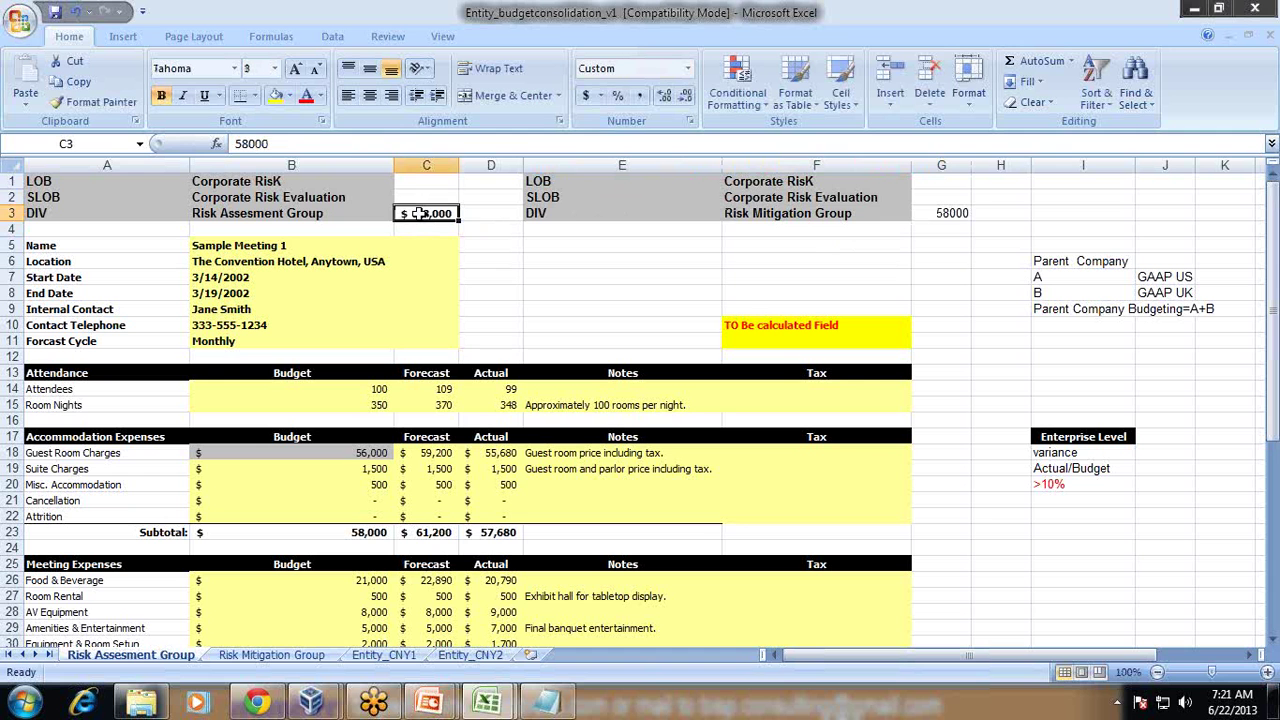
left_click(948, 212)
left_click(820, 202)
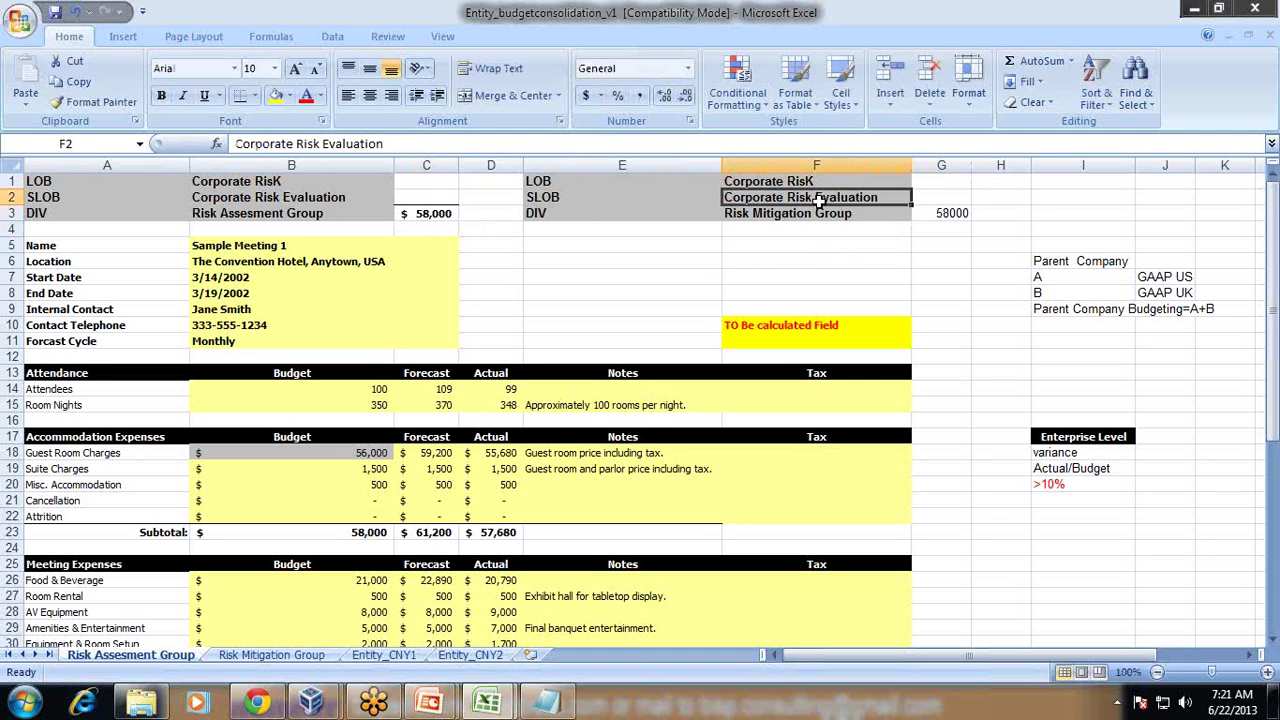
left_click(915, 215)
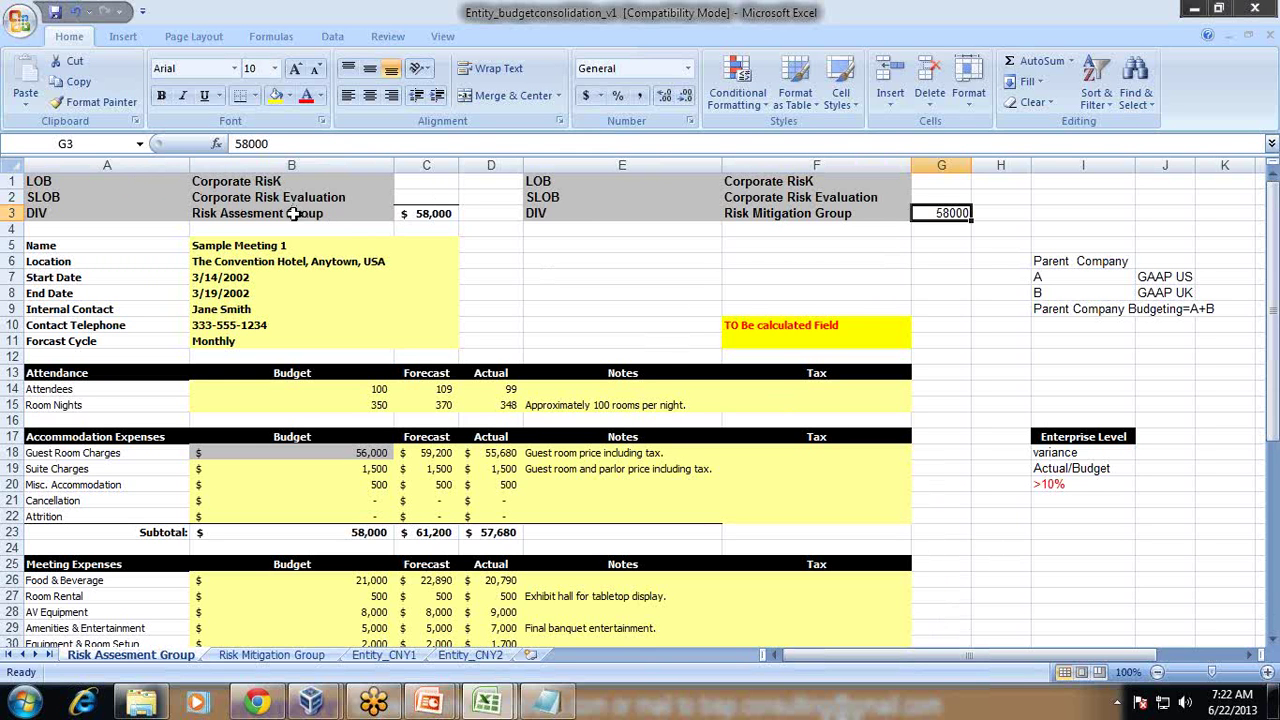
Step: Copy the LOB, SLOB and DIV labels into H24, I25 and J26 as a staircase
left_click(108, 186)
key("ctrl+c")
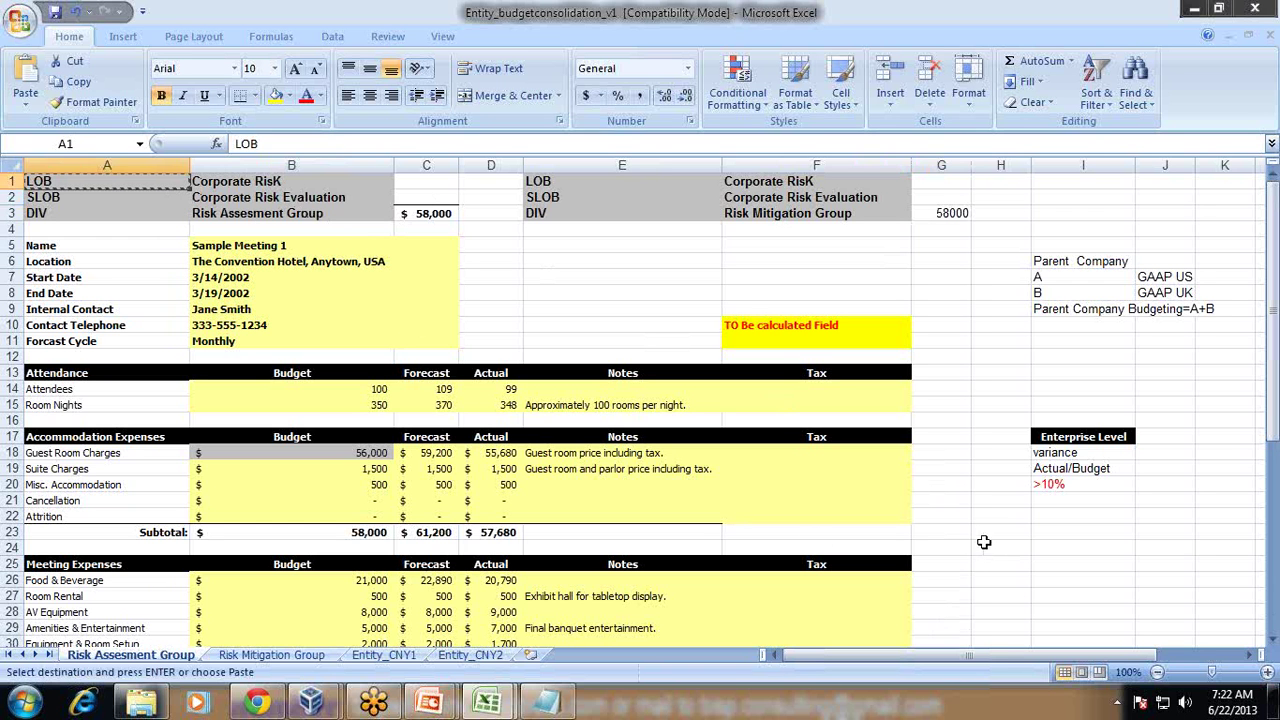
left_click(985, 547)
key("ctrl+v")
left_click(85, 199)
key("ctrl+c")
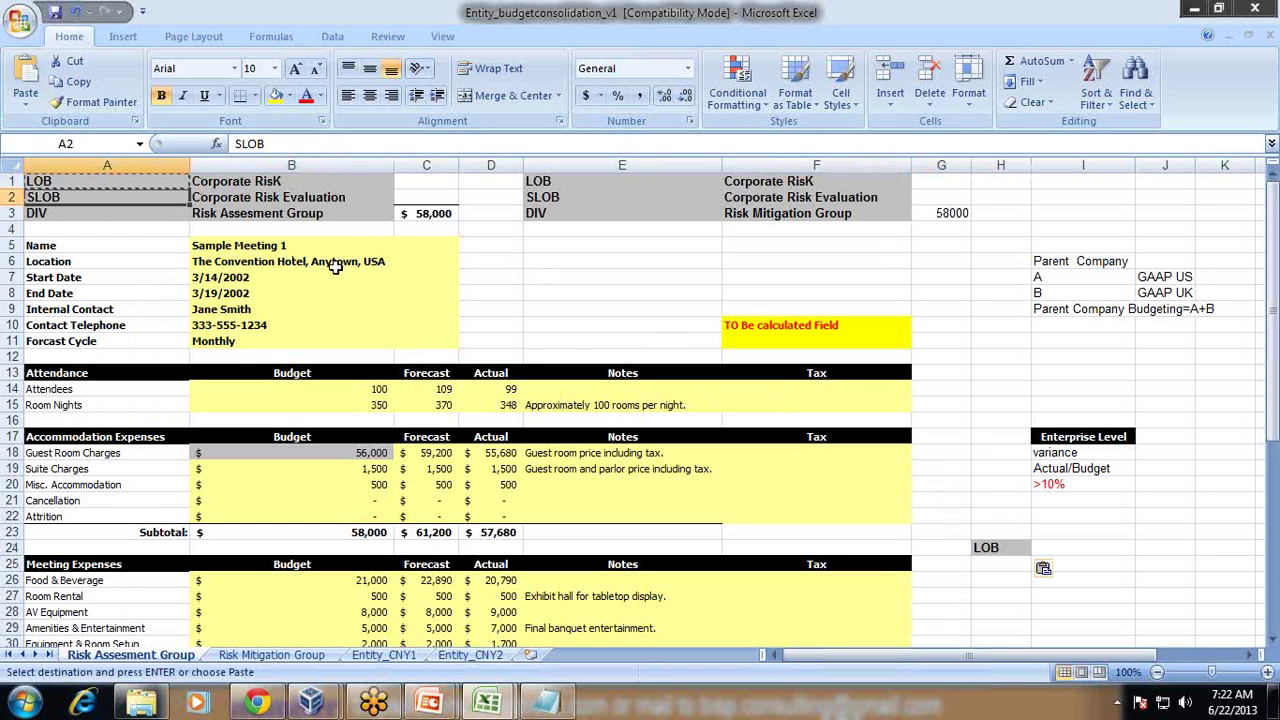
left_click(1080, 565)
key("ctrl+v")
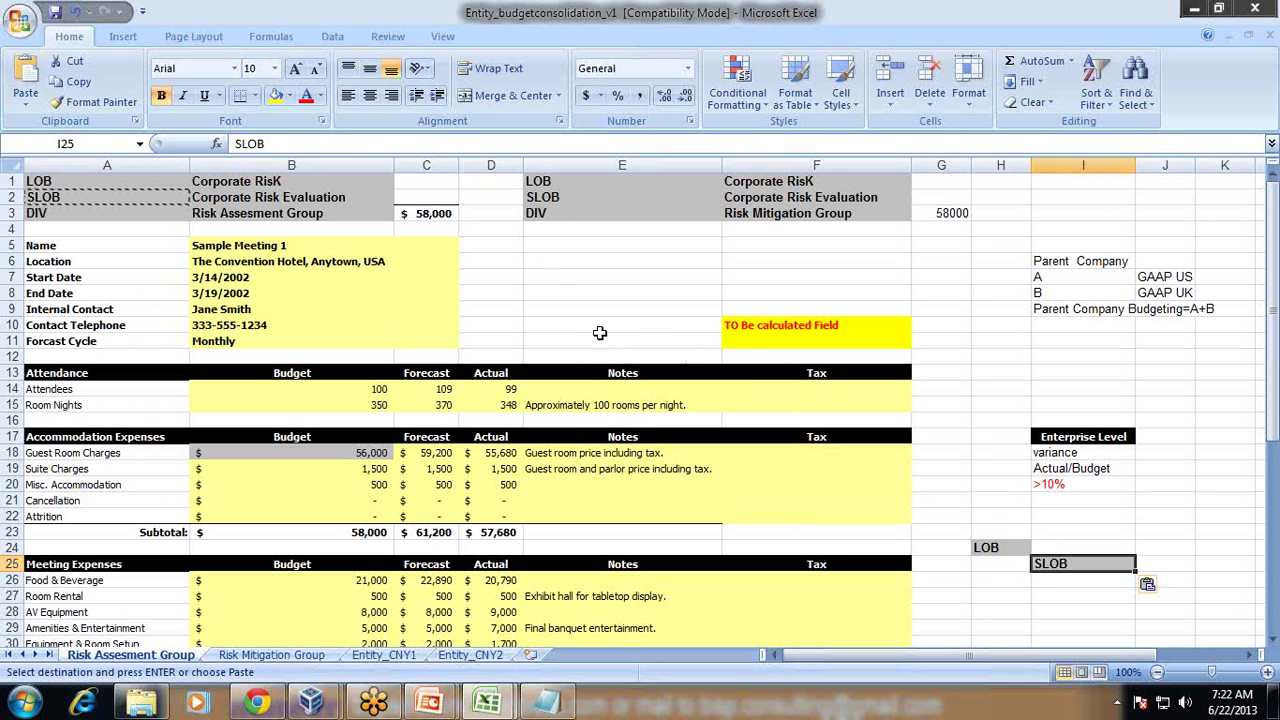
left_click(581, 217)
key("ctrl+c")
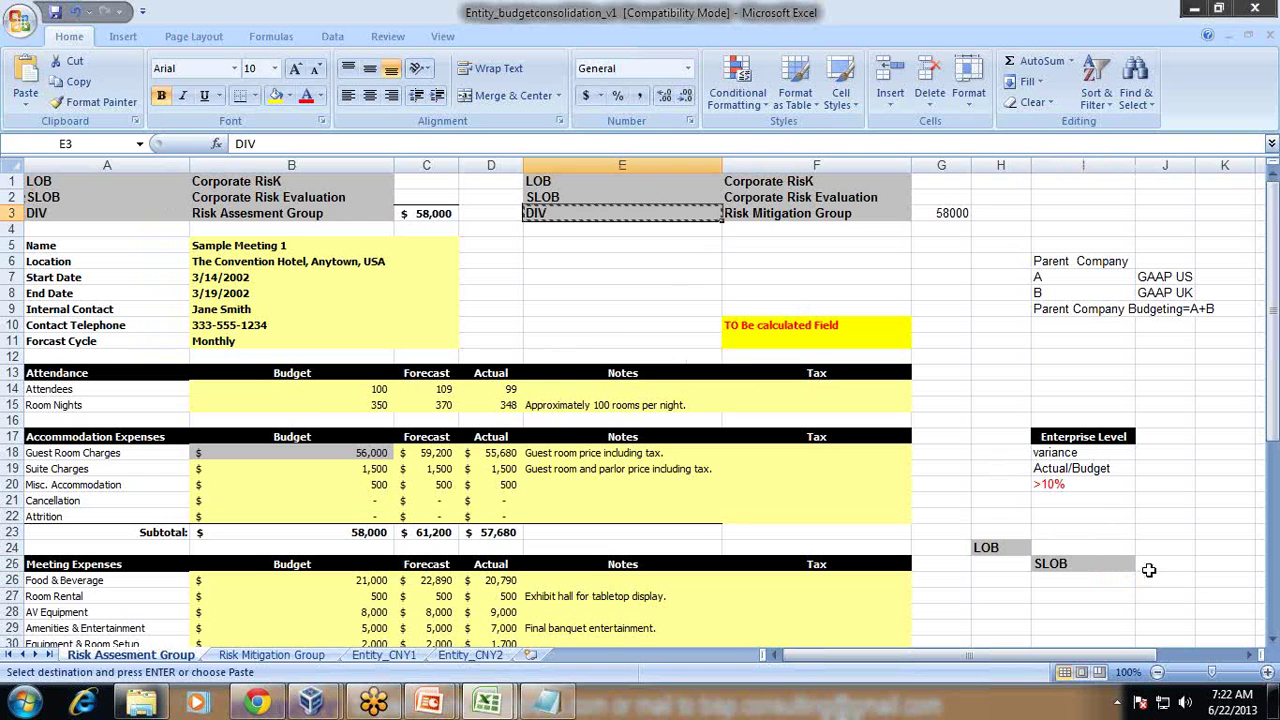
left_click(1148, 579)
key("ctrl+v")
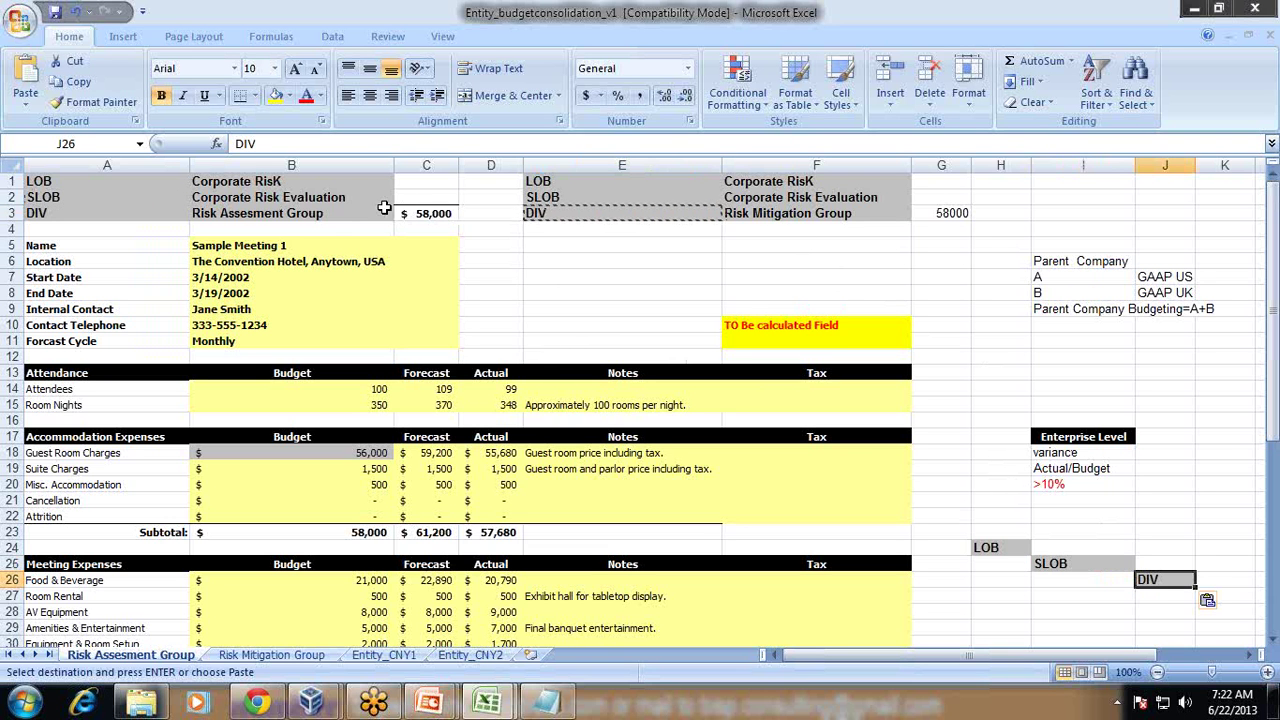
Step: Copy Risk Assesment Group to K27 and Risk Mitigation Group to K28, widening column K
left_click(380, 212)
key("ctrl+c")
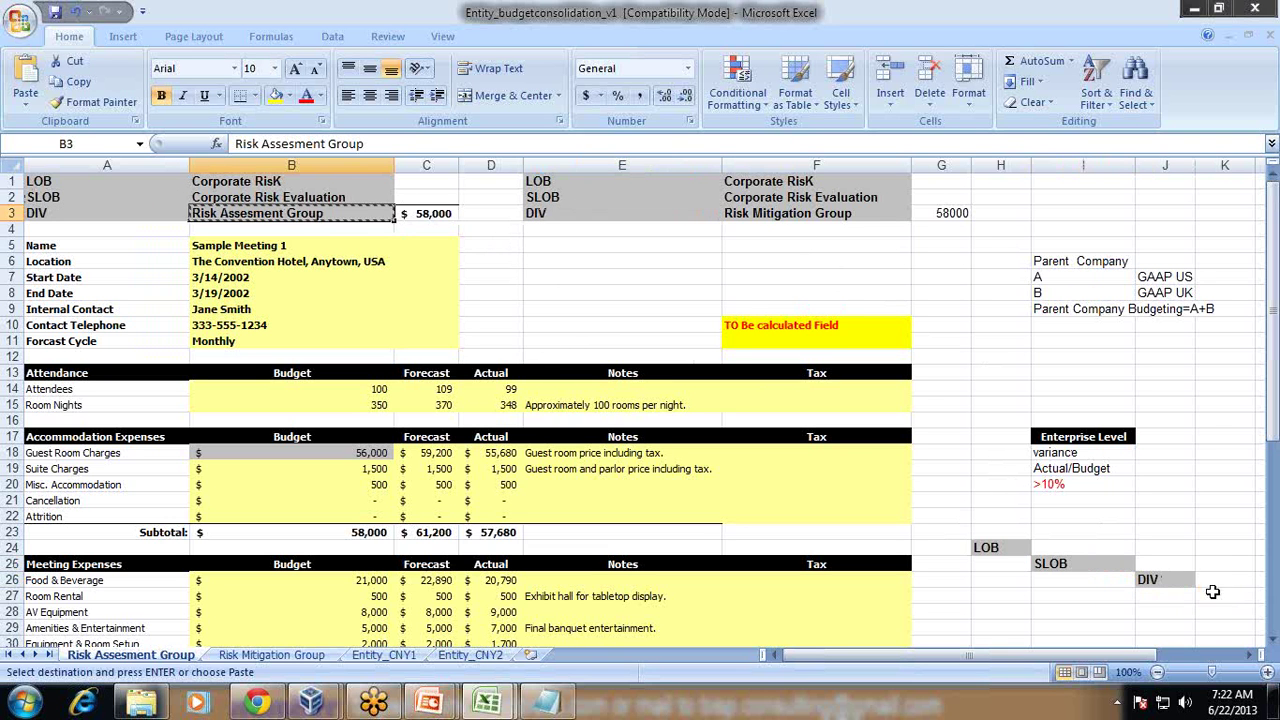
left_click(1225, 596)
key("ctrl+v")
left_click(810, 213)
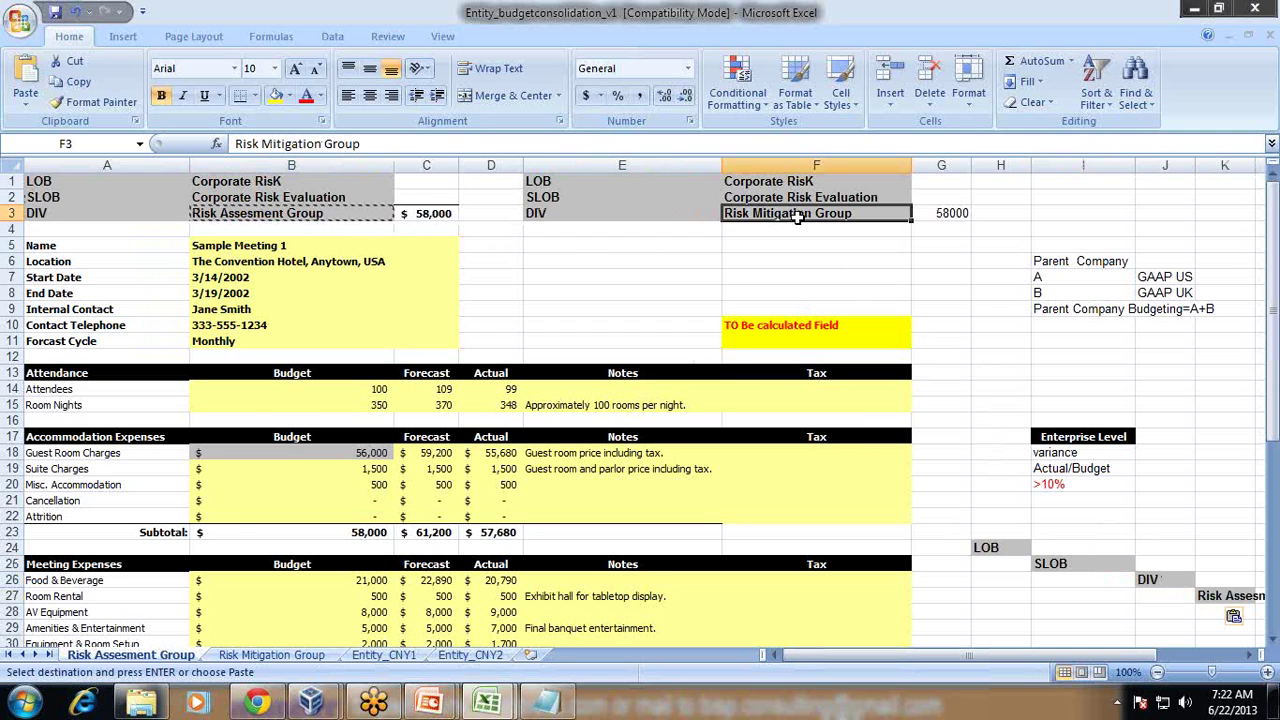
key("ctrl+c")
left_click(1258, 655)
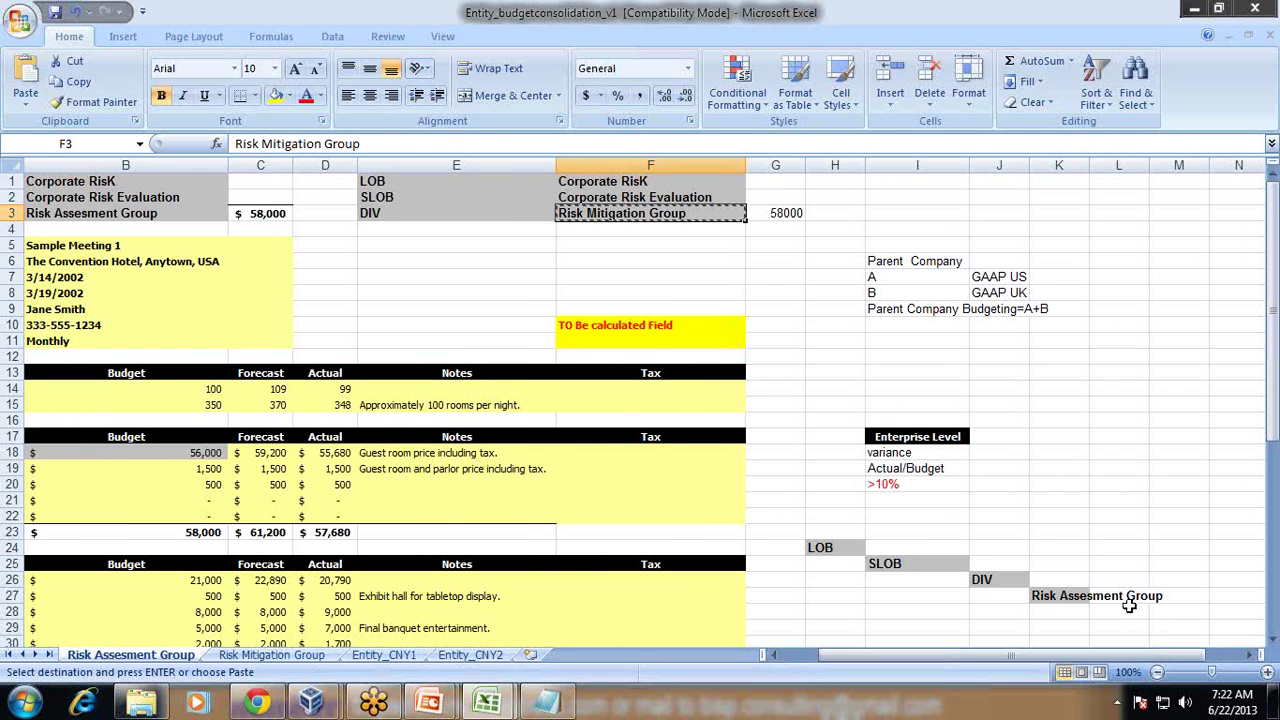
left_click(1058, 611)
key("ctrl+v")
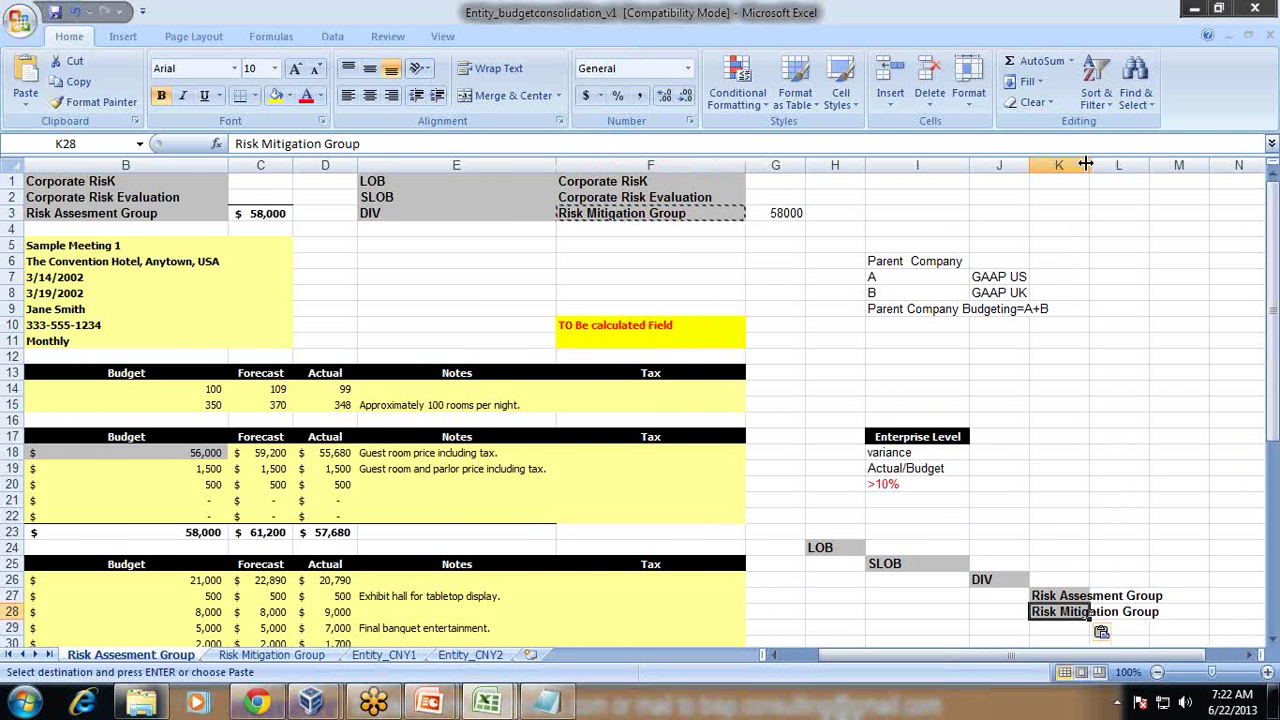
left_click_drag(1089, 166, 1194, 173)
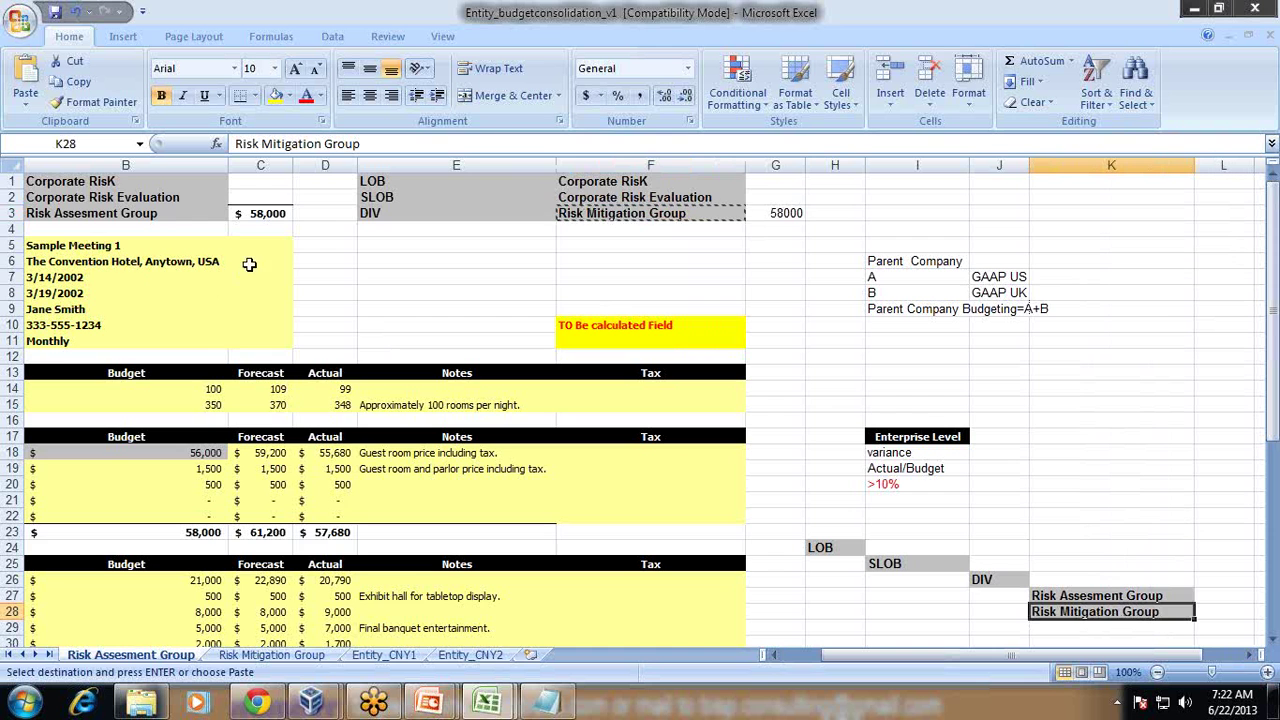
Step: Select the Accommodation Expenses heading in A17
scroll(240, 585, "down", 2)
scroll(245, 590, "down", 1)
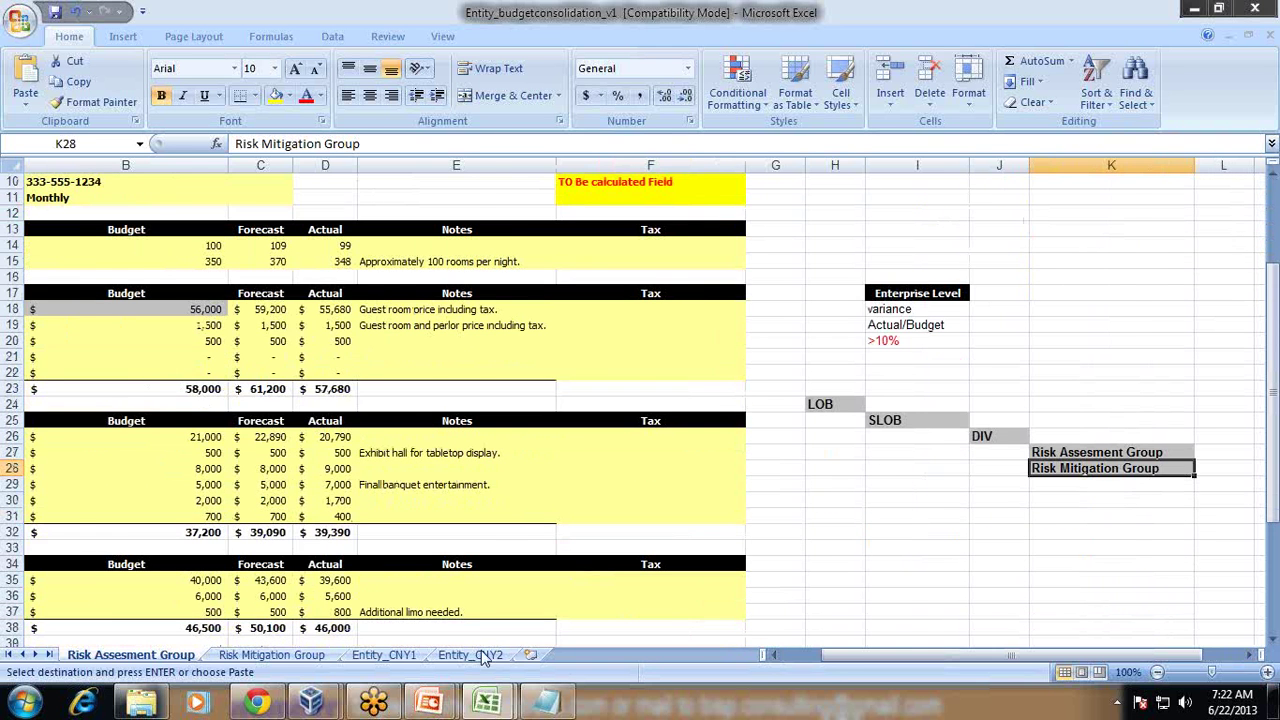
left_click(775, 654)
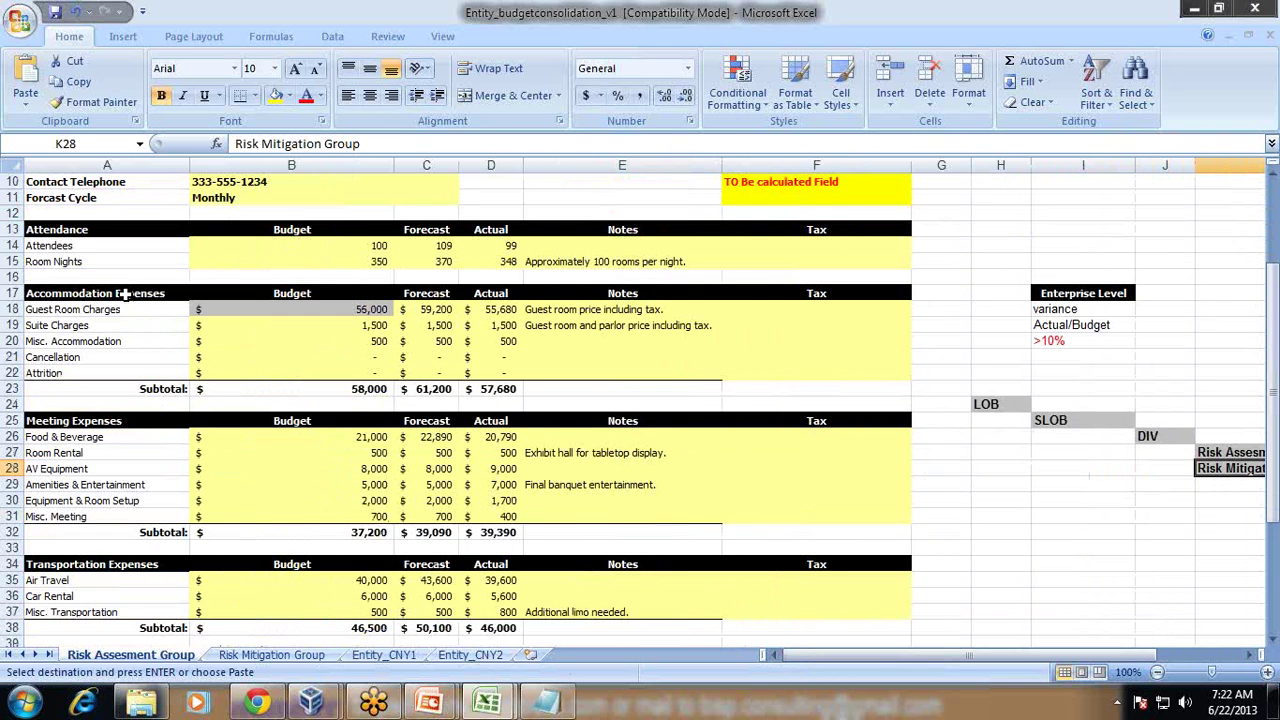
left_click(124, 293)
Step: Paste the Accommodation Expenses heading into L24 and put 58000 in L27 and L28
left_click_drag(995, 660, 1062, 673)
left_click(1018, 405)
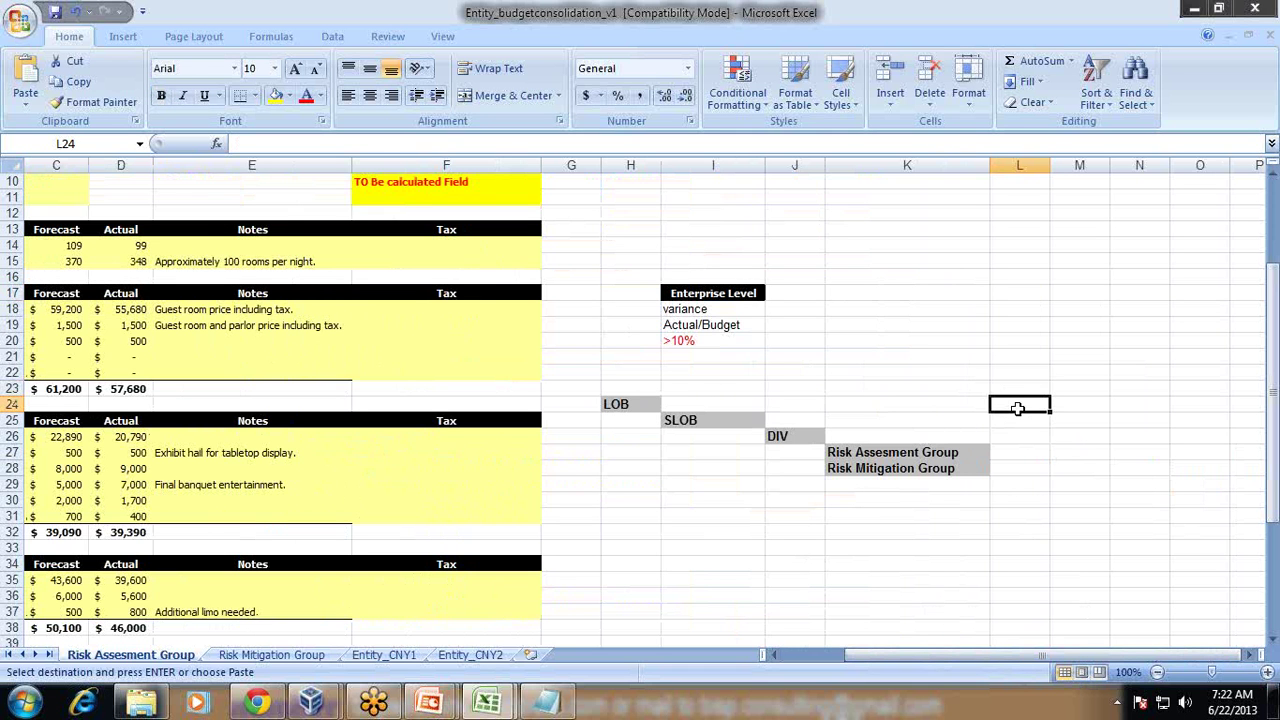
key("ctrl+v")
left_click(1017, 452)
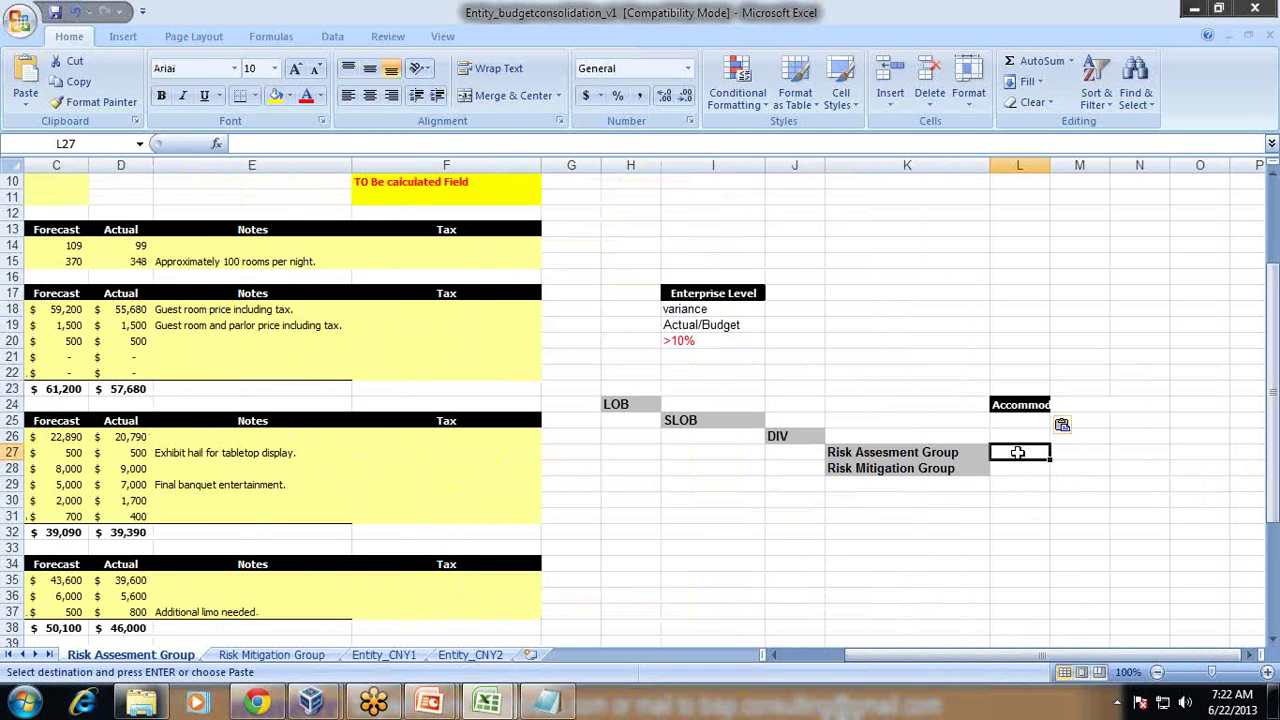
type("5")
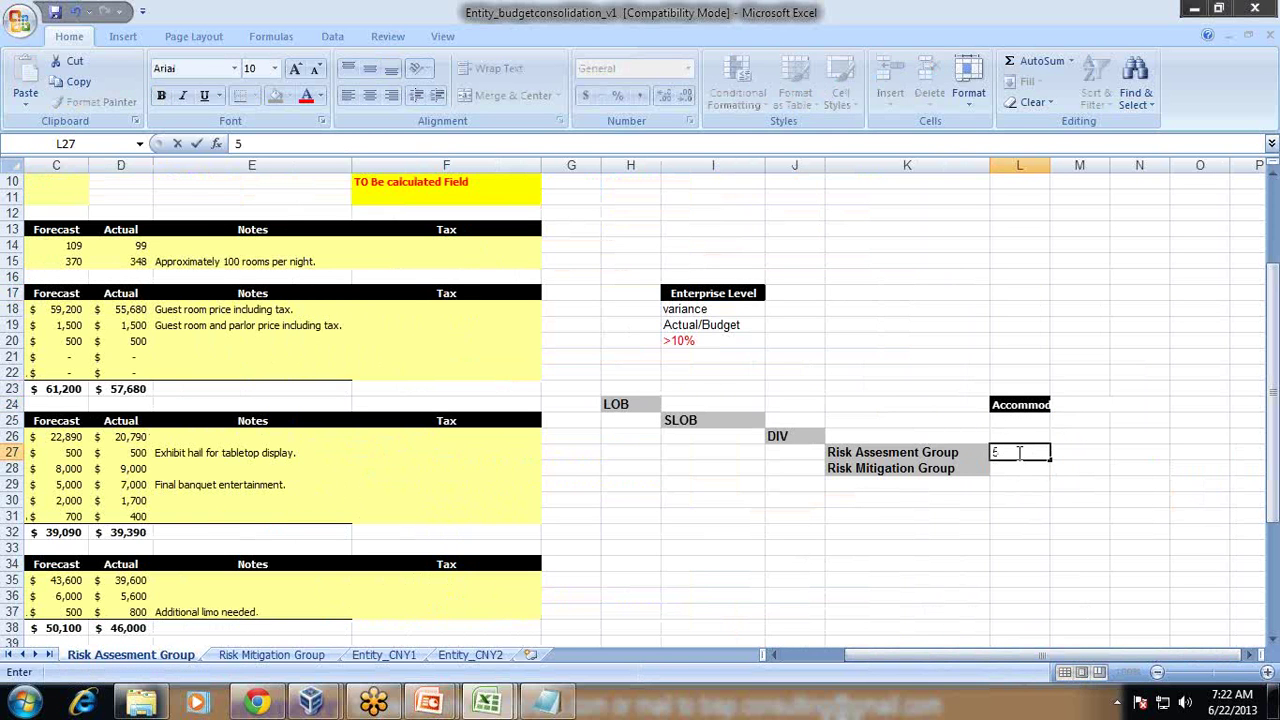
type("800")
key("Return")
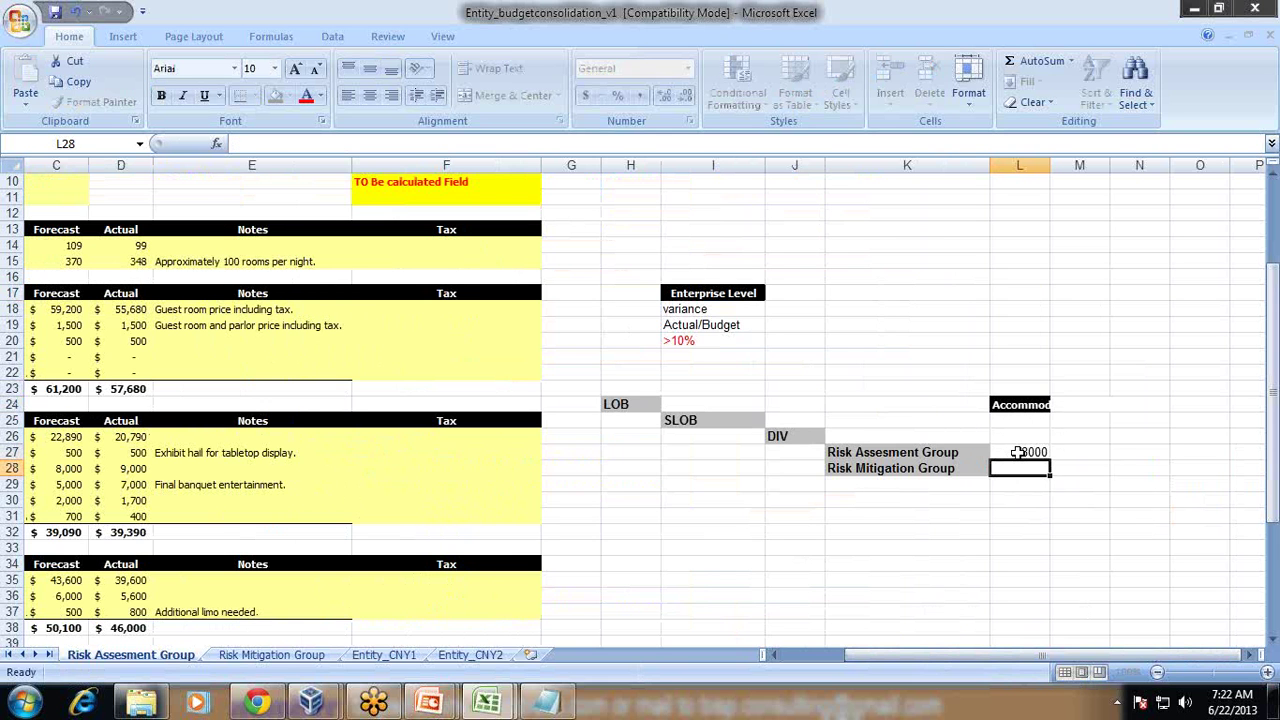
left_click(1017, 452)
key("ctrl+c")
key("Down")
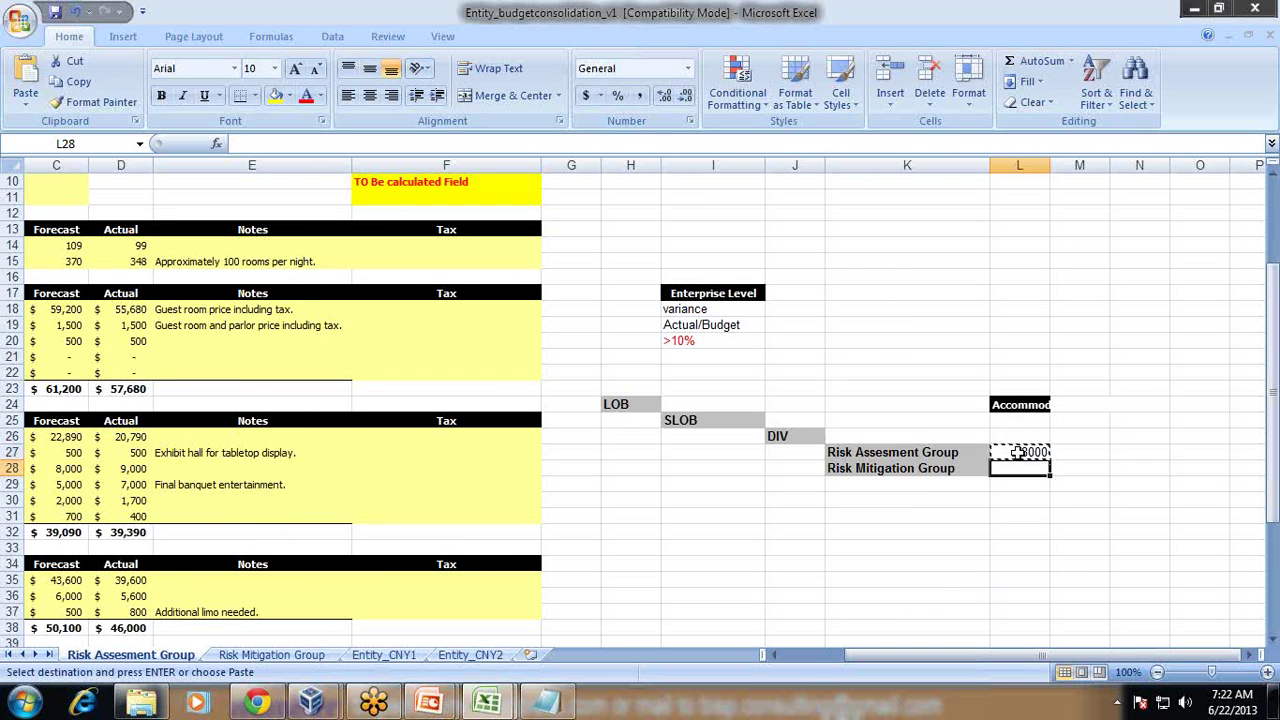
key("ctrl+v")
key("Escape")
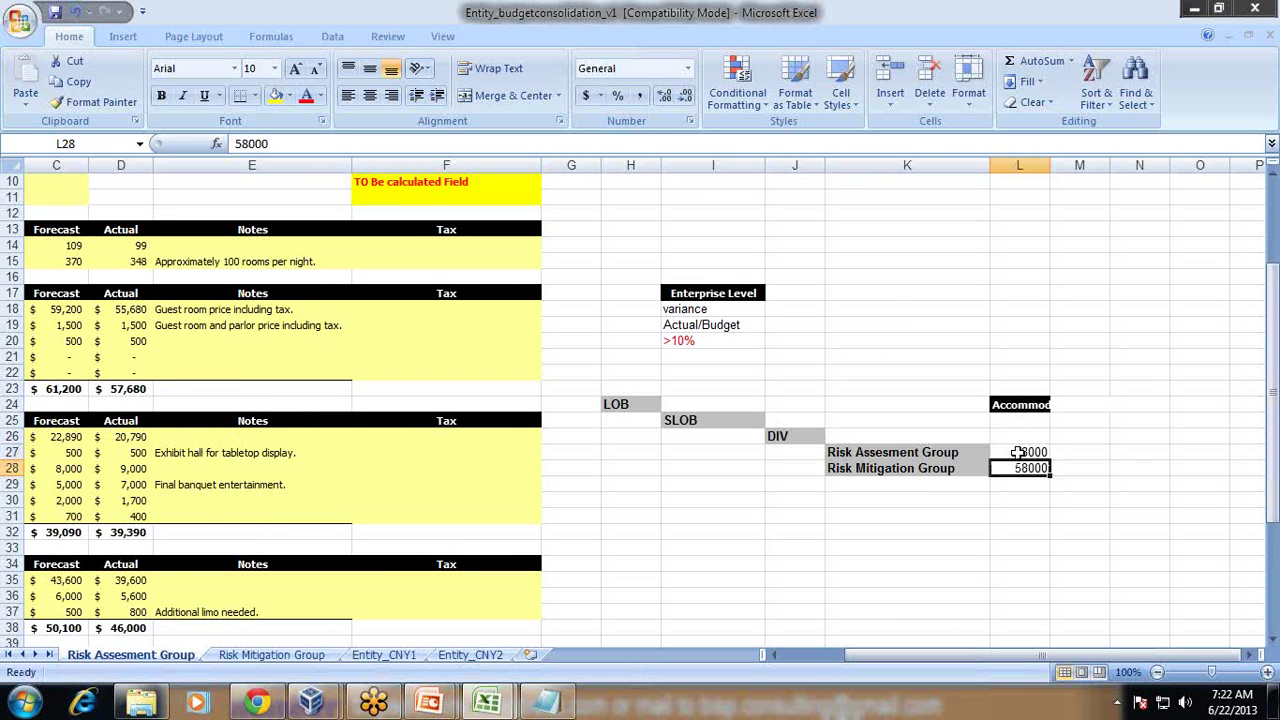
Step: Widen column L to show the full Accommodation Expenses heading
left_click_drag(1049, 167, 1137, 166)
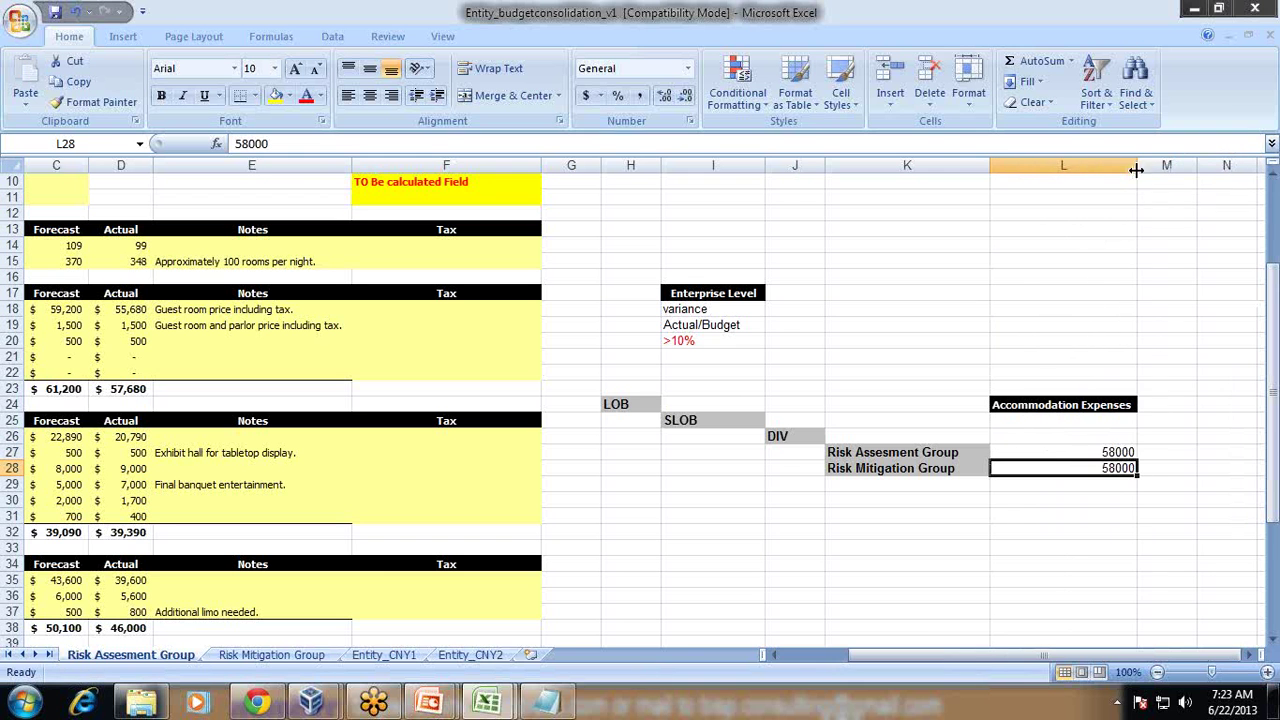
left_click(1248, 654)
left_click(1248, 654)
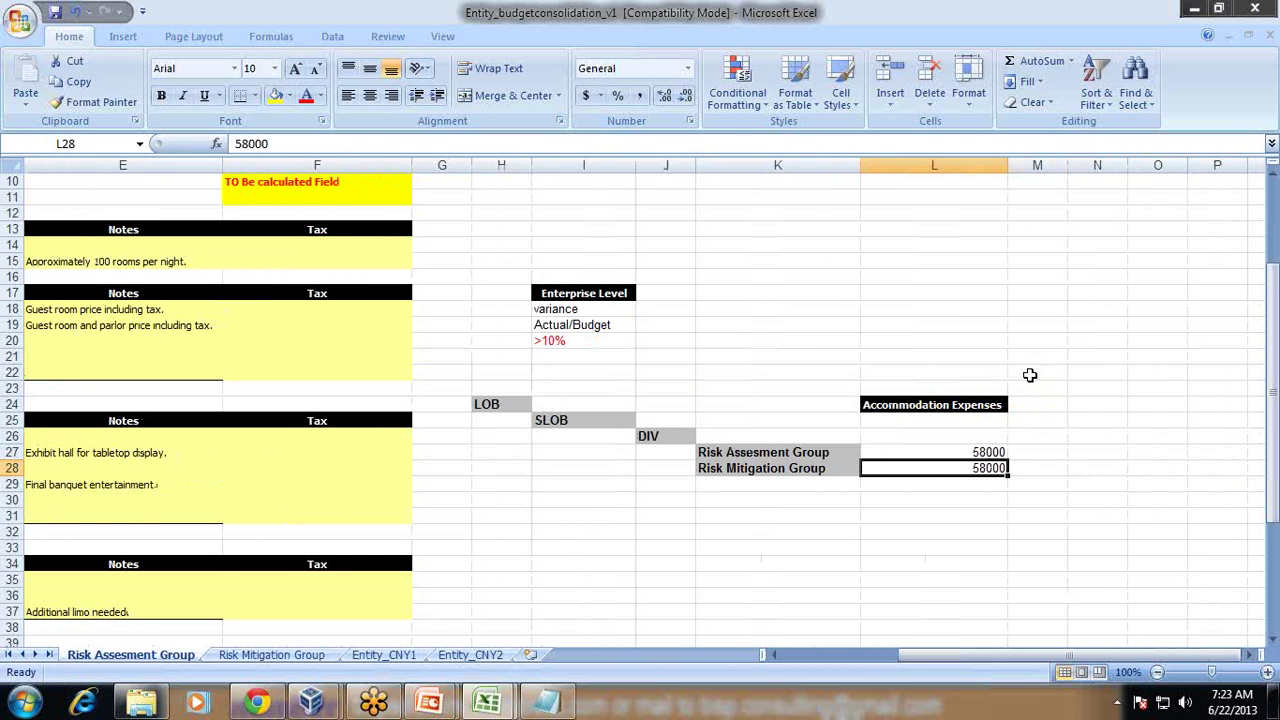
left_click(1029, 375)
Step: Enter the label 'Ownership Per' in M22 and review the 58000 amounts in L27:L28
type("Ownership Per")
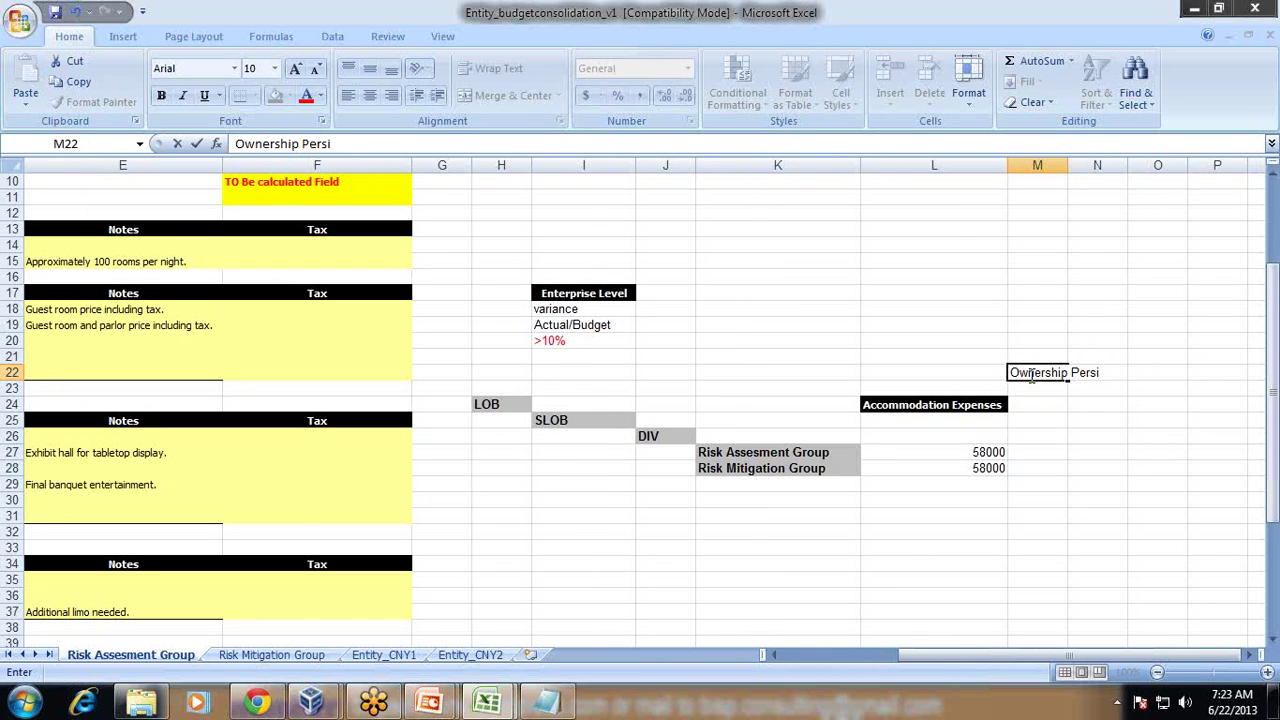
key("Return")
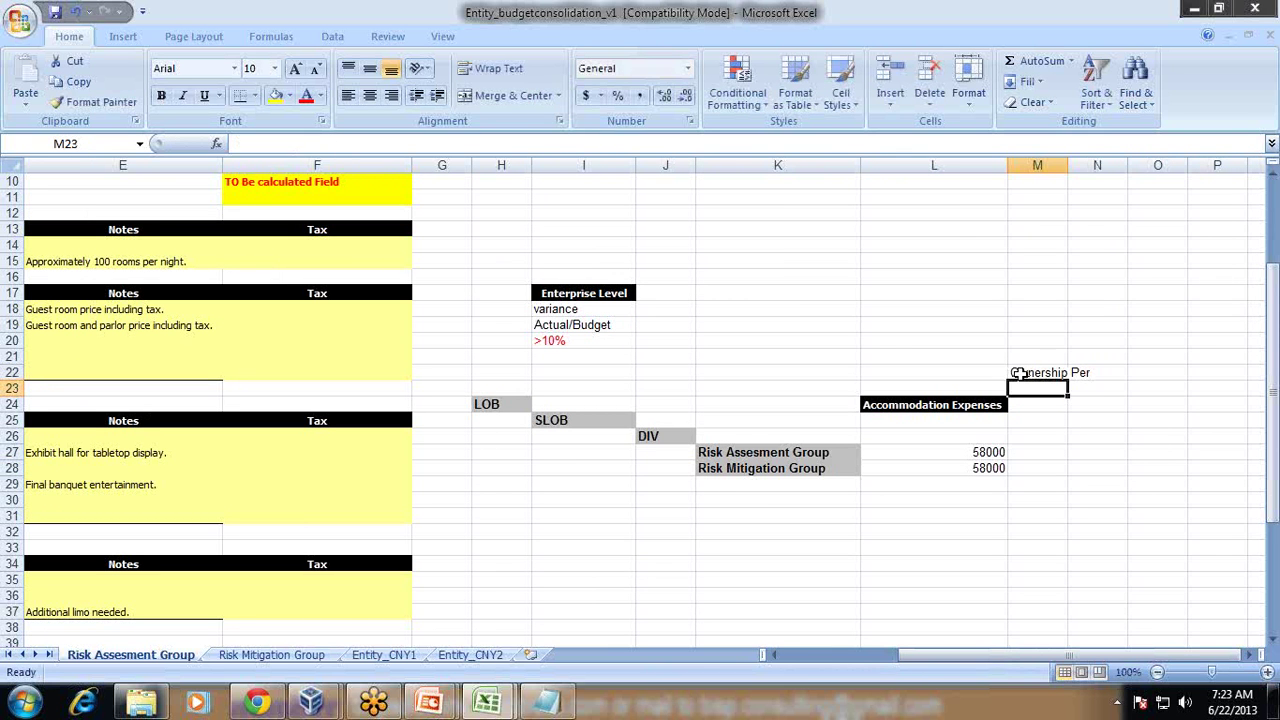
left_click(940, 453)
left_click(937, 470)
left_click(943, 452)
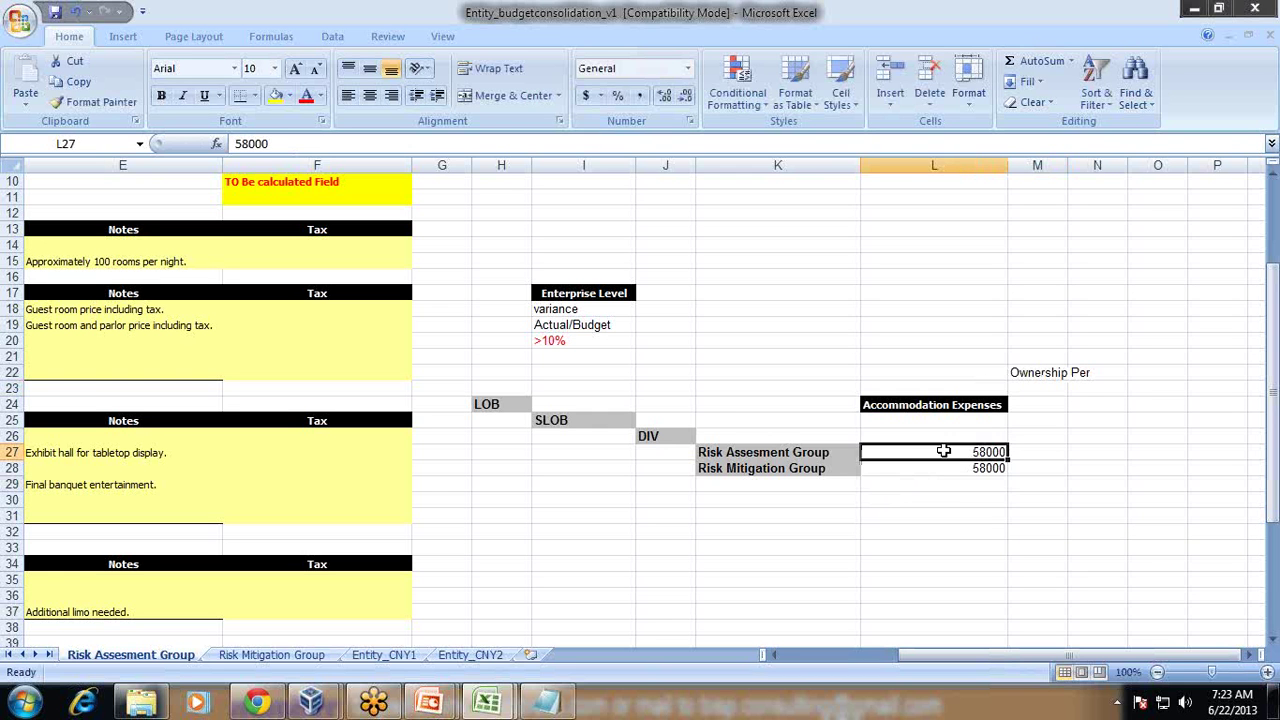
left_click_drag(943, 452, 930, 467)
left_click(665, 437)
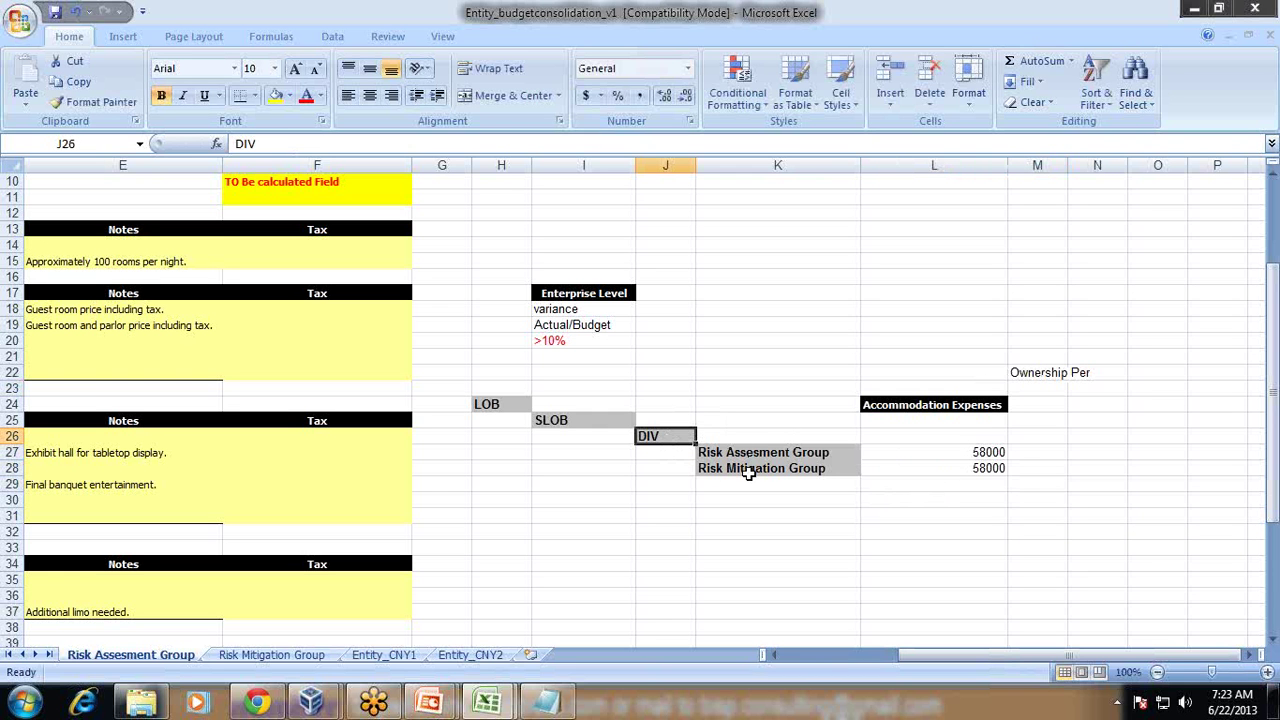
left_click(509, 531)
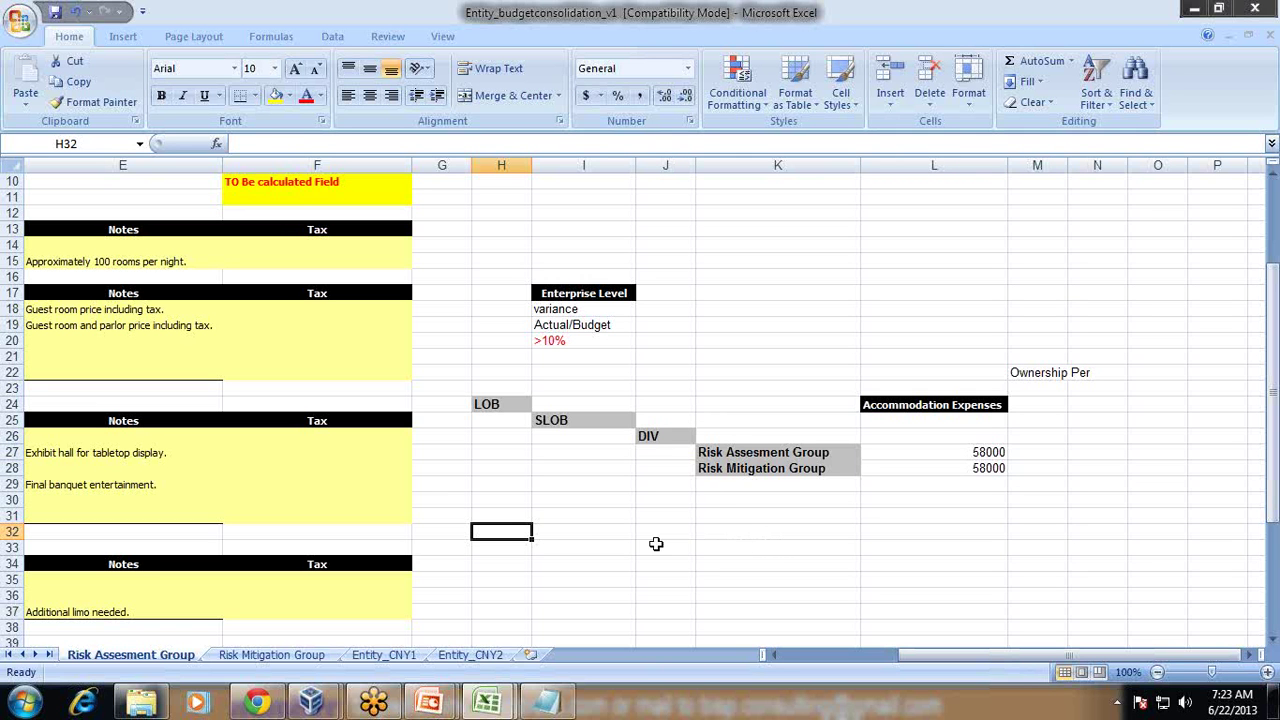
Step: Type the table headings Parent in H32 and LoB in I32
type("Parent")
key("Return")
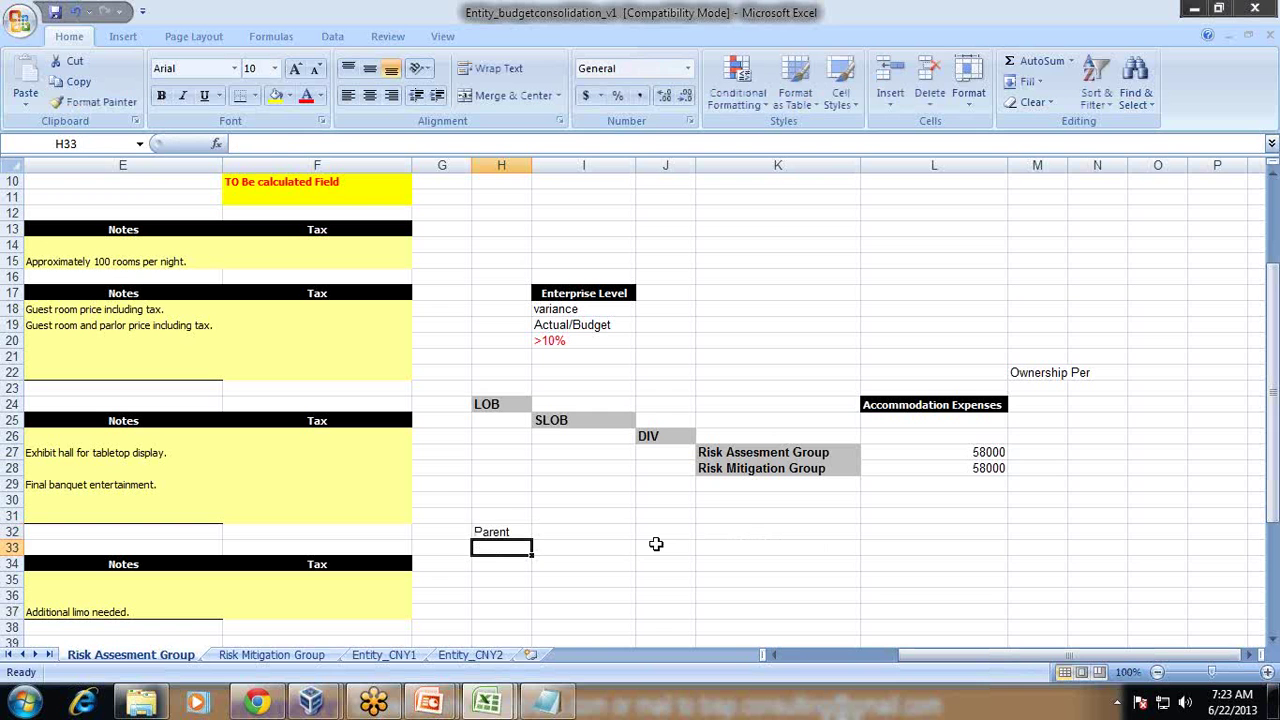
key("Up")
key("Right")
key("Down")
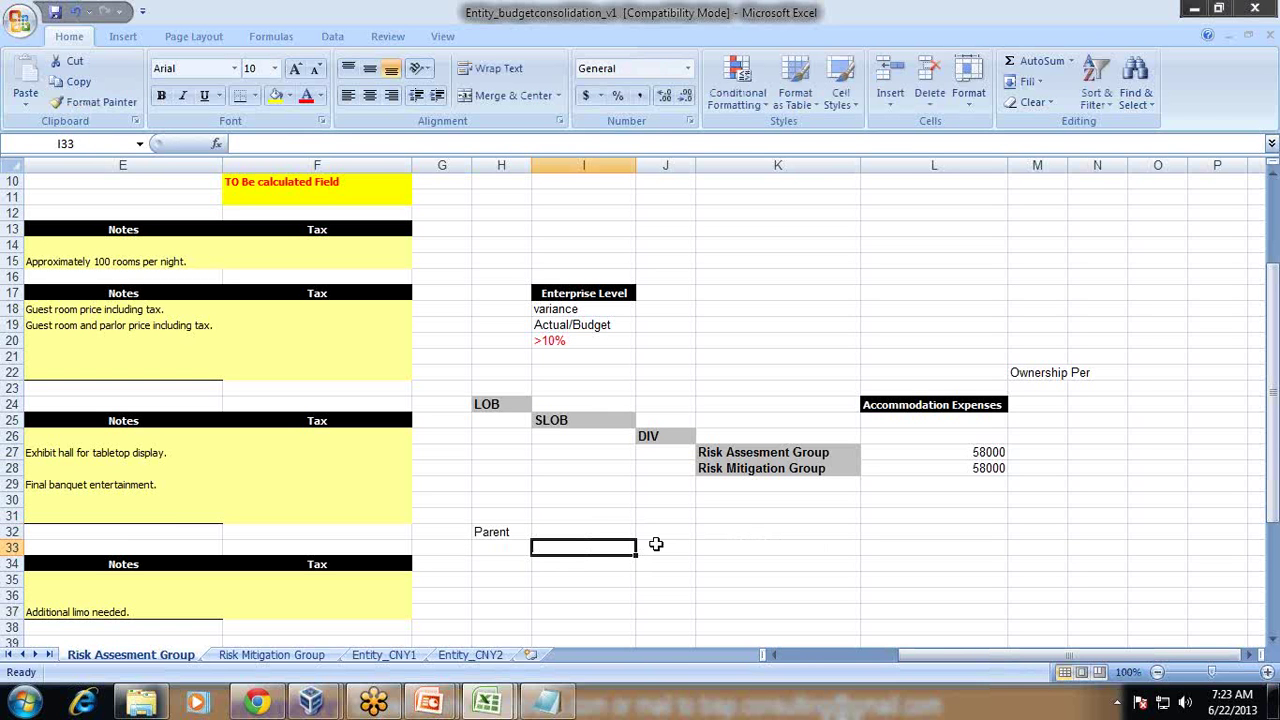
key("Up")
key("Left")
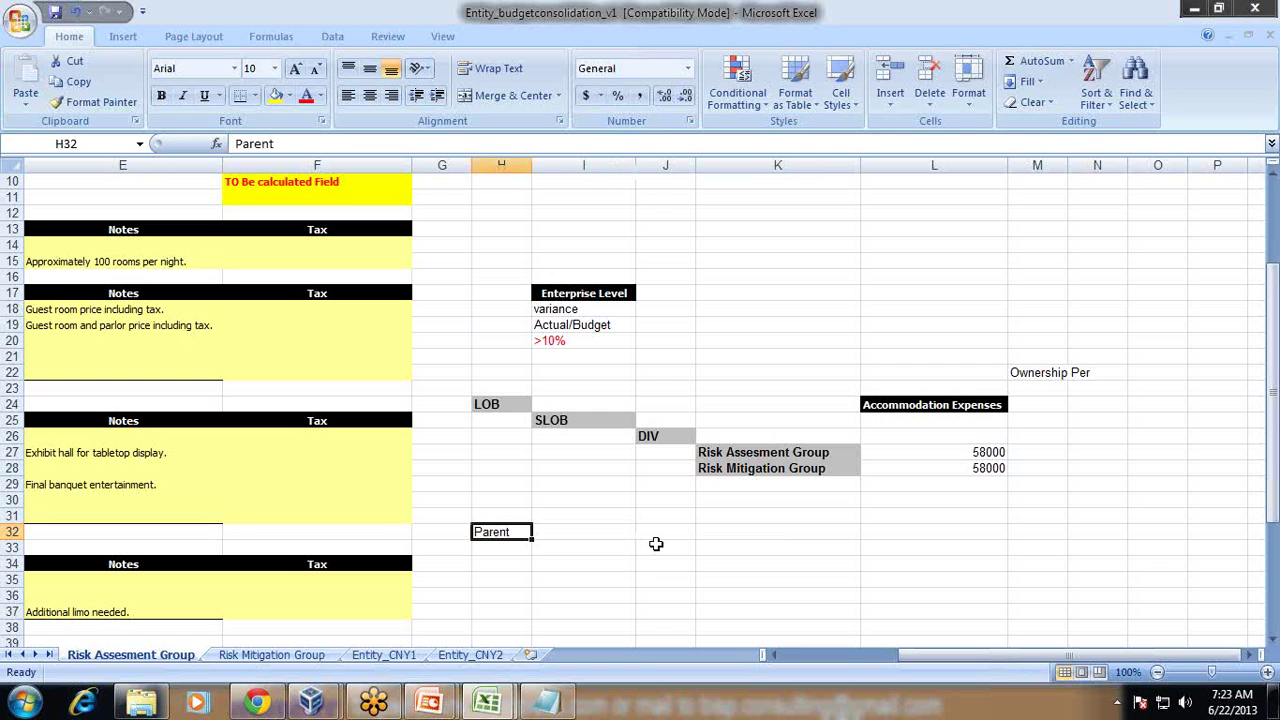
key("Right")
type("Lo")
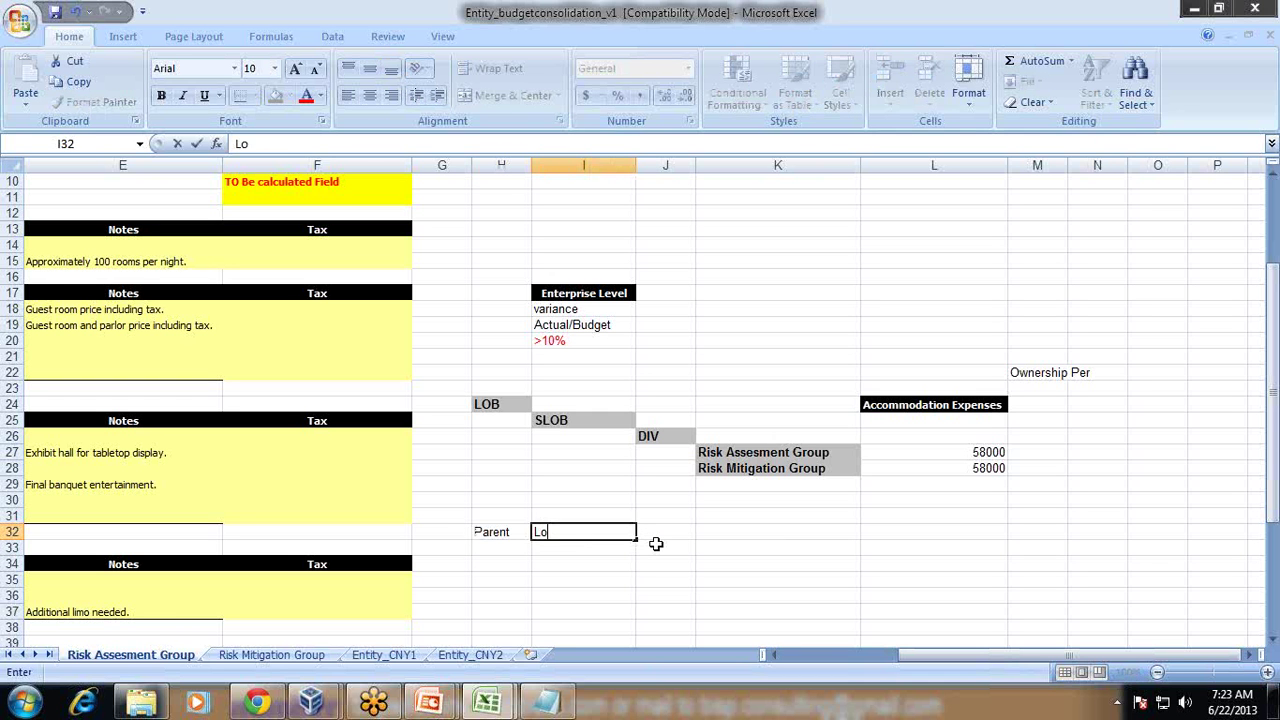
key("Return")
Step: List the letters A, B, C and D down J33:J36
key("Right")
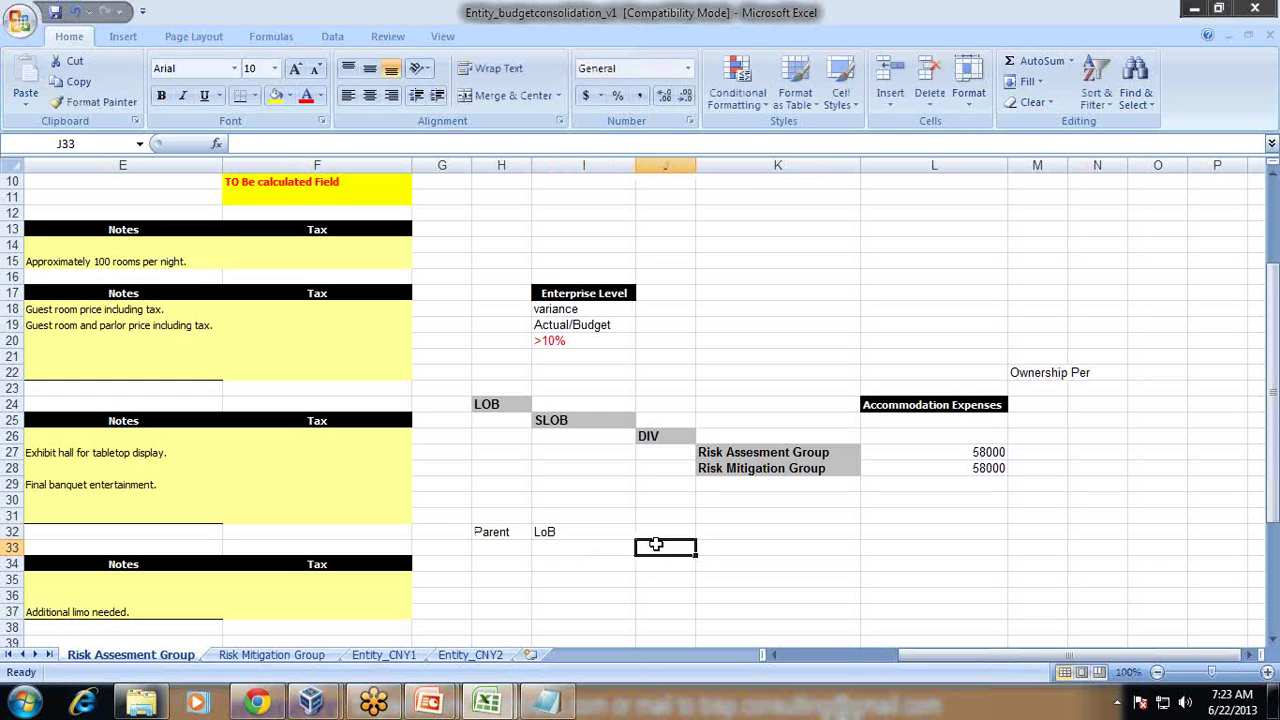
type("A")
key("Return")
type("B")
key("Return")
type("C")
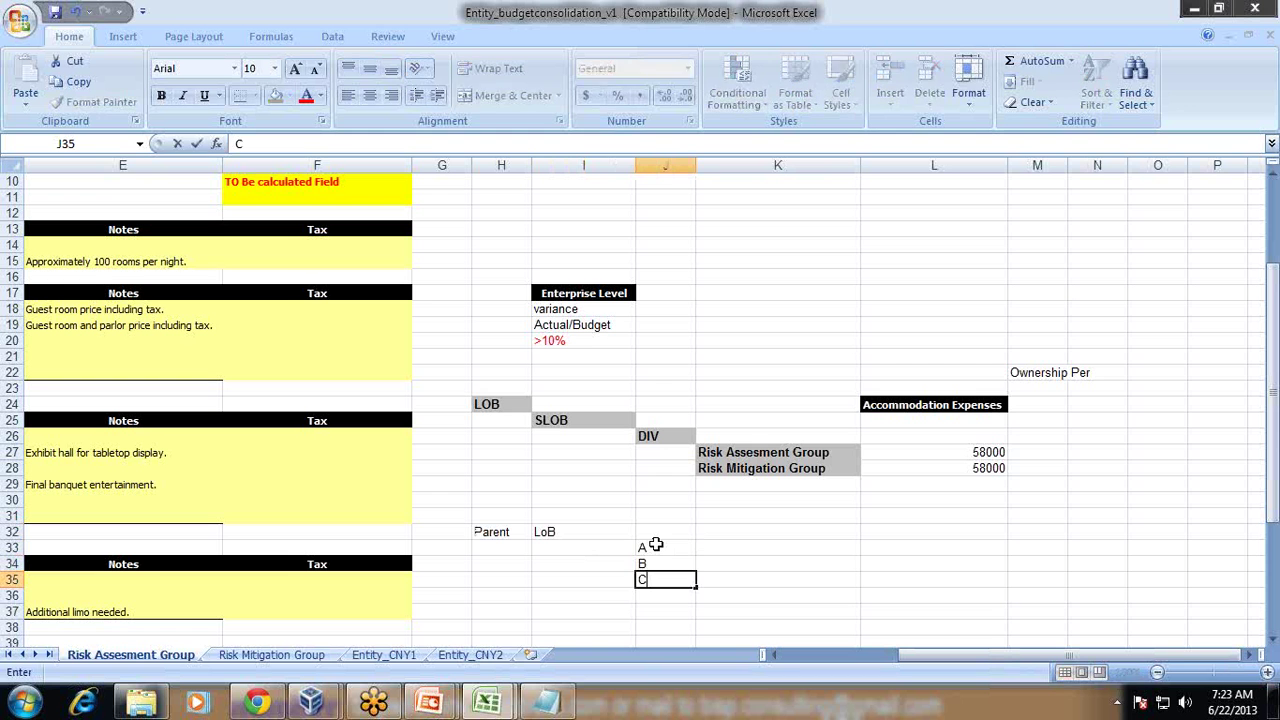
key("Return")
type("D")
key("Up")
Step: Fill K33:K34 with Company Own and K35:K36 with Franchiese
key("Right")
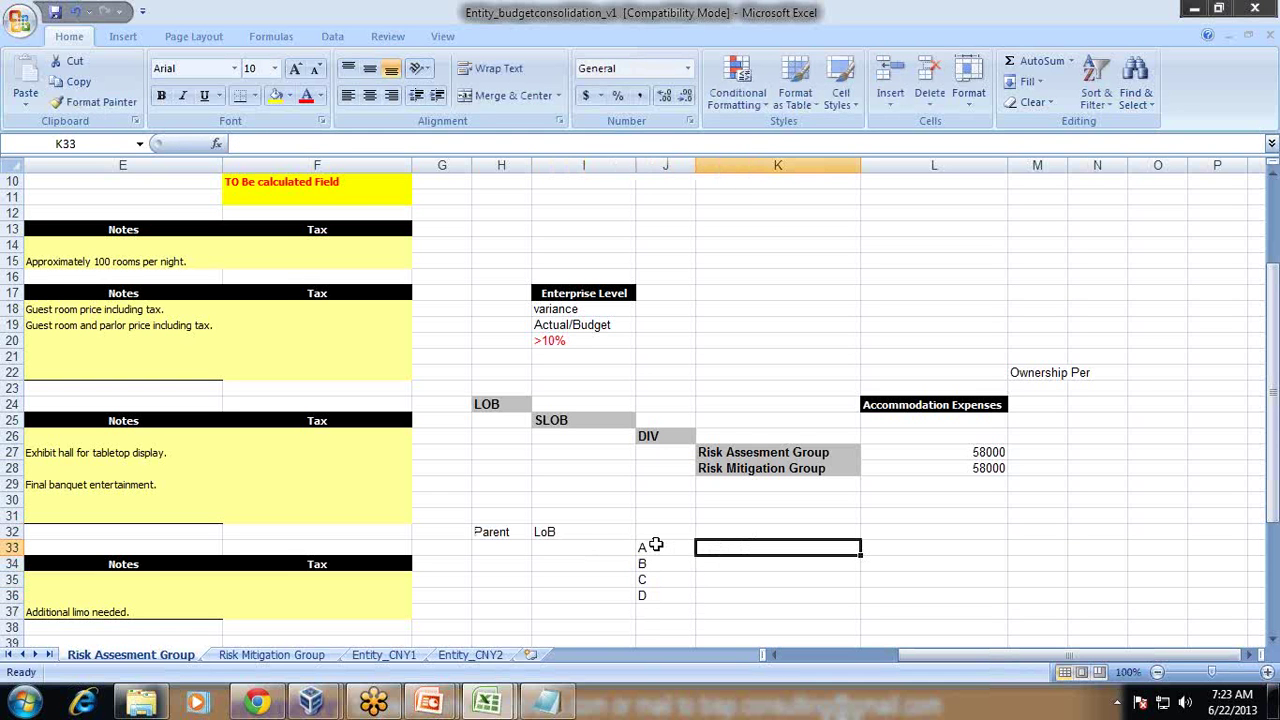
type("Compa")
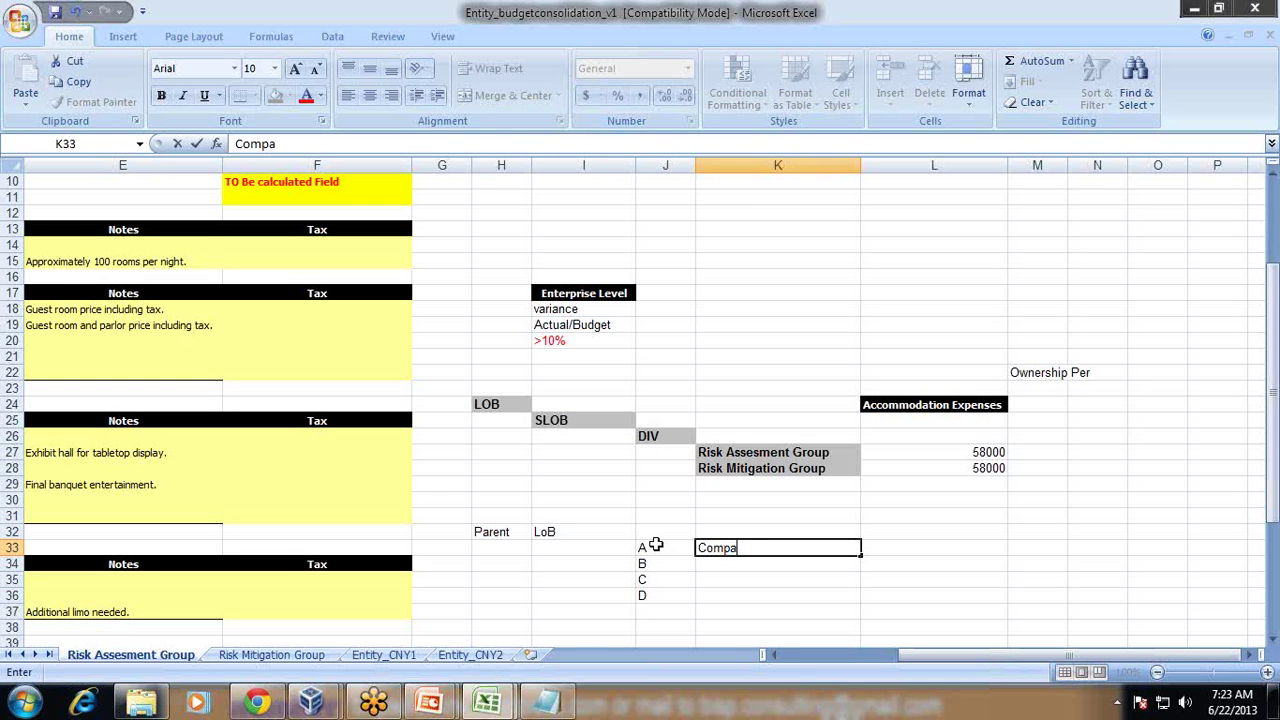
type("ny Own")
key("ctrl+Return")
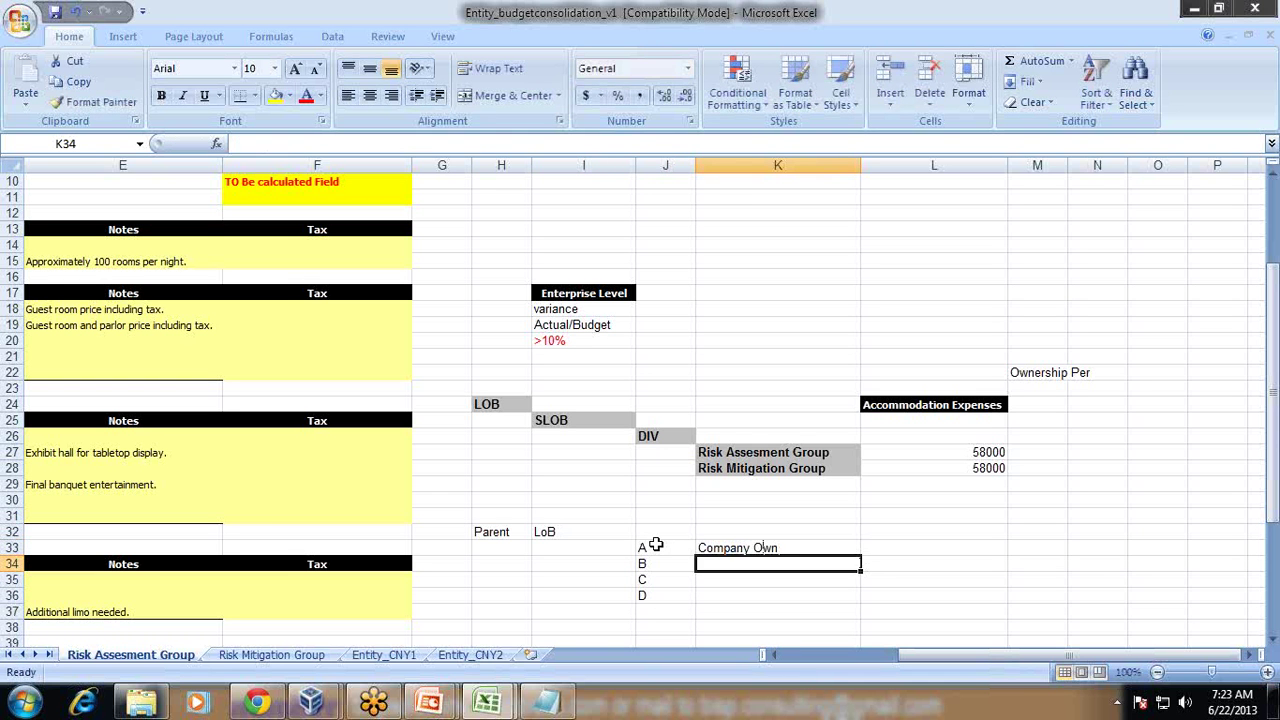
key("ctrl+c")
key("Down")
key("ctrl+v")
key("Down")
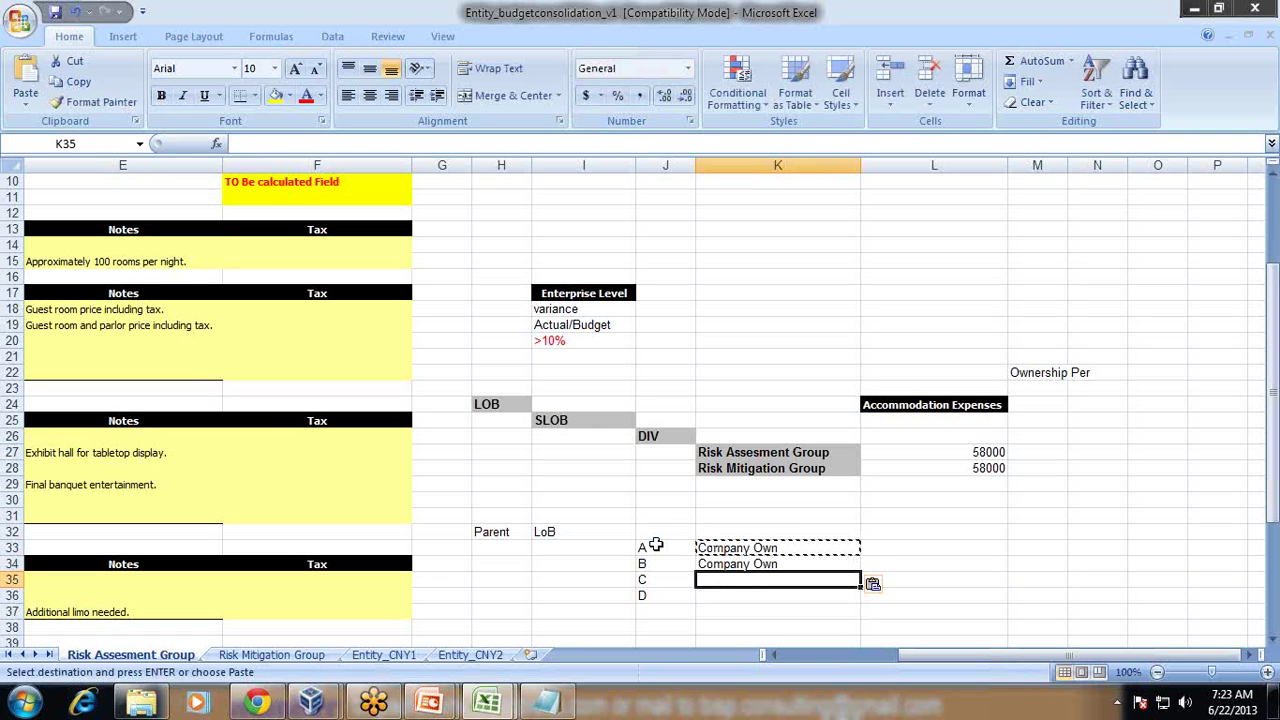
type("Fr")
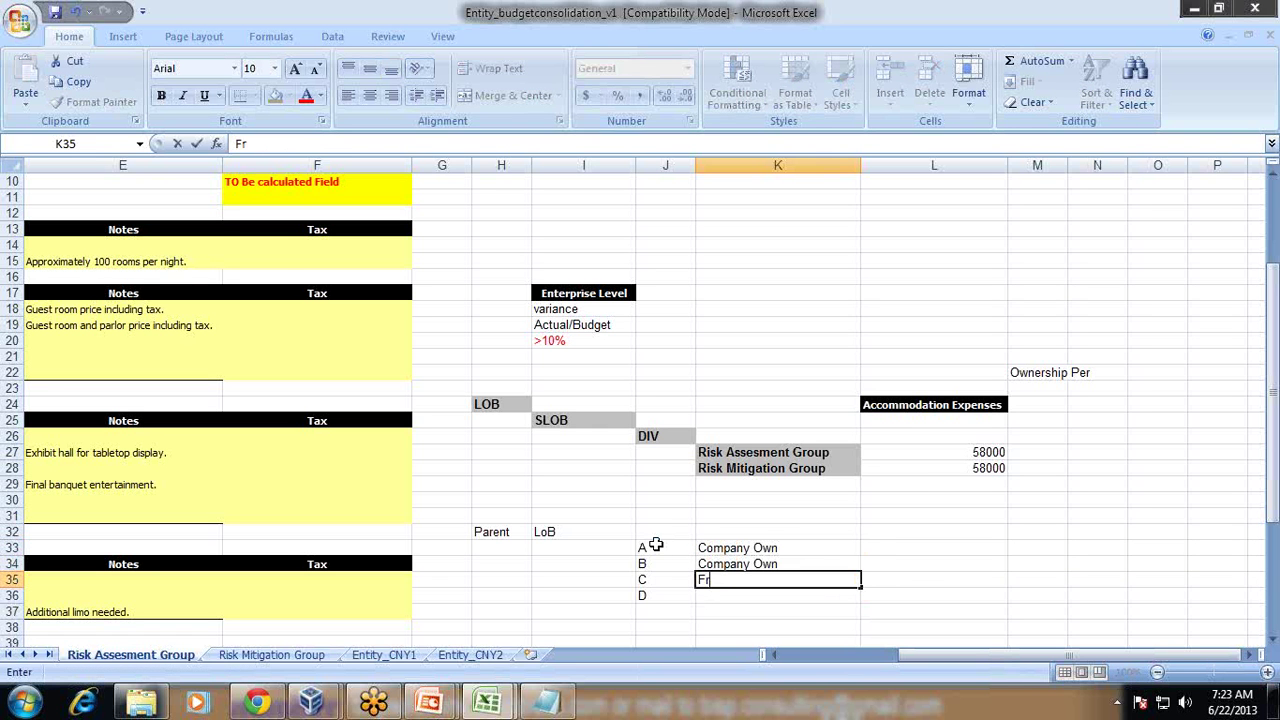
type("anchiese")
key("ctrl+Return")
key("ctrl+c")
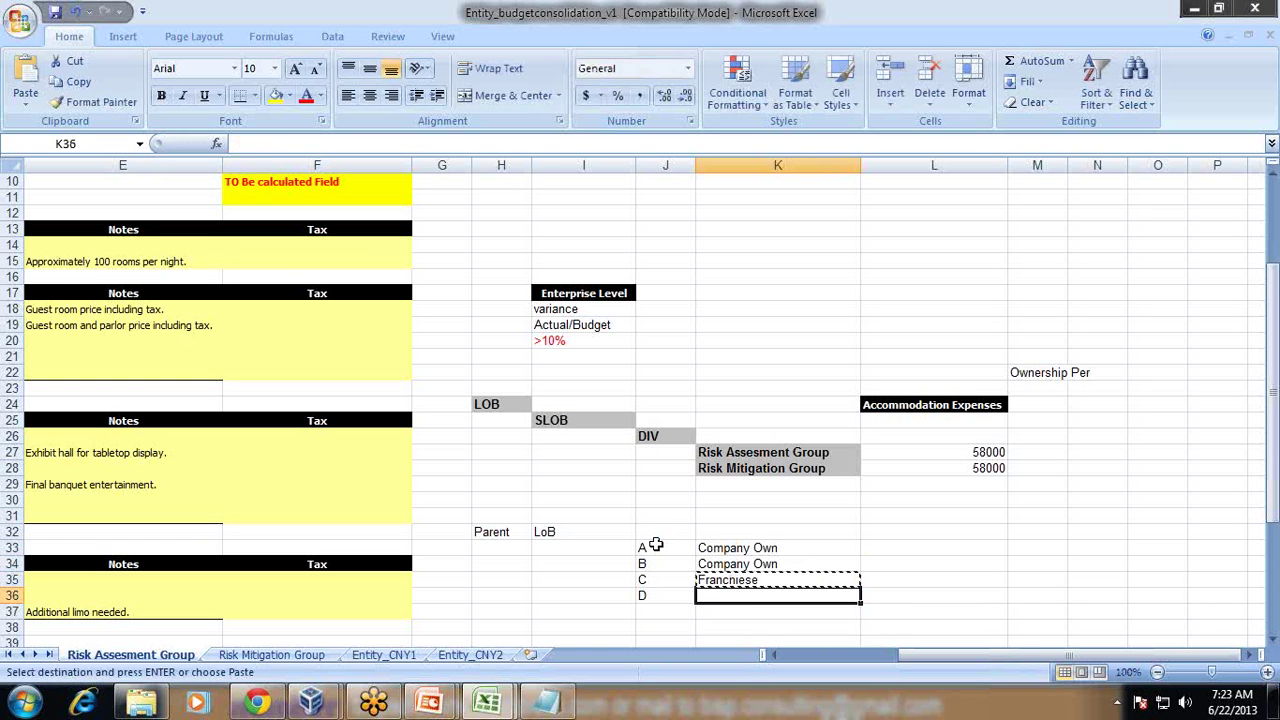
key("Down")
key("ctrl+v")
key("Up")
key("Up")
key("Up")
key("Up")
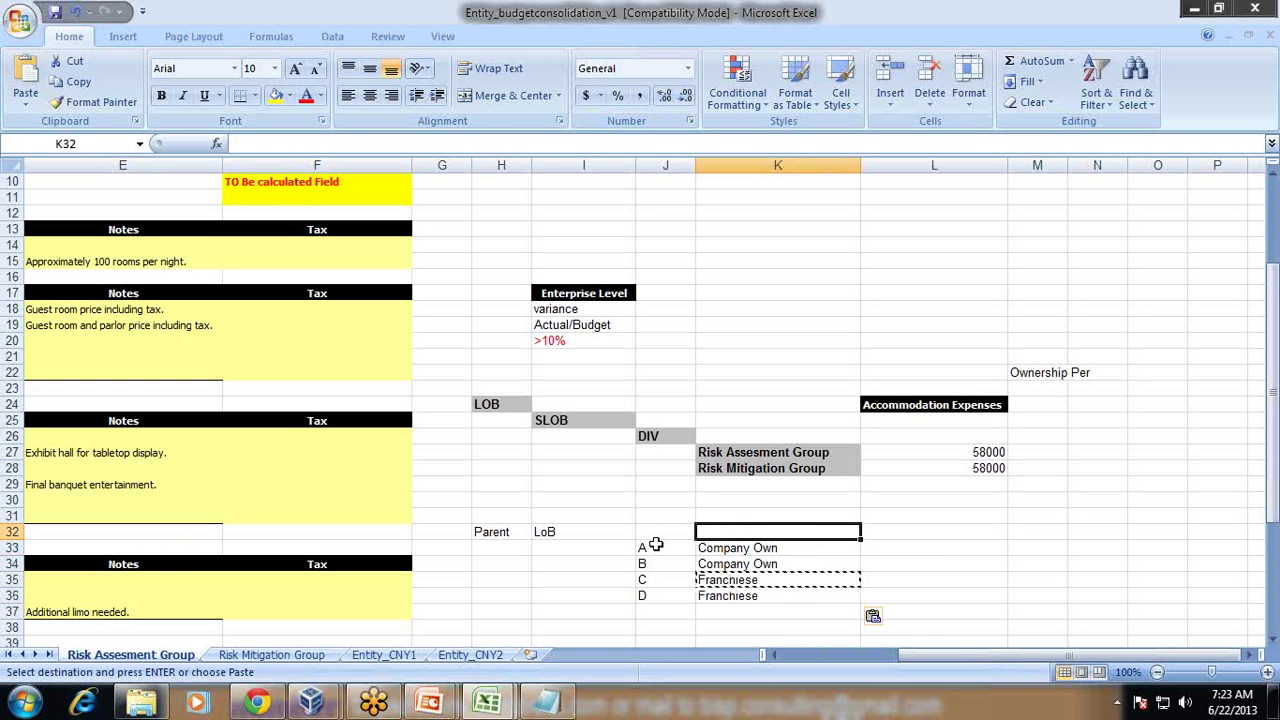
key("Right")
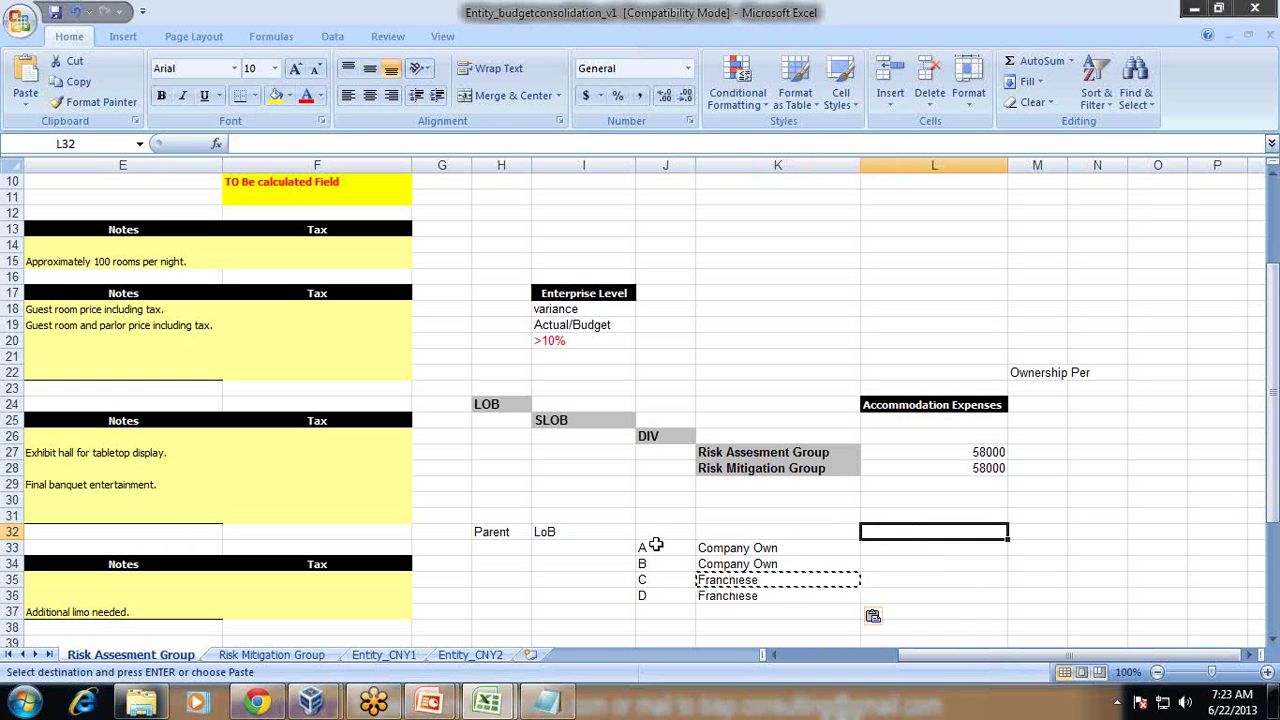
Step: Add a Revenue heading above the table's new value column
type("Revenue")
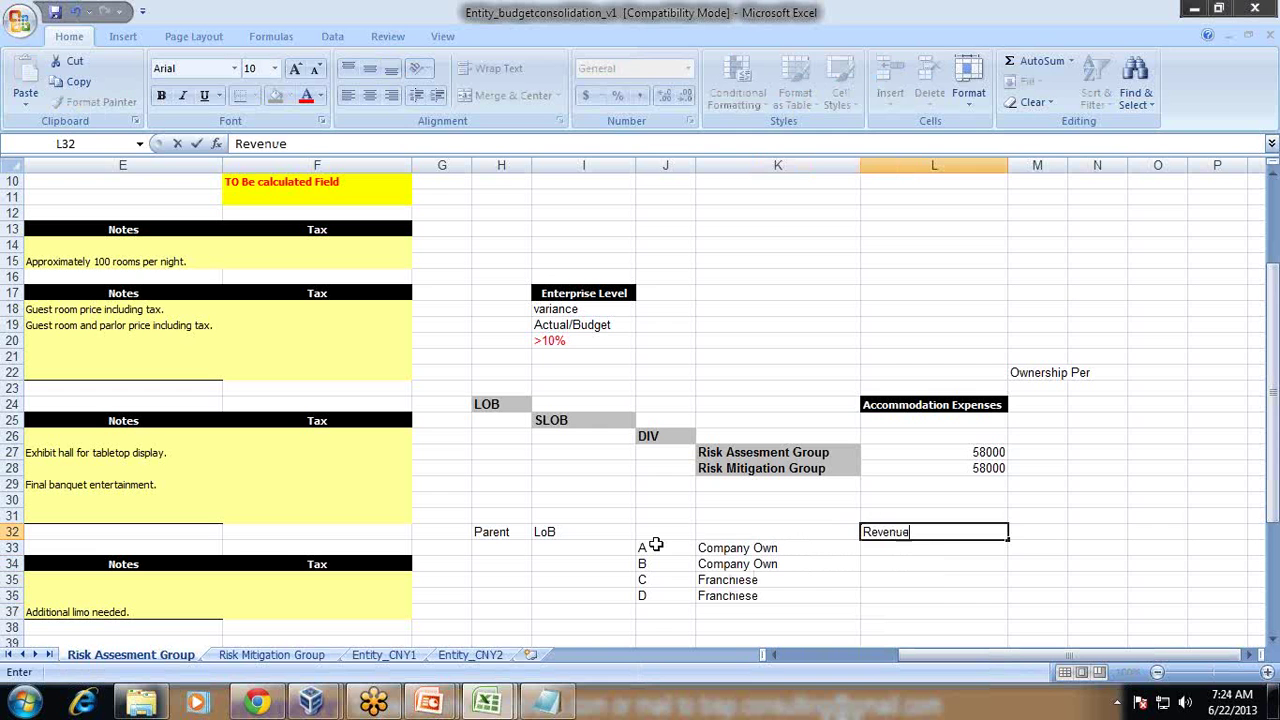
key("Return")
key("Left")
key("Left")
key("Up")
key("Left")
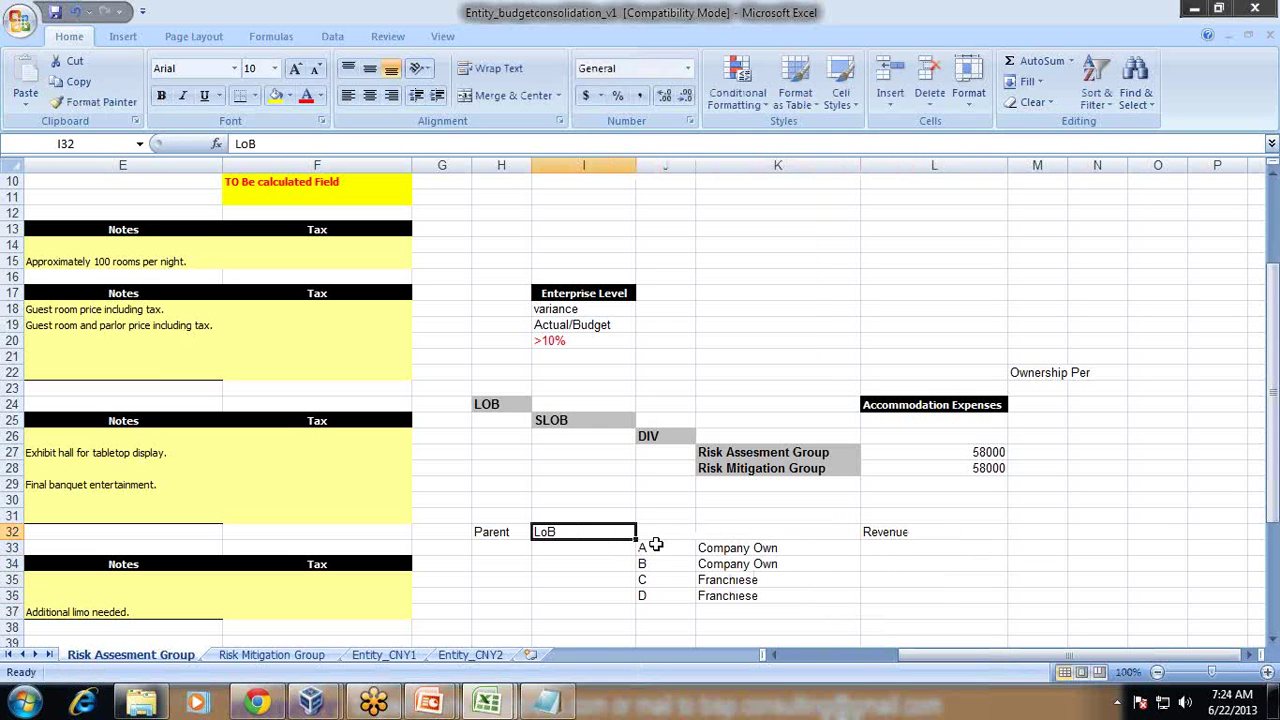
key("Right")
key("Down")
Step: Enter 100% revenue for A and B and begin entering 30% for C
key("shift+Down")
key("shift+Down")
key("shift+Down")
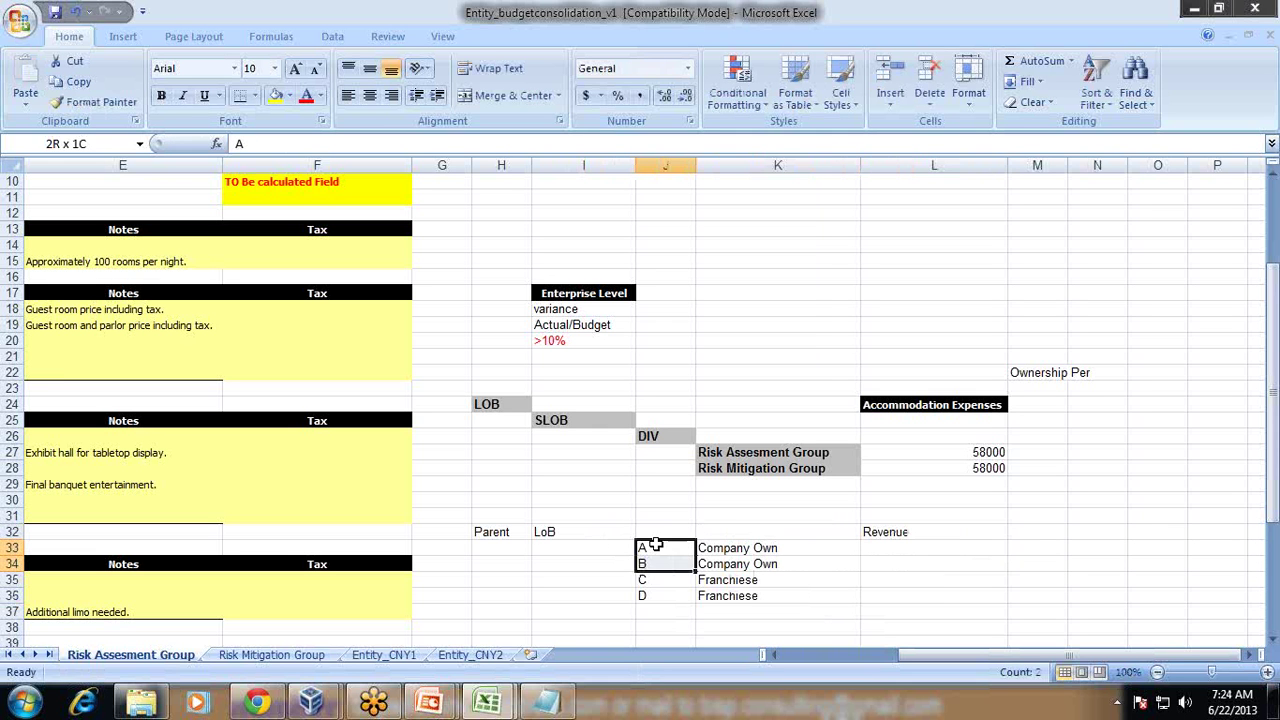
key("Right")
key("Right")
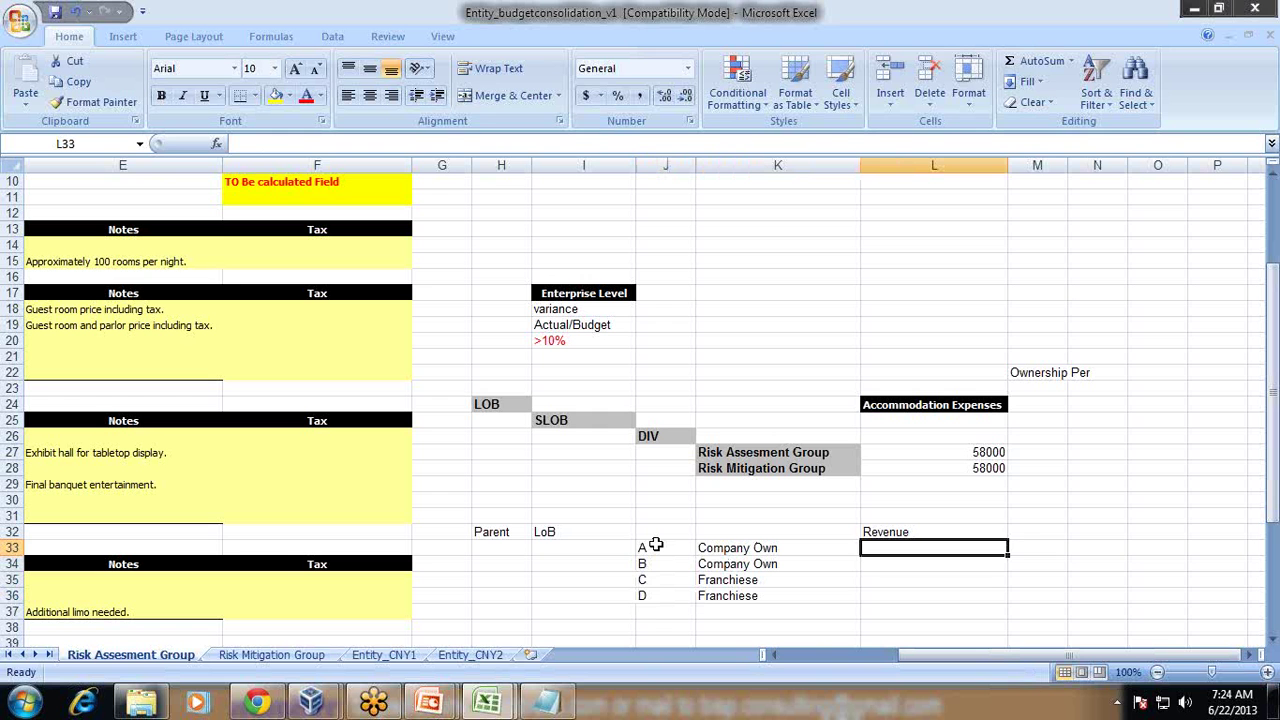
type("100")
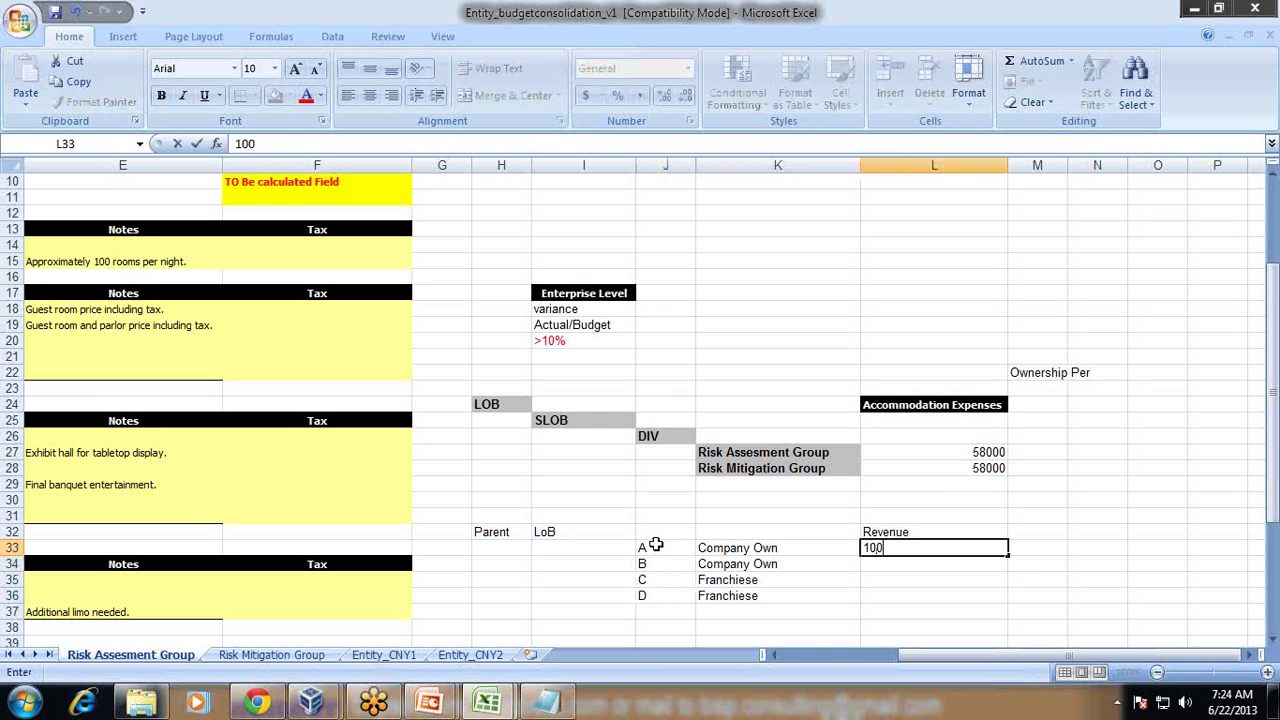
type("%")
key("Return")
type("100%")
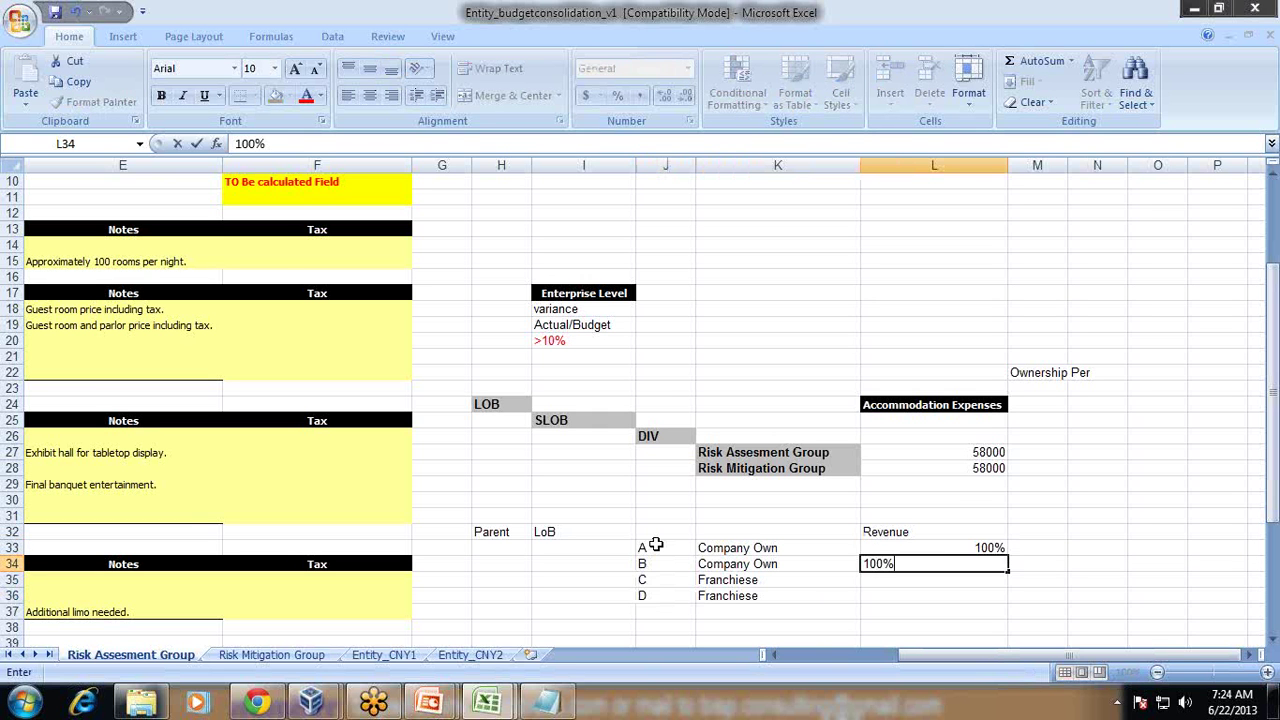
key("Return")
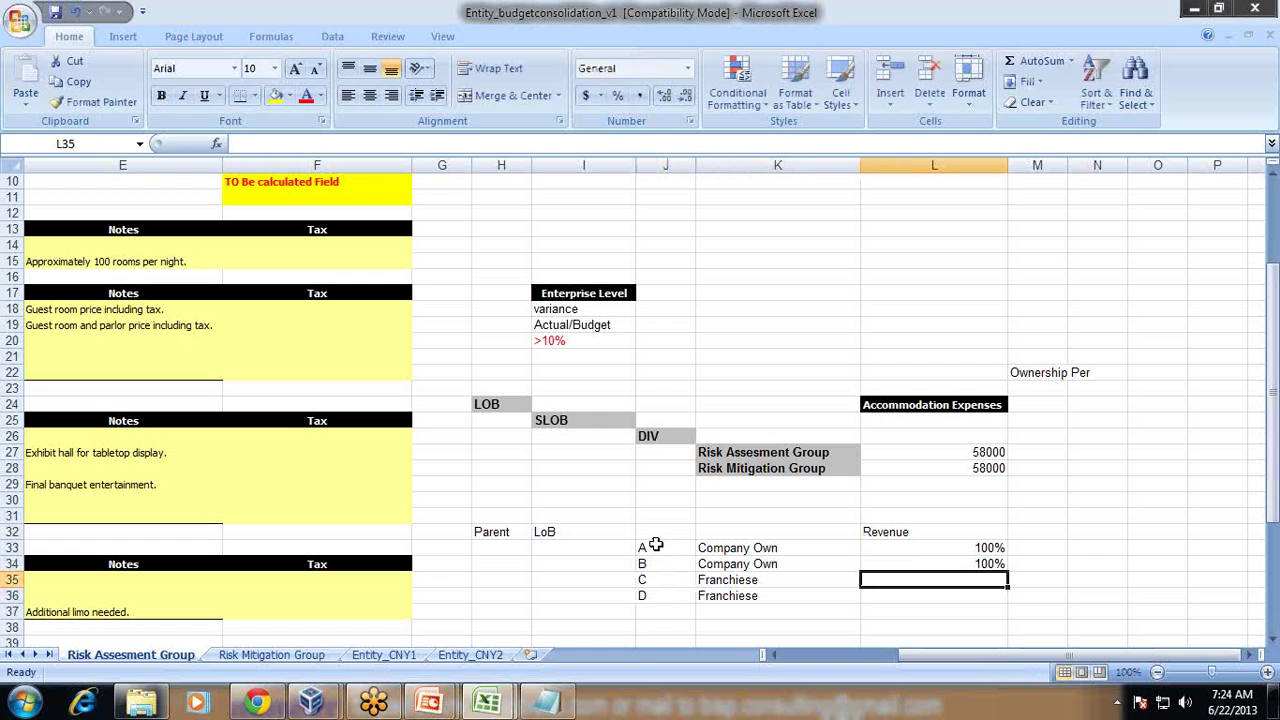
type("30")
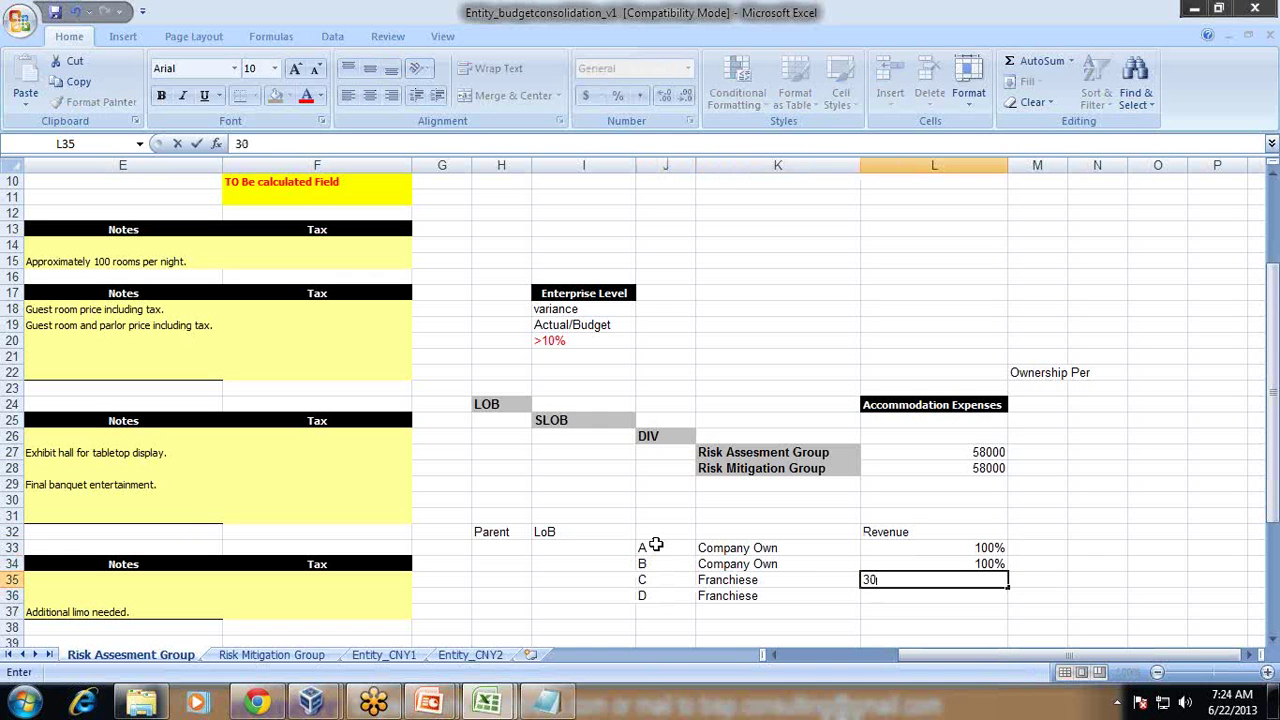
type("#")
type("%")
Step: Finish C's 30% and label both C and D as 30% Royalty
key("Return")
key("Up")
key("Right")
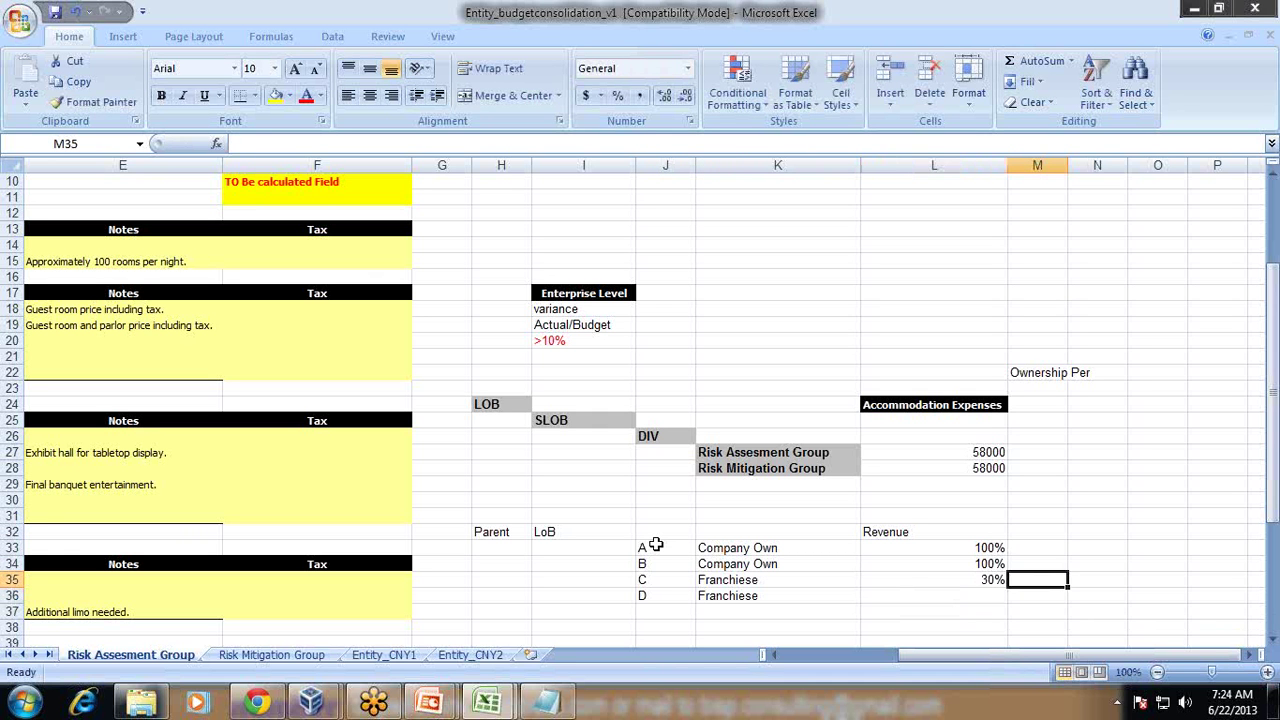
type("Roy")
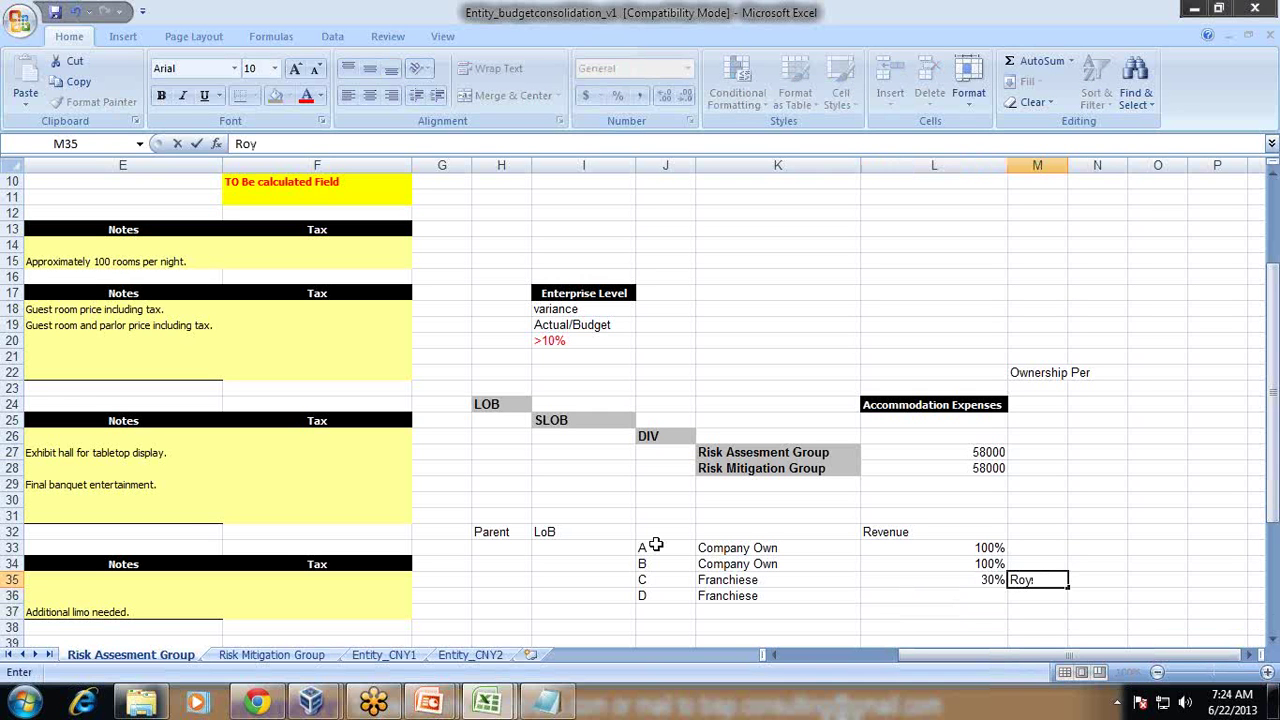
type("a")
type("lty")
key("Return")
key("Up")
key("shift+Left")
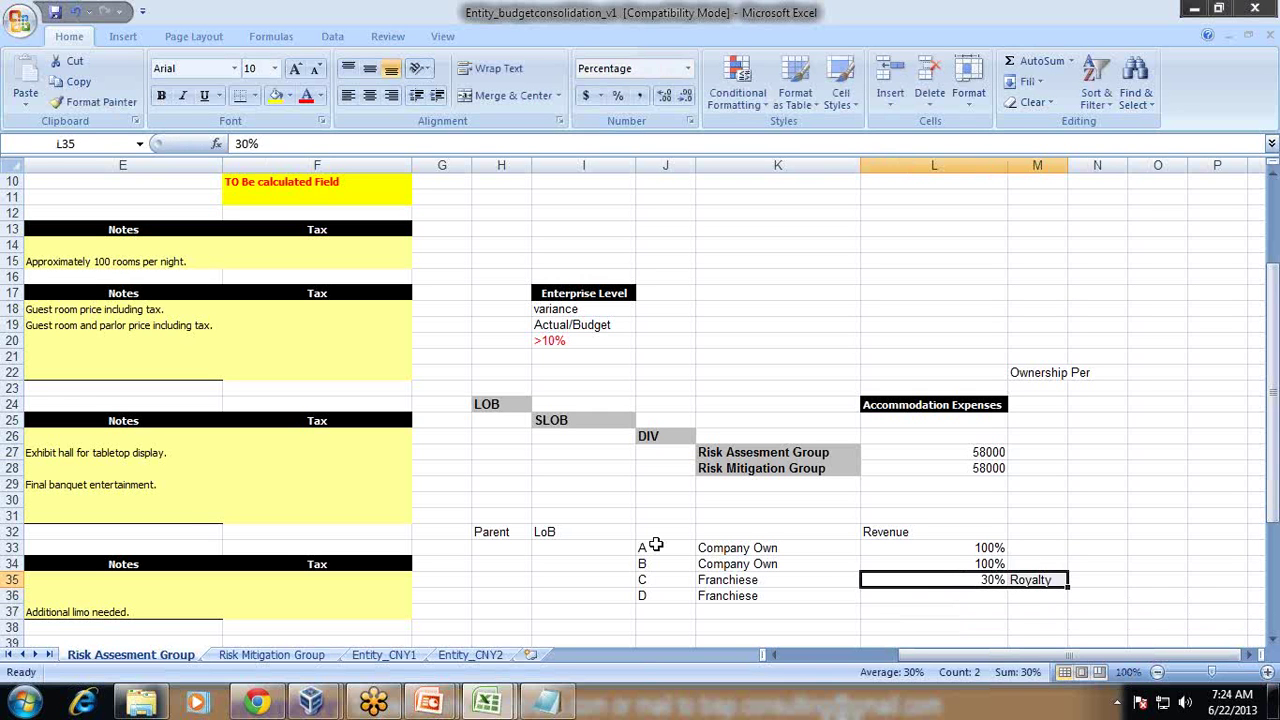
key("ctrl+c")
key("Down")
key("ctrl+v")
Step: Enter 100 for each of A–D in column N, with 400 above them
key("Up")
key("Up")
key("Up")
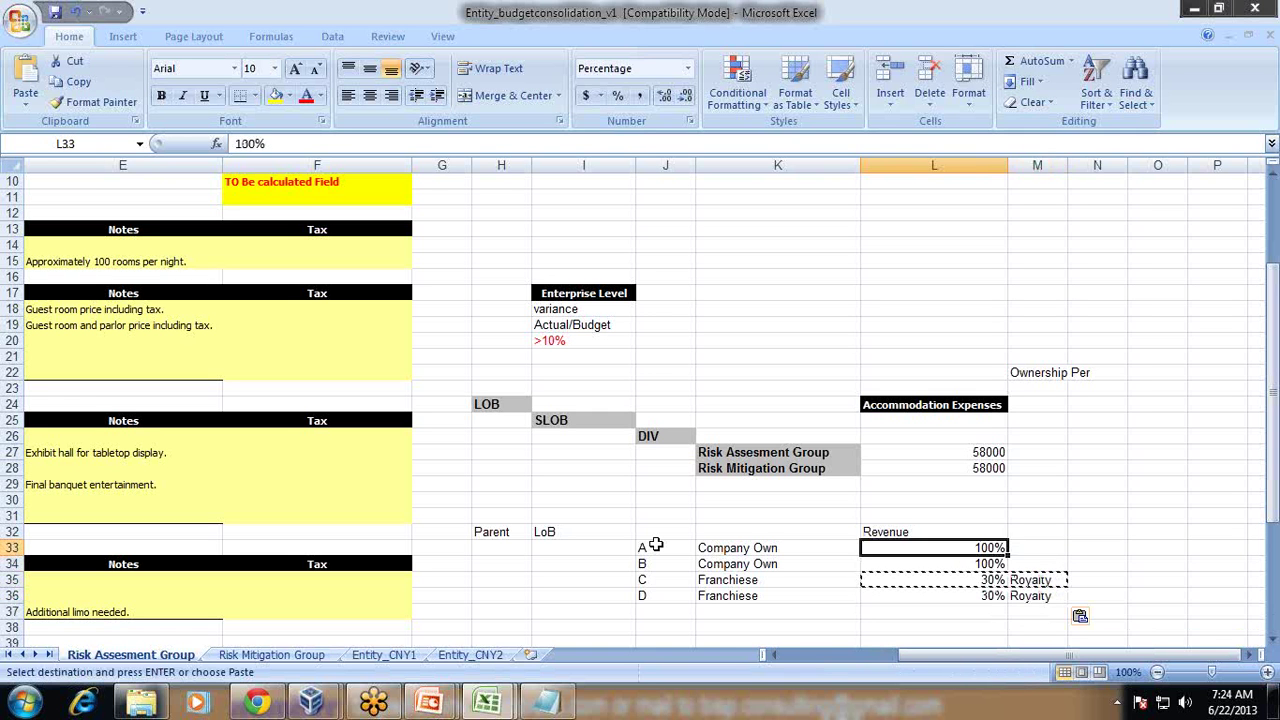
key("Right")
key("Right")
type("1")
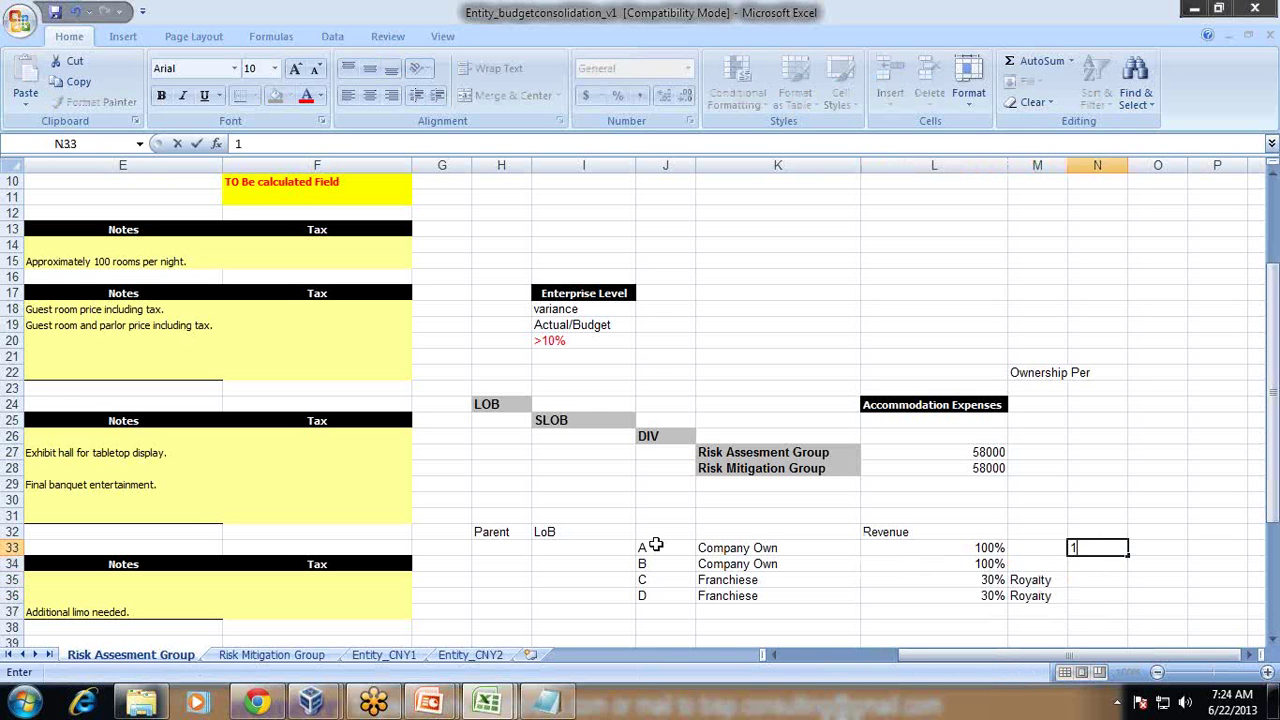
type("00")
key("Return")
type("100")
key("Return")
type("100")
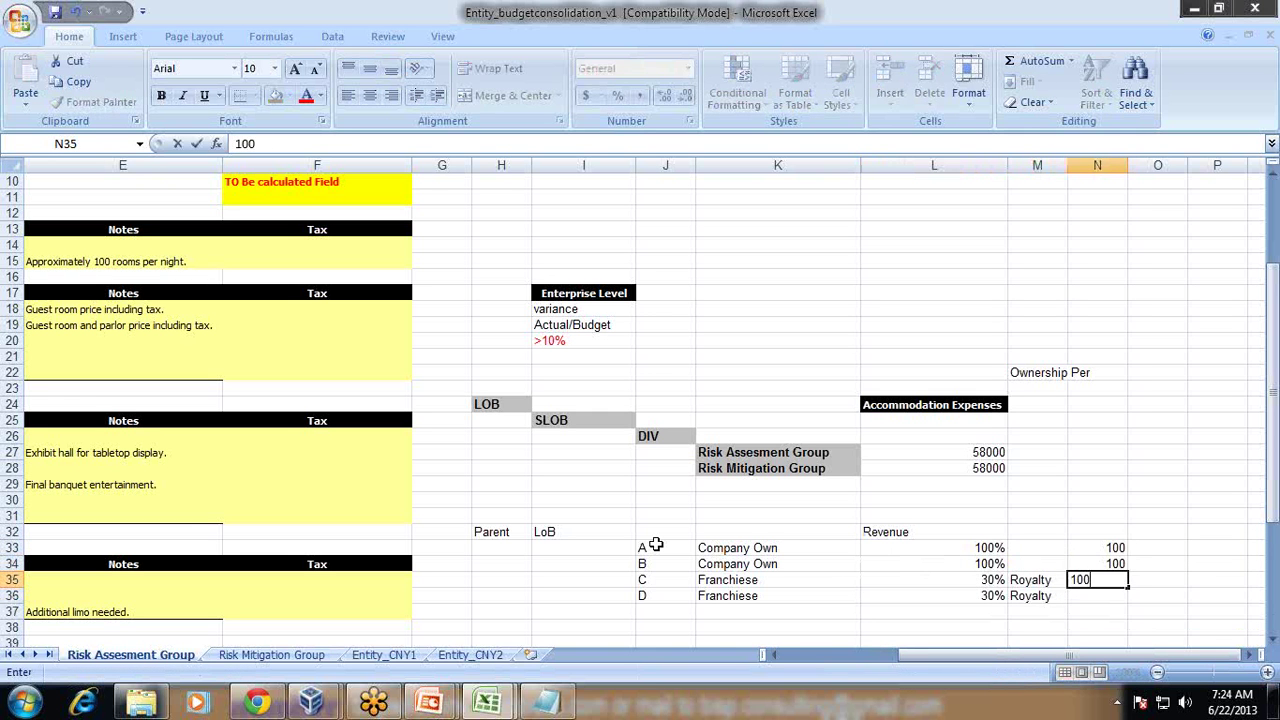
key("Return")
type("100")
key("Return")
key("Up")
key("Up")
key("Up")
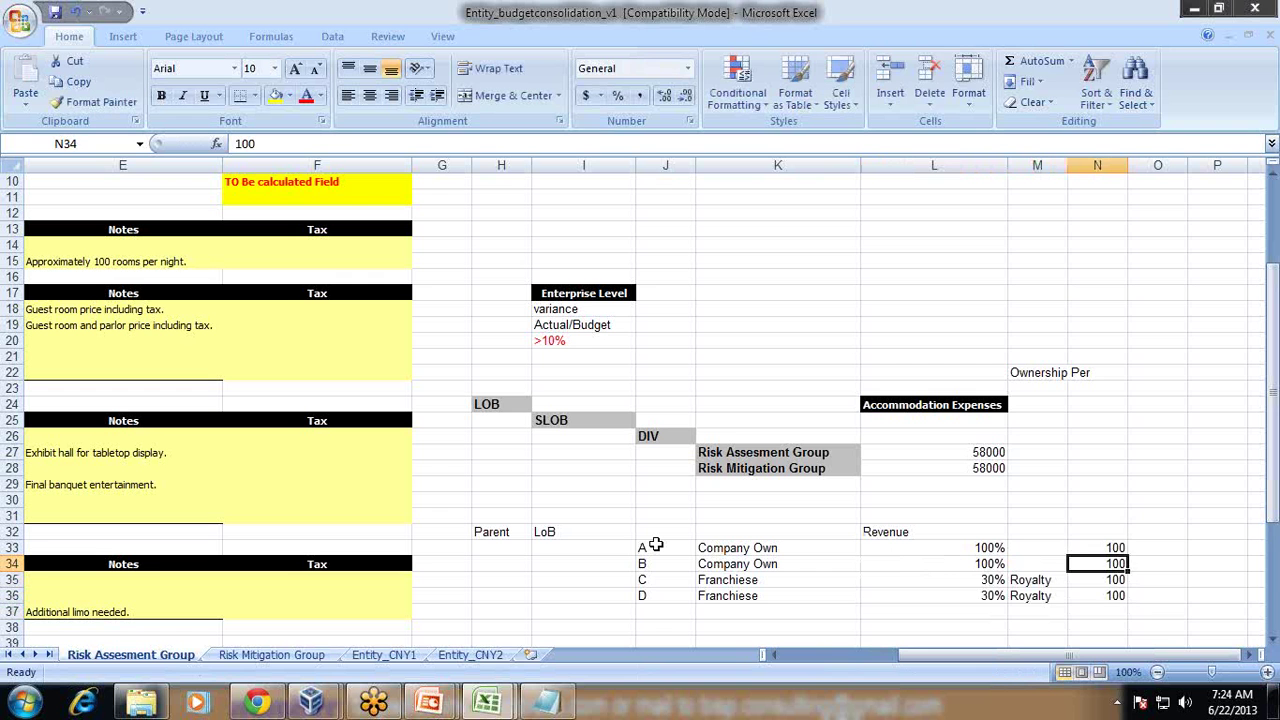
key("Up")
key("Up")
type("400")
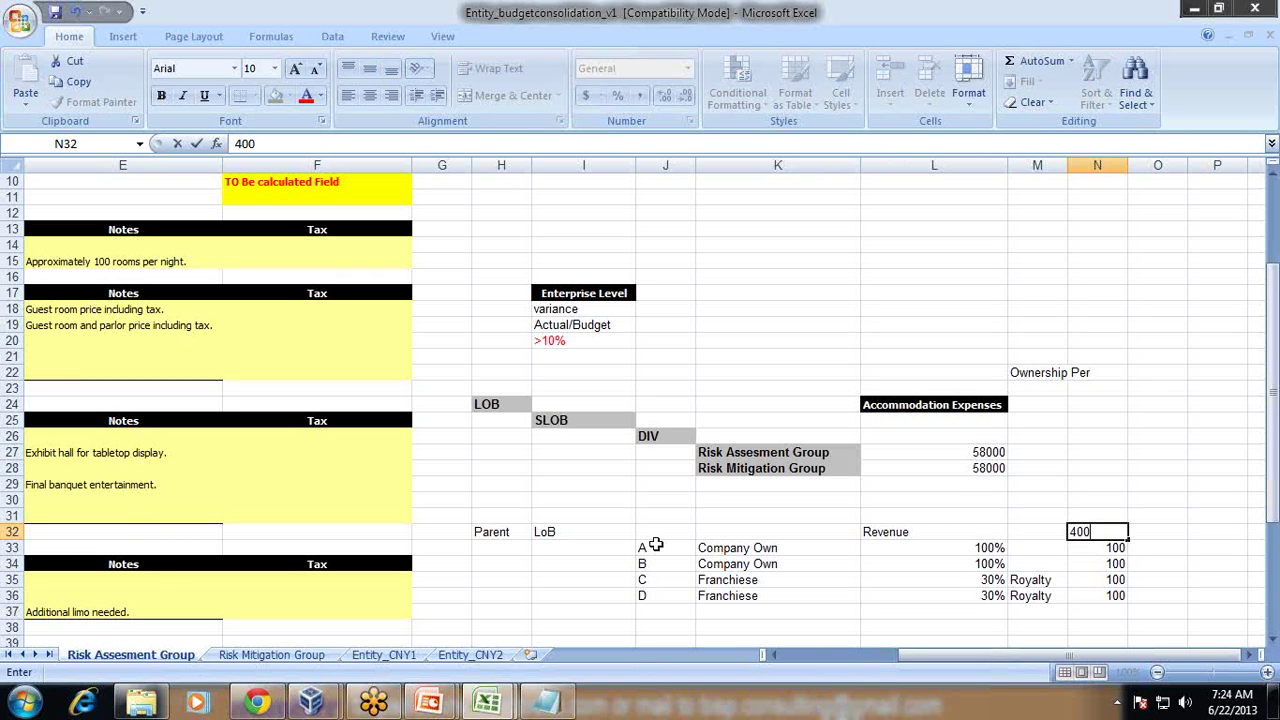
key("Return")
Step: Enter 30 for rows C and D in column O and 260 in O32
key("Left")
key("Left")
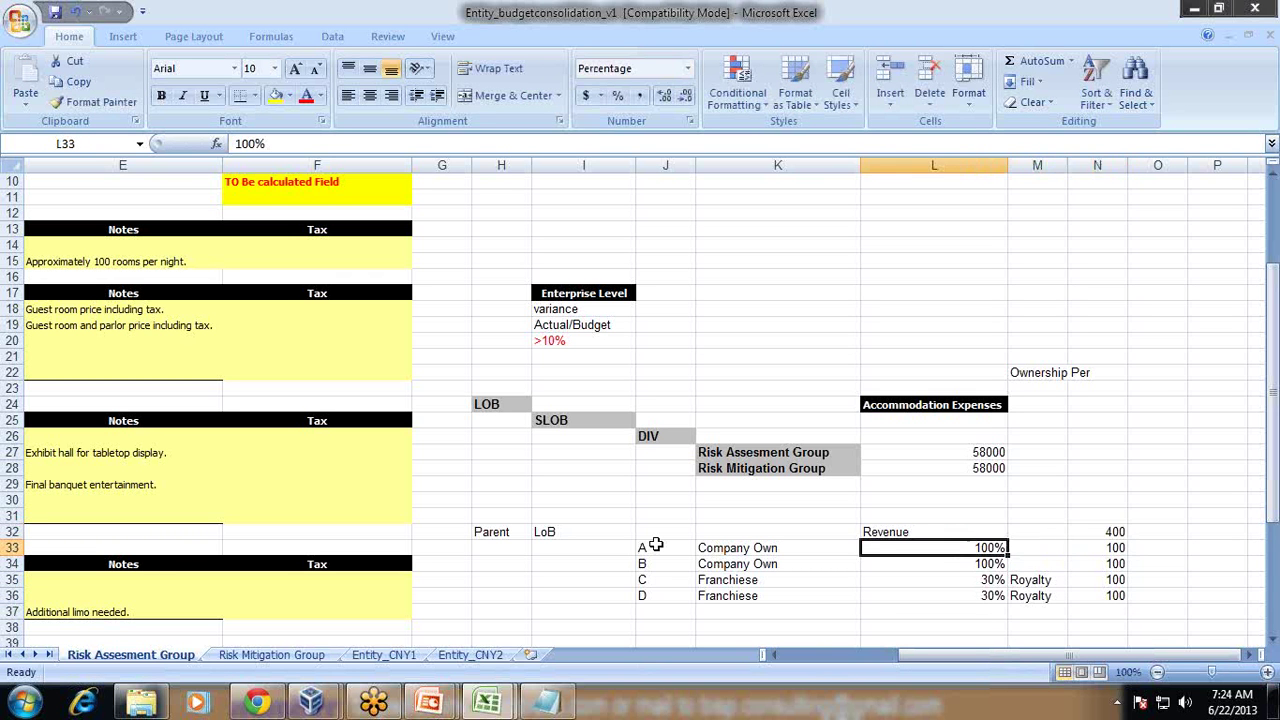
key("Right")
key("Right")
key("Down")
key("Down")
key("Down")
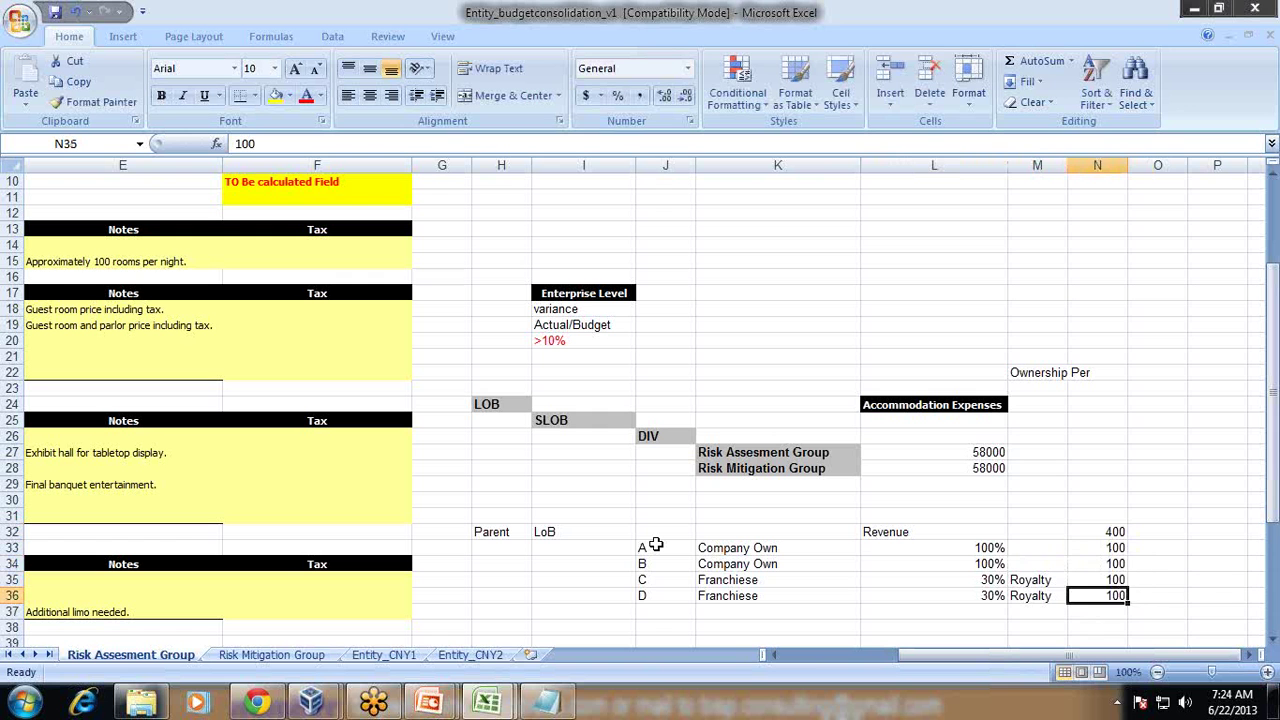
key("Up")
key("Up")
key("Right")
key("Up")
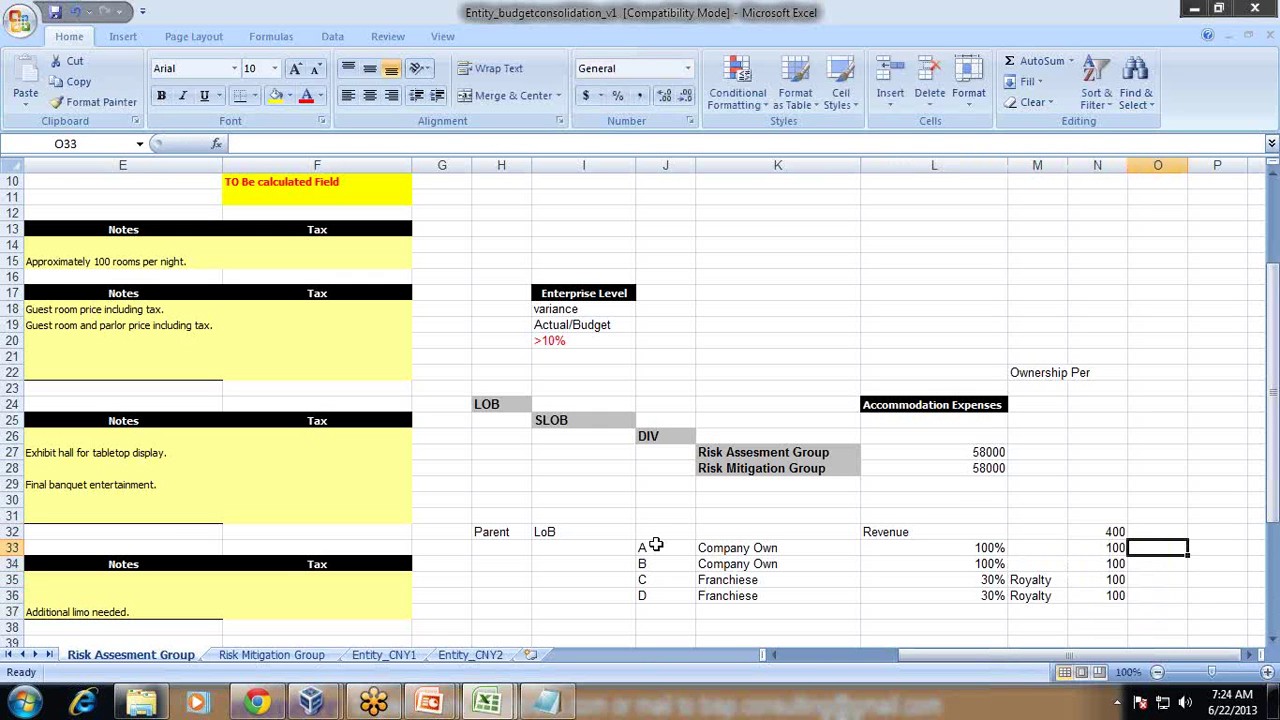
key("Down")
key("Down")
type("30")
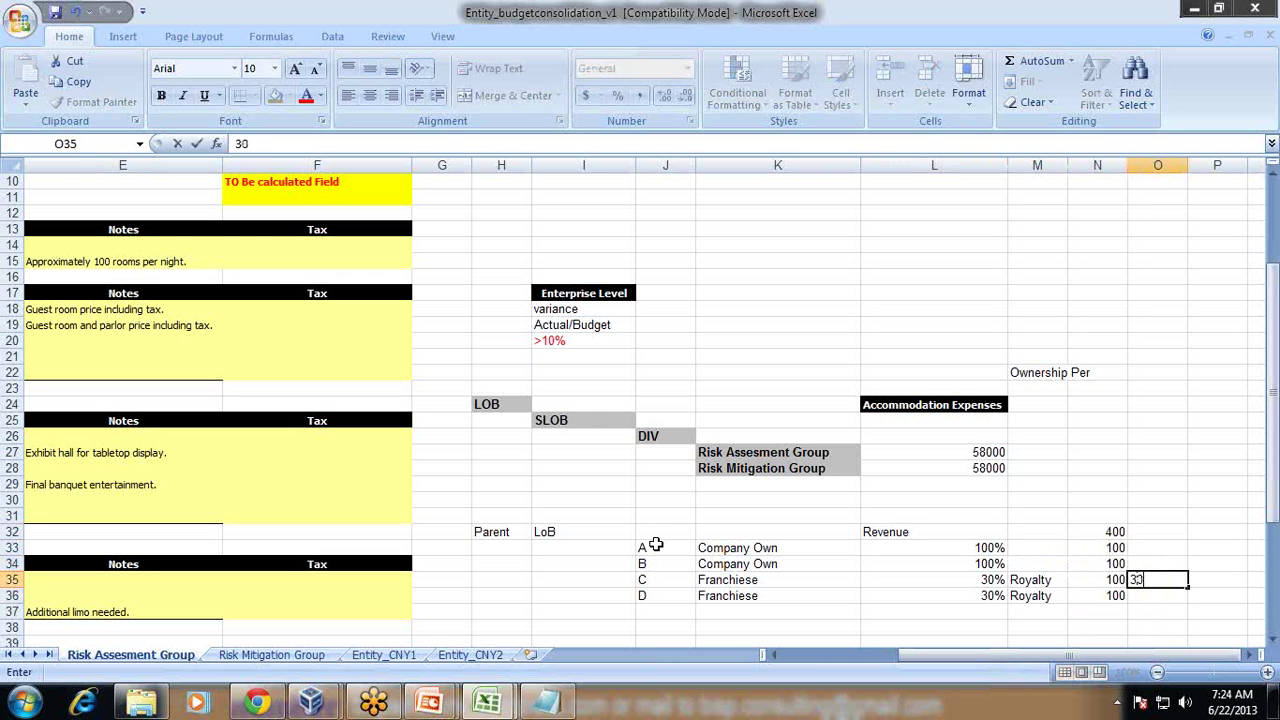
key("Return")
type("30")
key("Up")
key("Up")
key("Up")
key("Up")
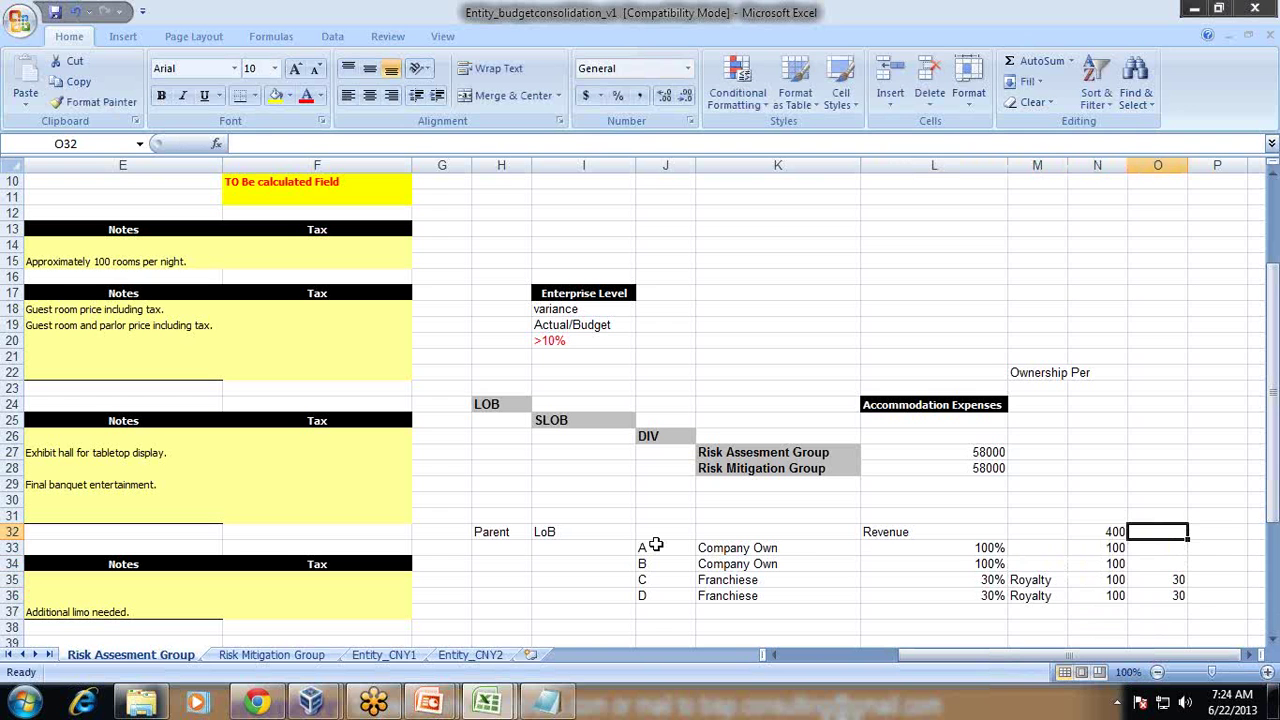
type("260")
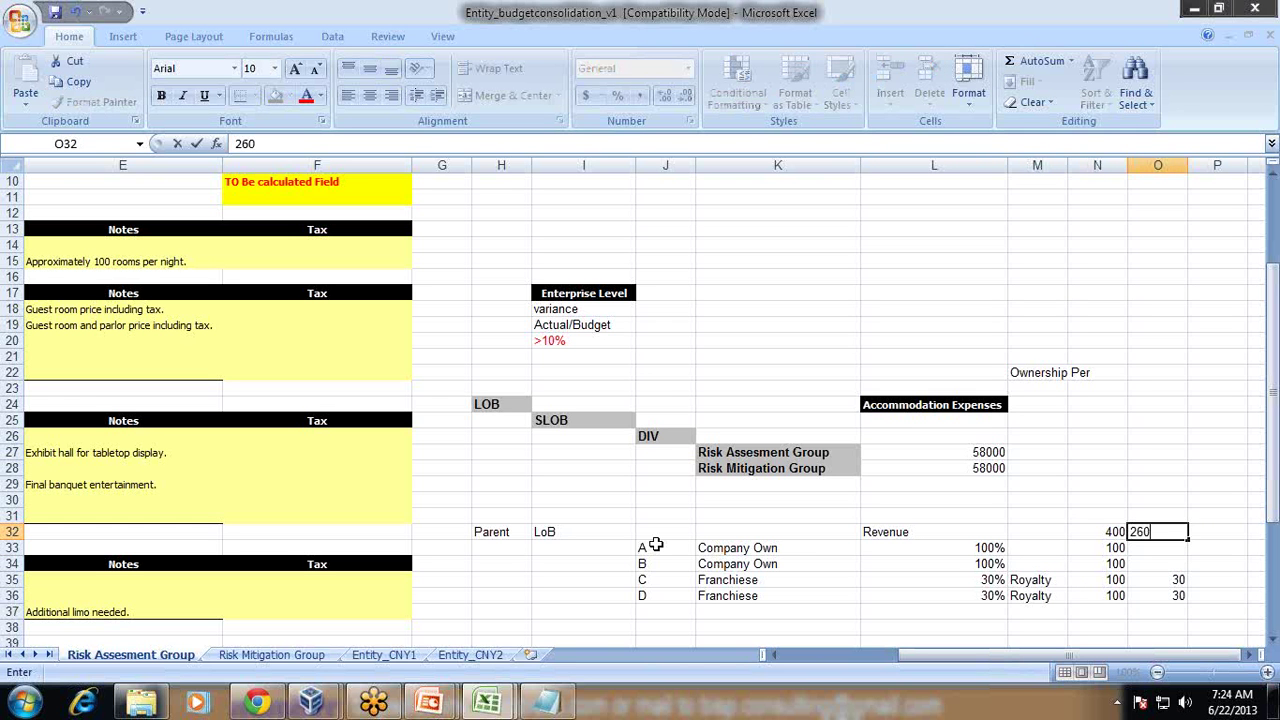
key("Return")
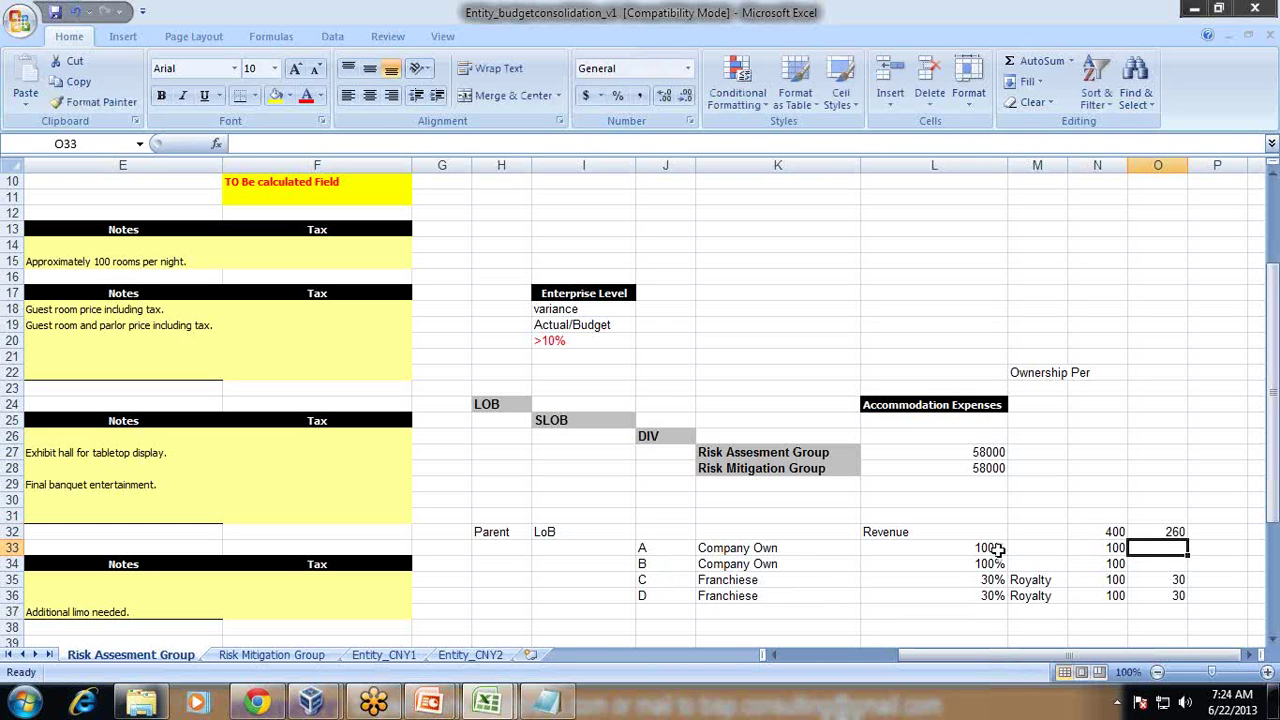
left_click(1085, 533)
left_click(1172, 533)
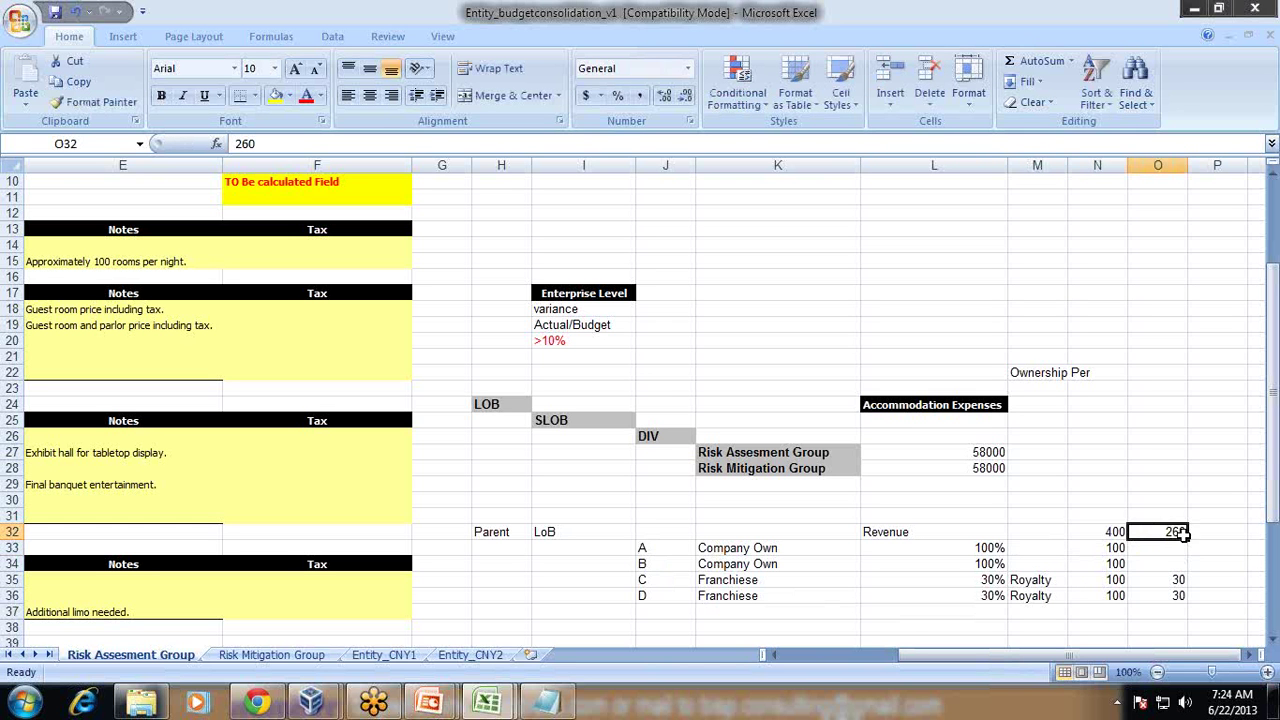
left_click_drag(1156, 587, 1152, 596)
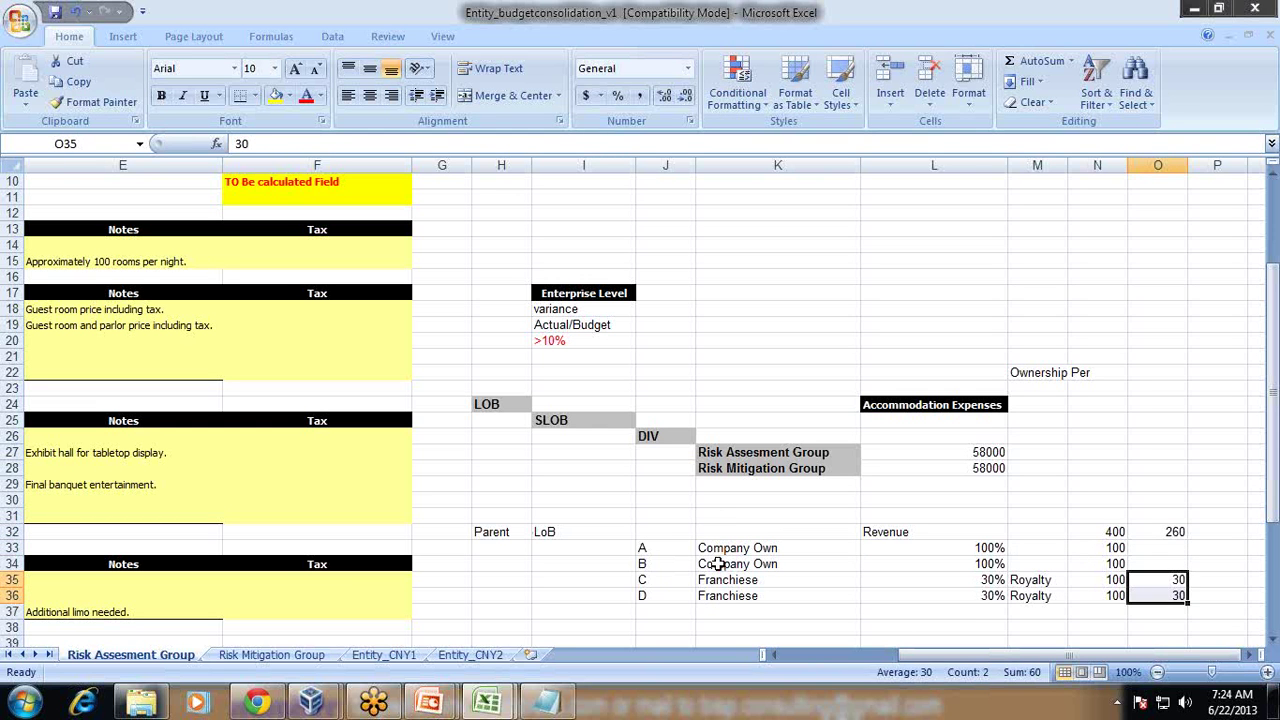
left_click_drag(718, 550, 703, 585)
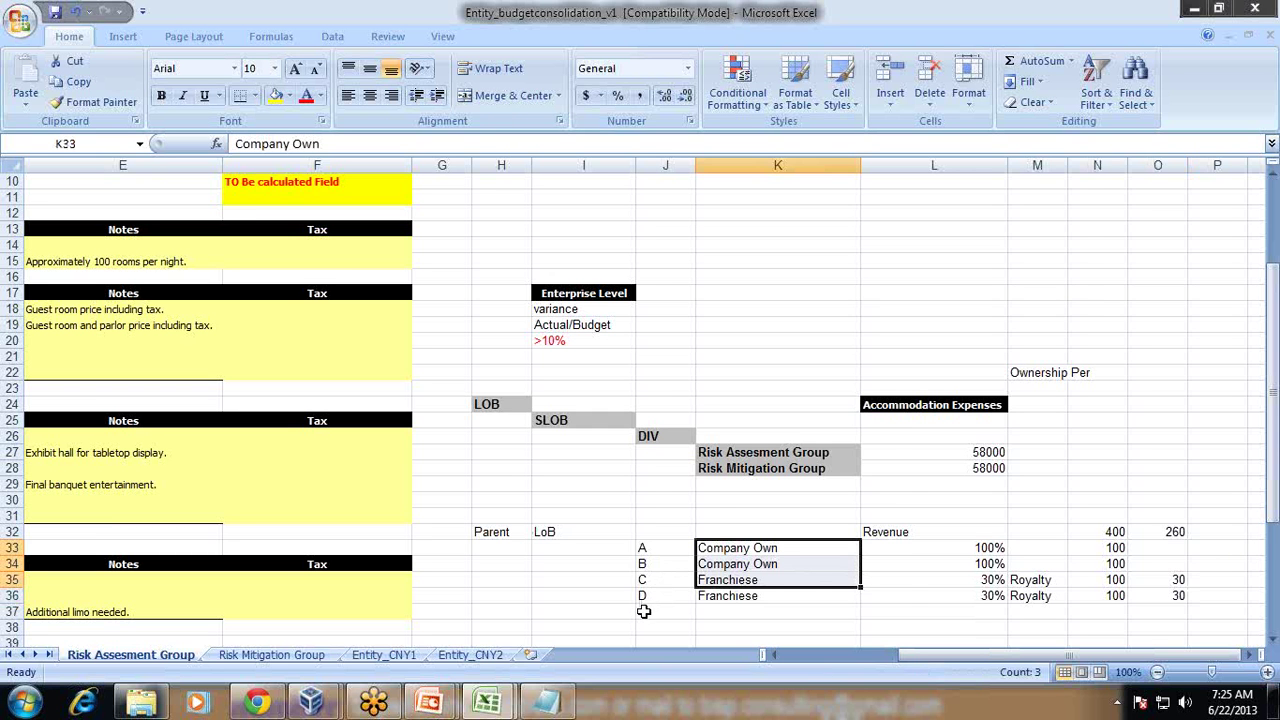
scroll(643, 608, "down", 1)
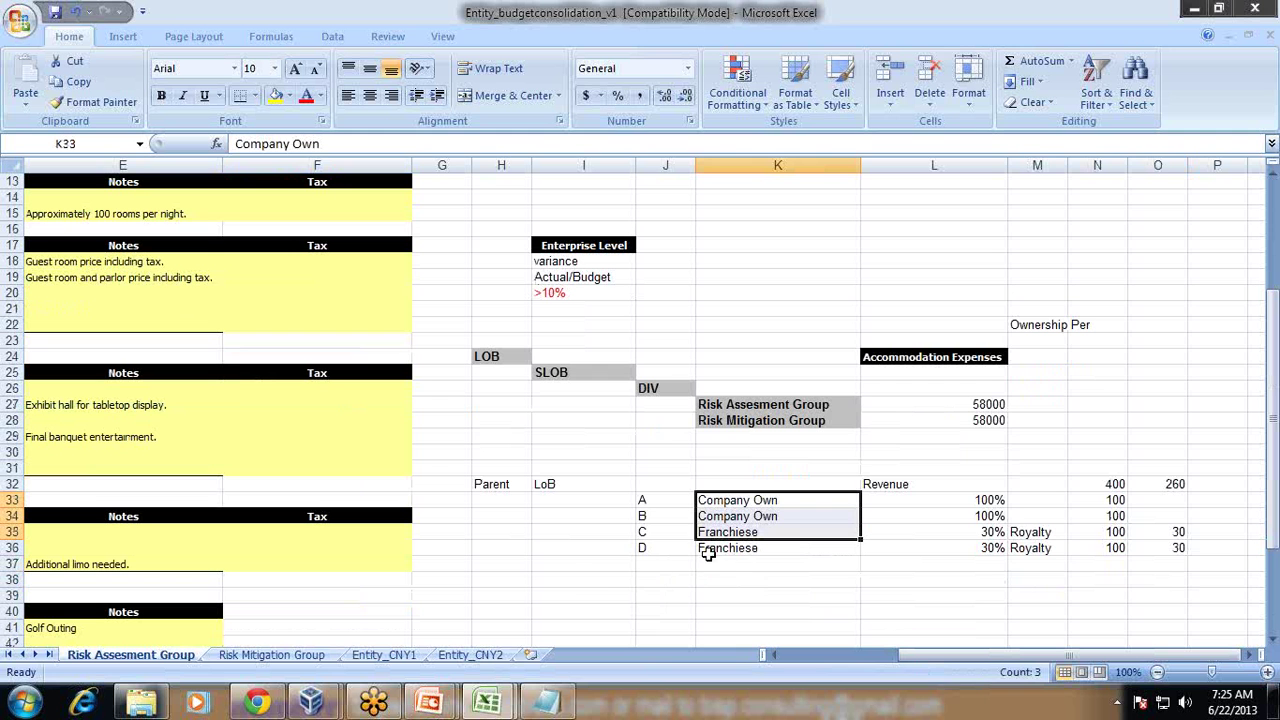
left_click(672, 499)
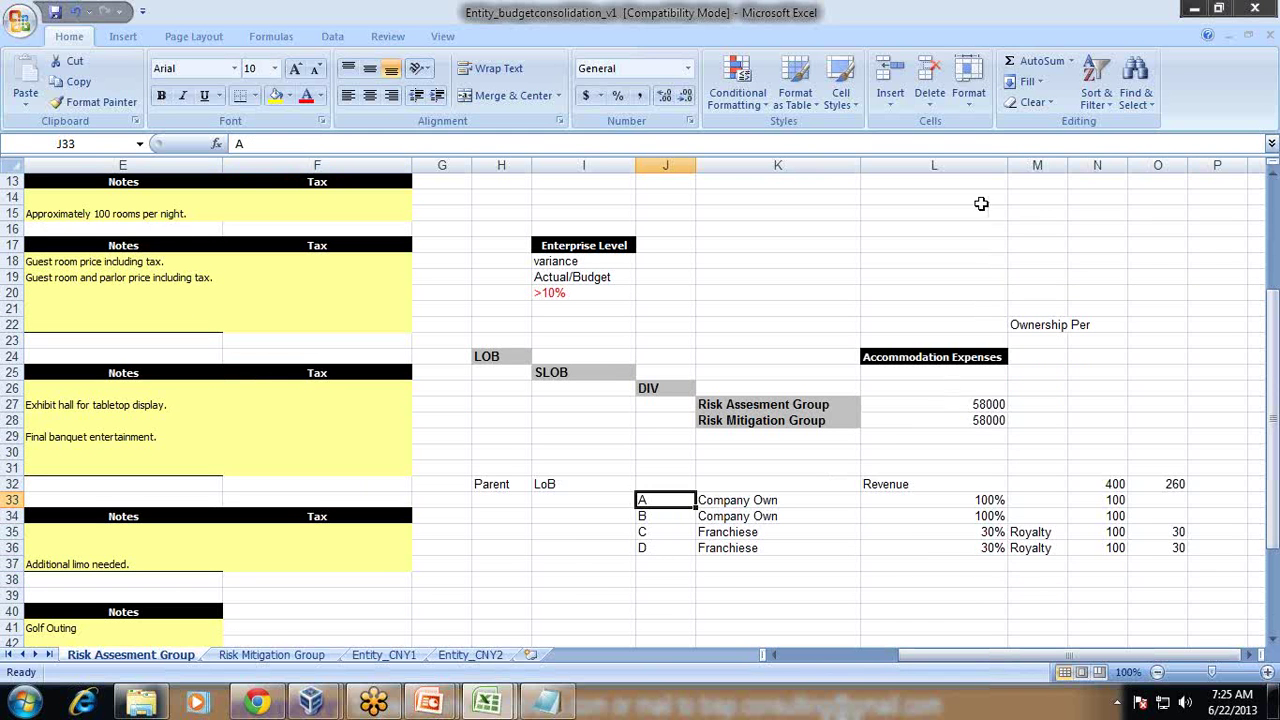
Step: Insert a blank column at L and make it narrower
right_click(937, 165)
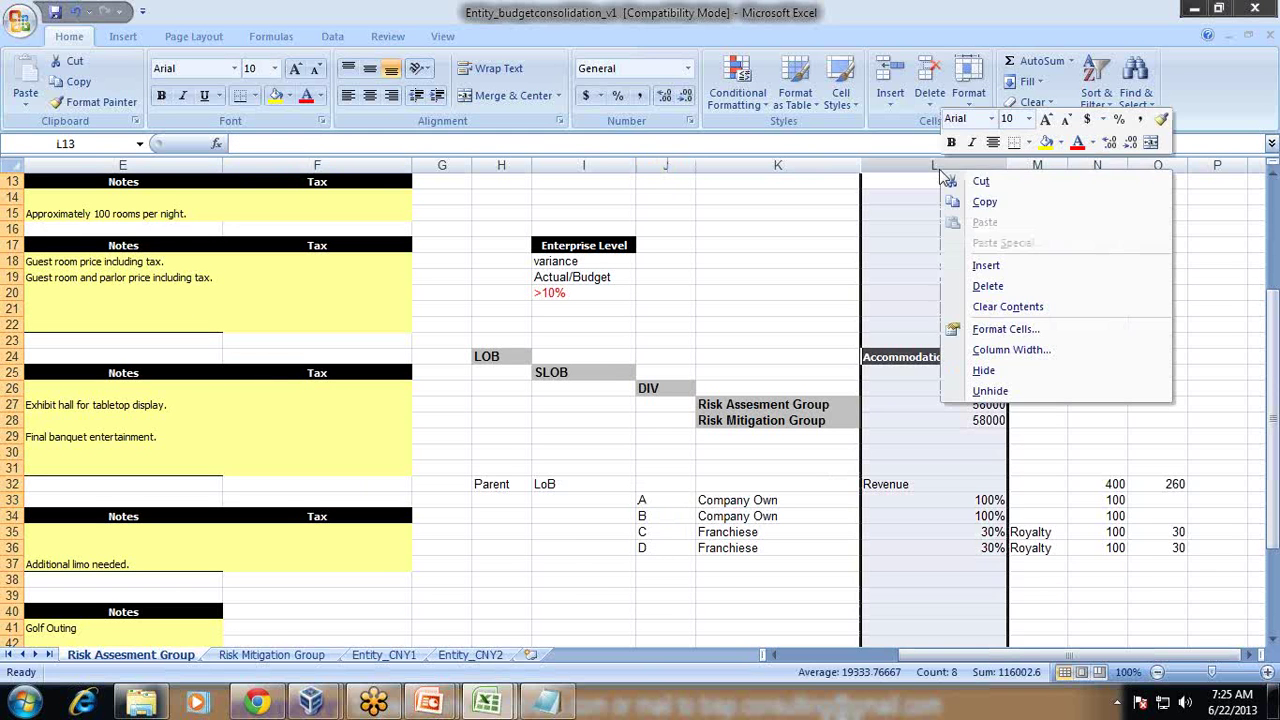
left_click(995, 268)
left_click(906, 473)
left_click_drag(1024, 165, 974, 165)
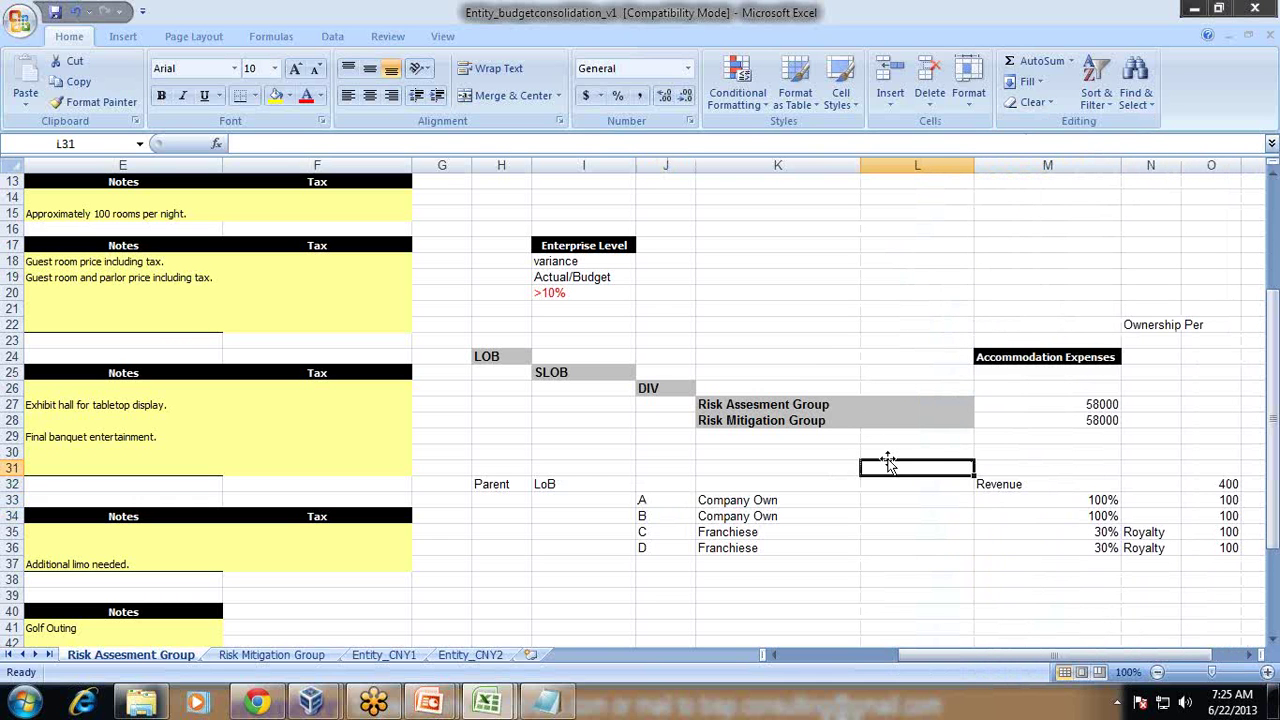
Step: Label the new column Jan in L31 and Active/InActive in L32
type("Jn")
type("n")
key("Return")
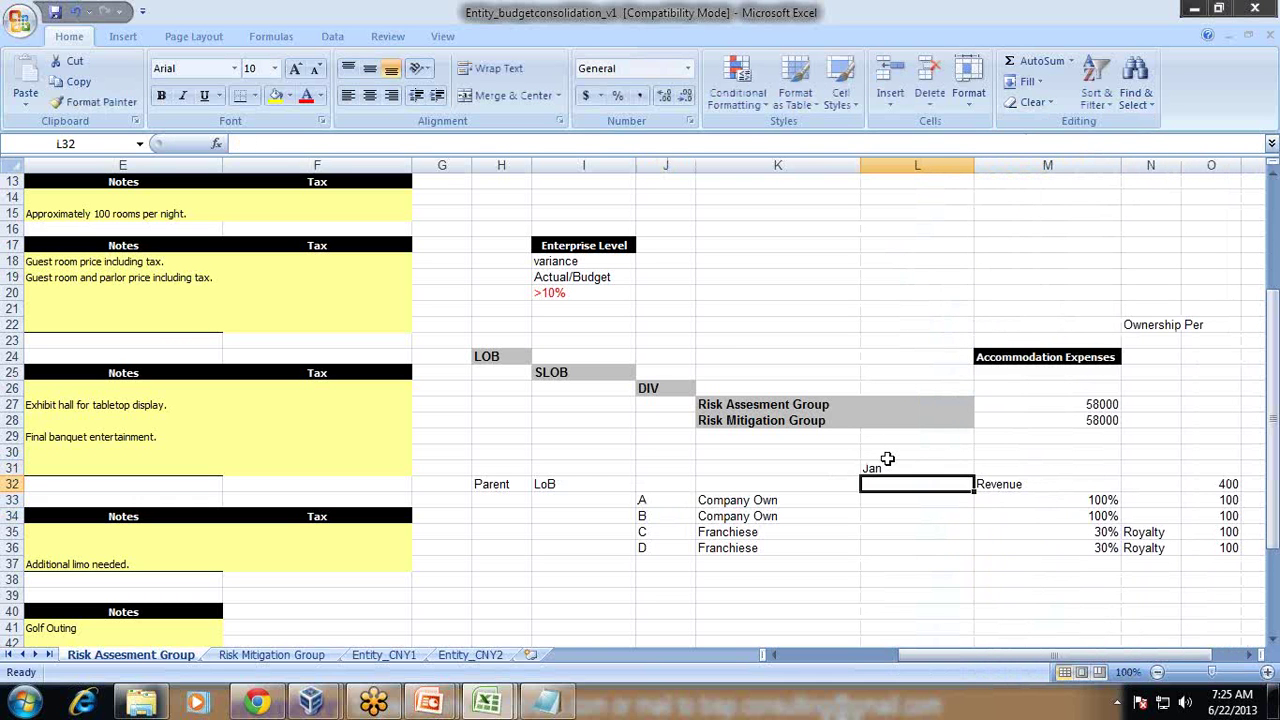
key("Return")
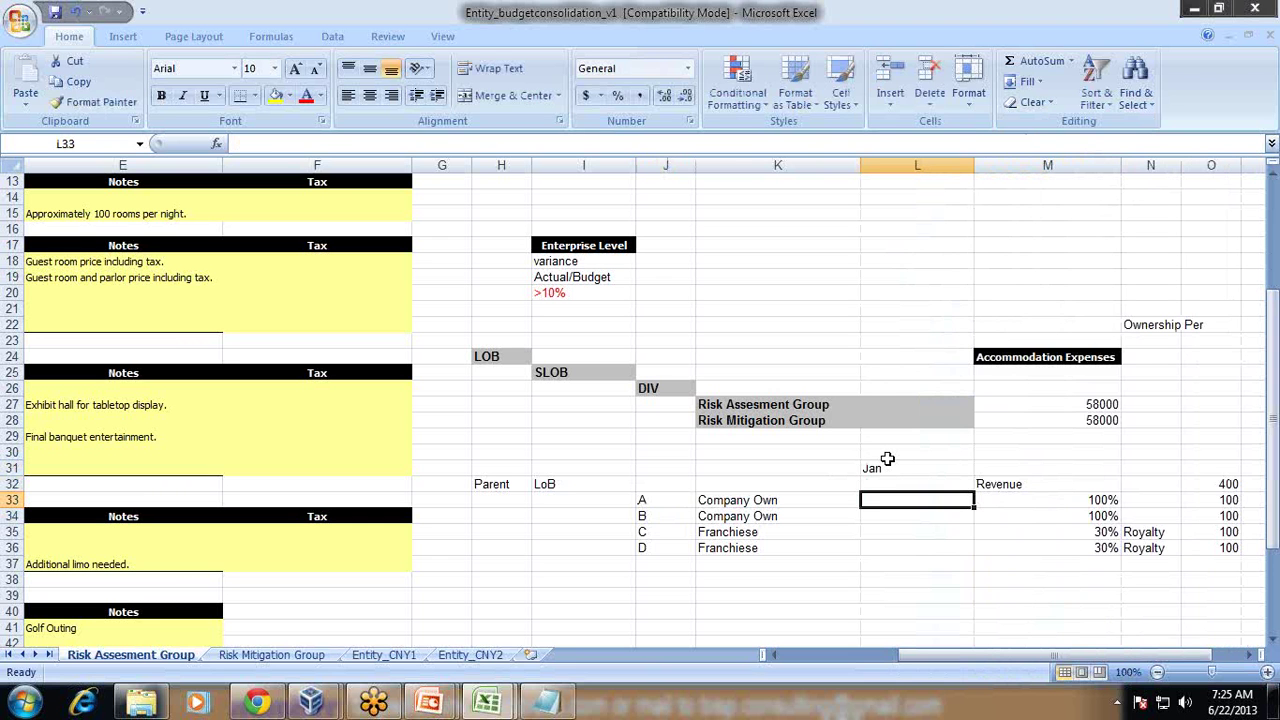
key("Up")
type("Ac")
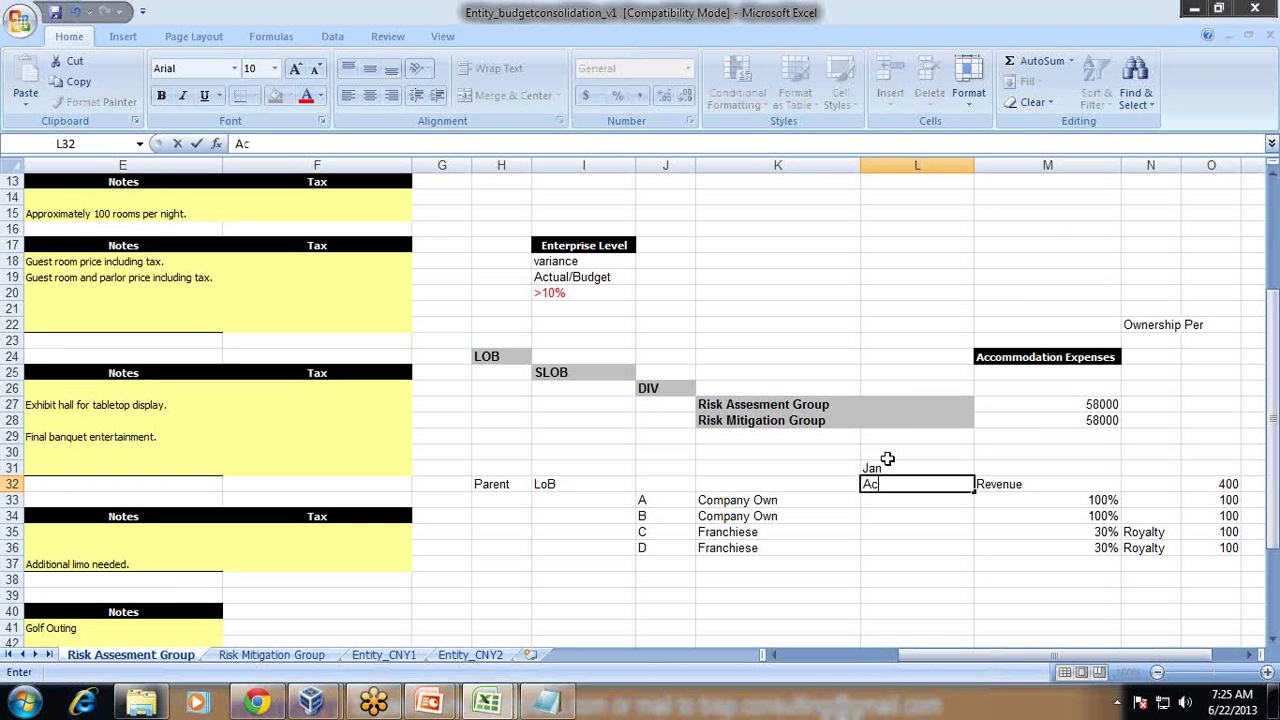
type("tive/InActive")
key("Return")
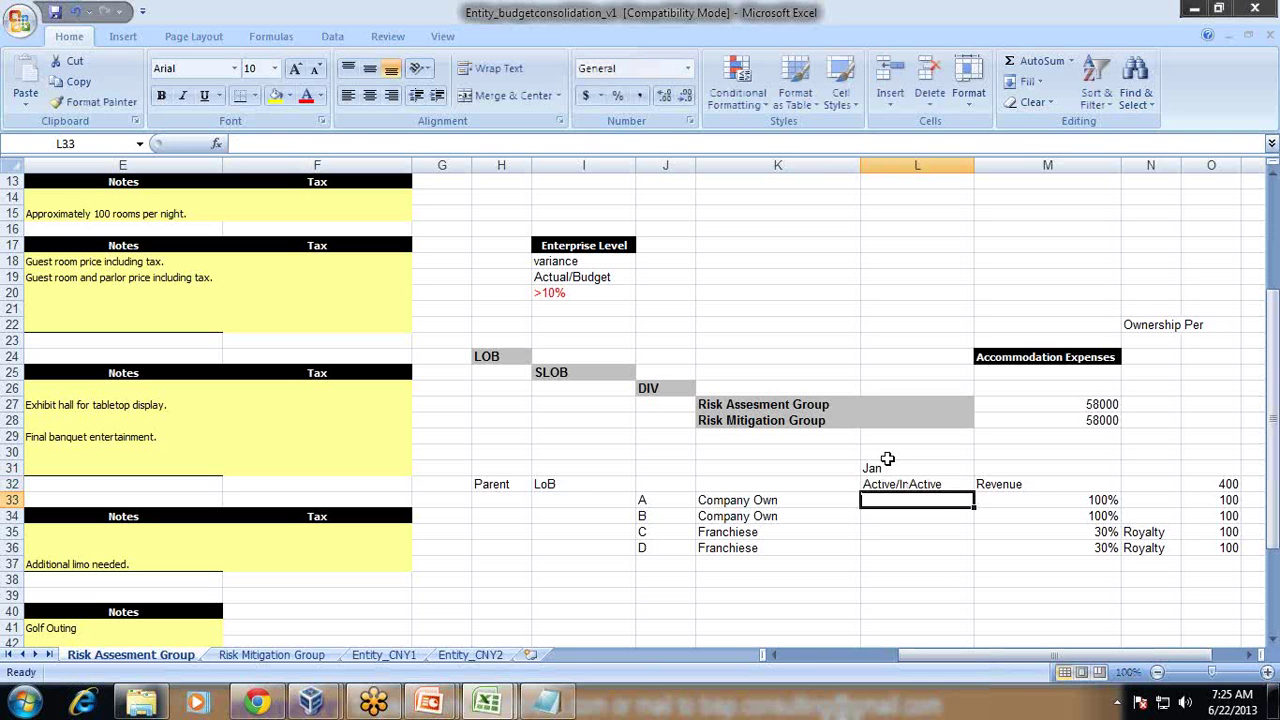
Step: Mark rows A and B as Active
type("A")
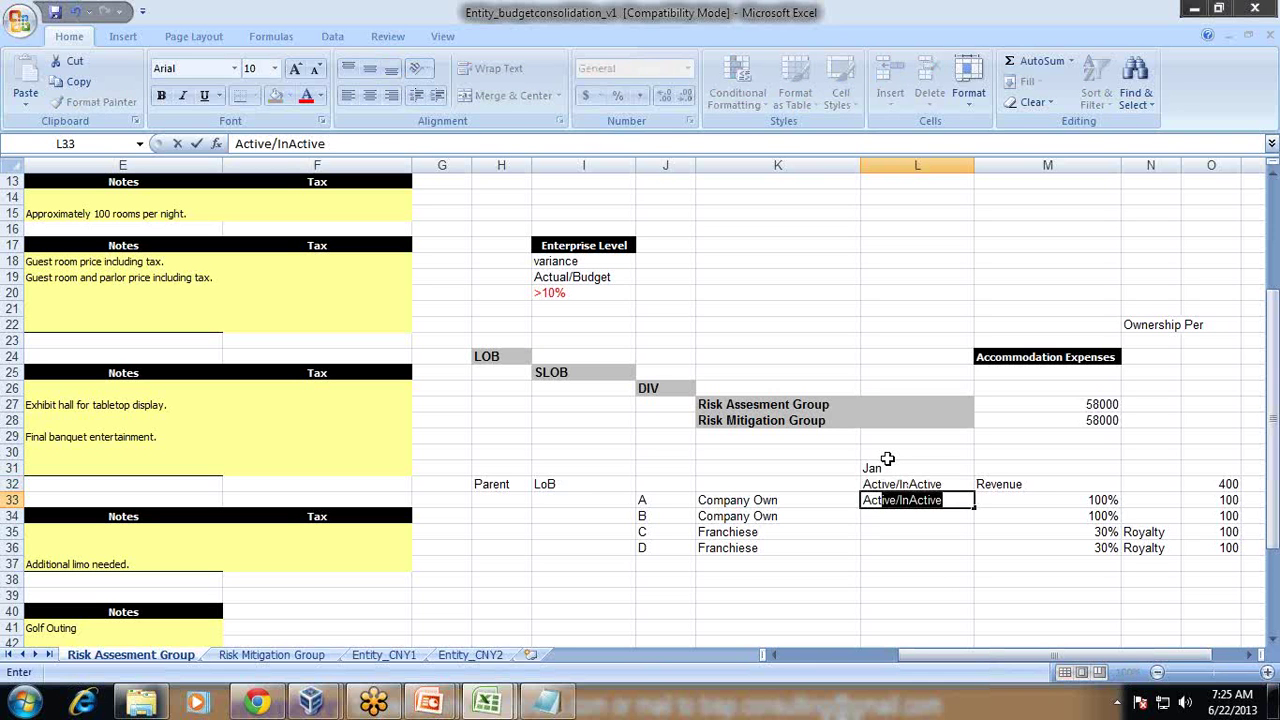
type("ctive")
key("Delete")
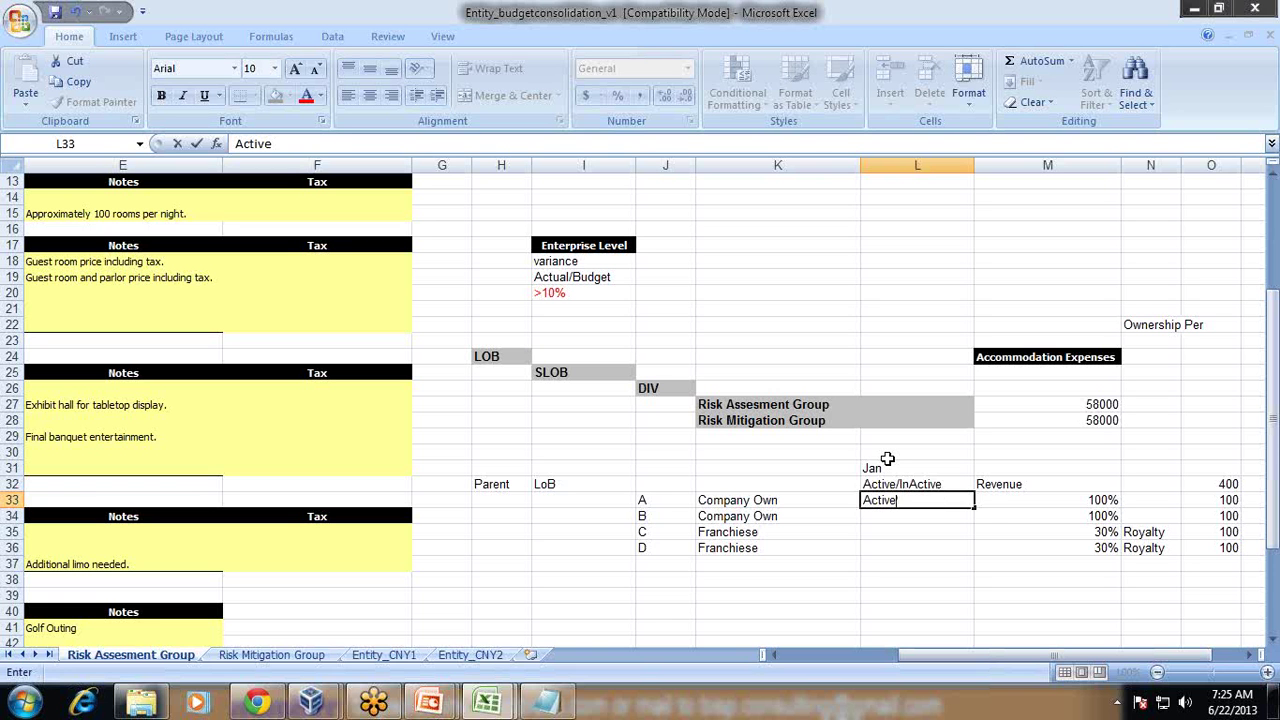
key("ctrl+Return")
key("ctrl+c")
key("Down")
key("Down")
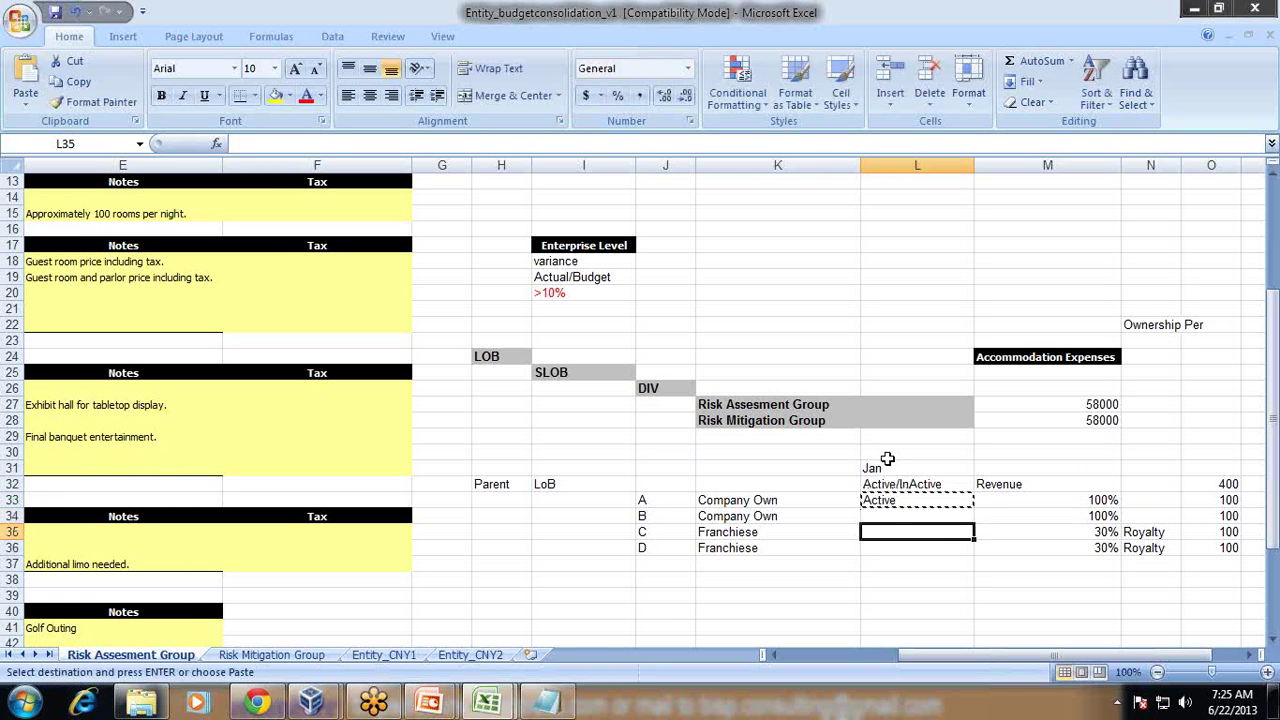
key("Up")
key("ctrl+v")
Step: Mark rows C and D as InActive
key("Down")
type("InActive")
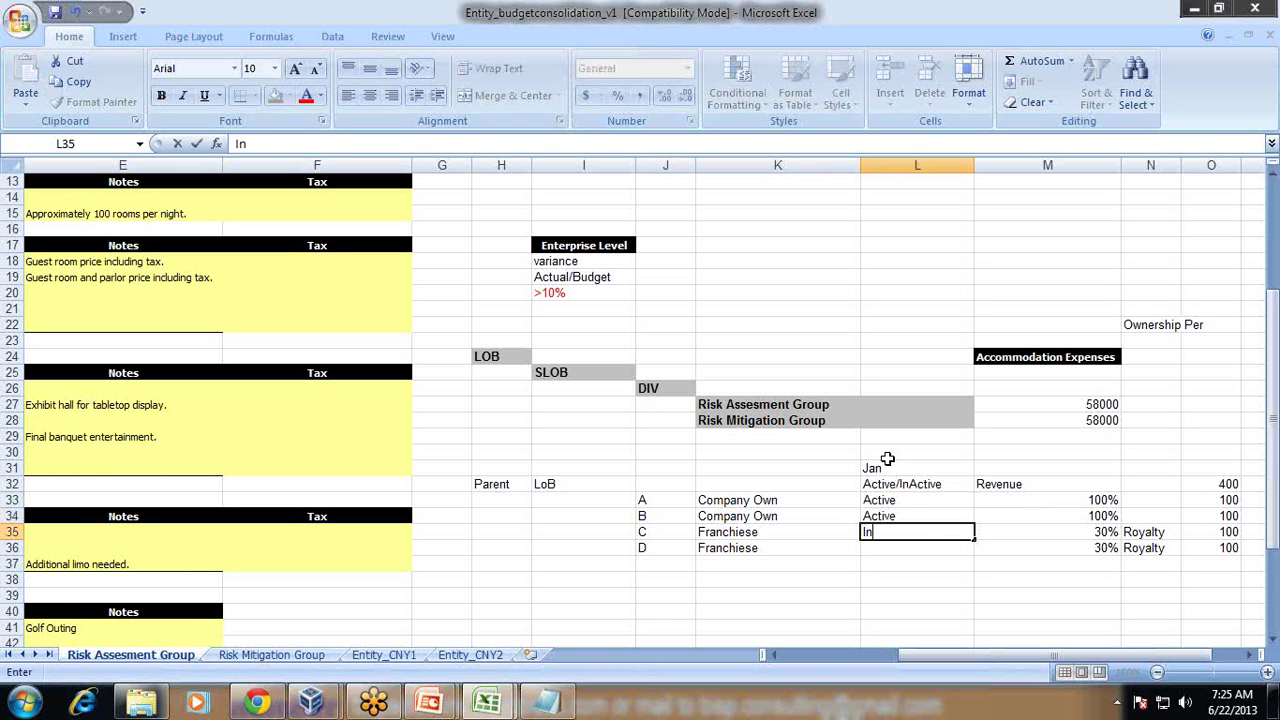
key("Return")
key("Up")
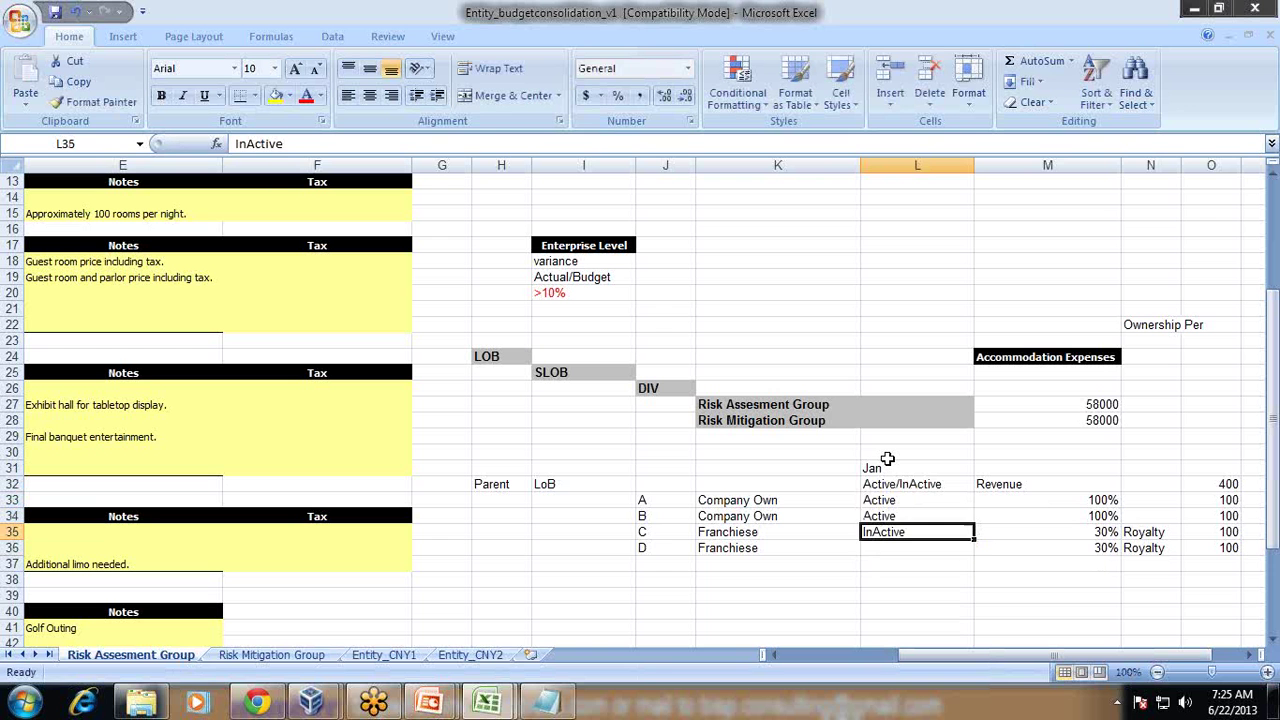
key("ctrl+c")
key("Down")
key("ctrl+v")
key("Up")
key("Up")
Step: Change the 30% for rows C and D to 100%
key("Up")
key("Right")
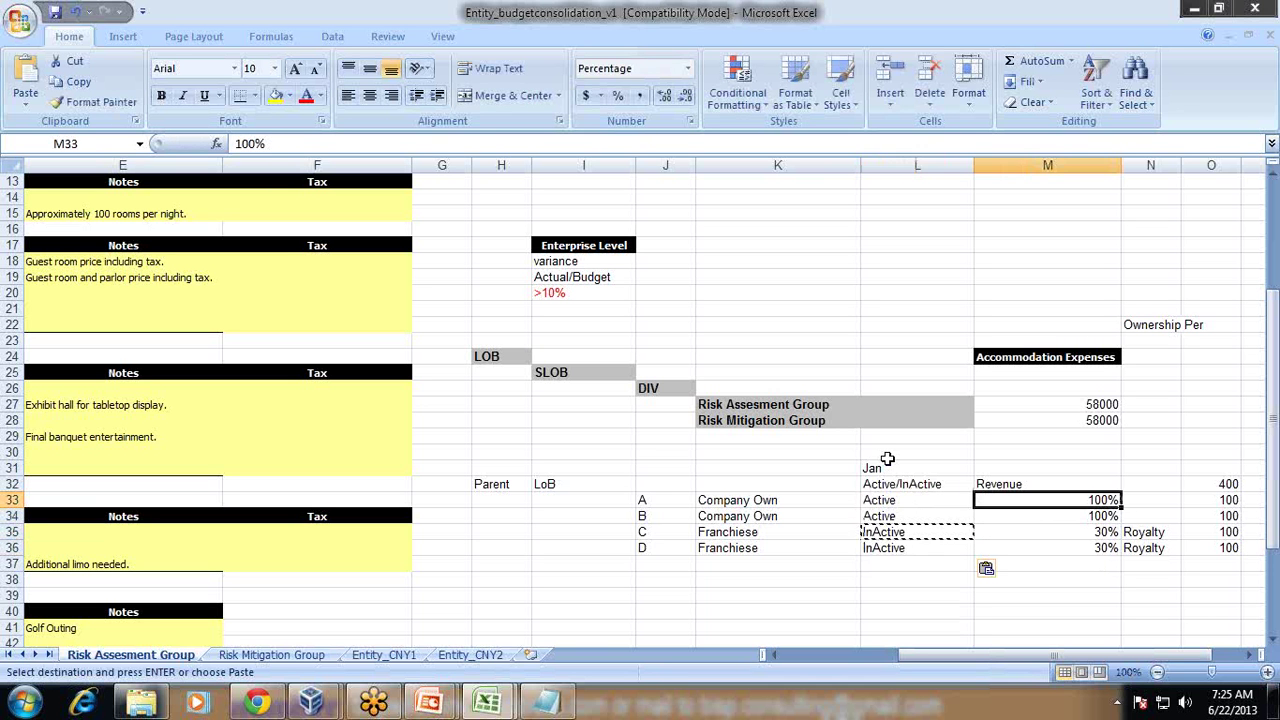
key("Up")
key("Down")
key("Left")
key("Right")
key("Right")
key("Left")
key("Escape")
key("Down")
key("Down")
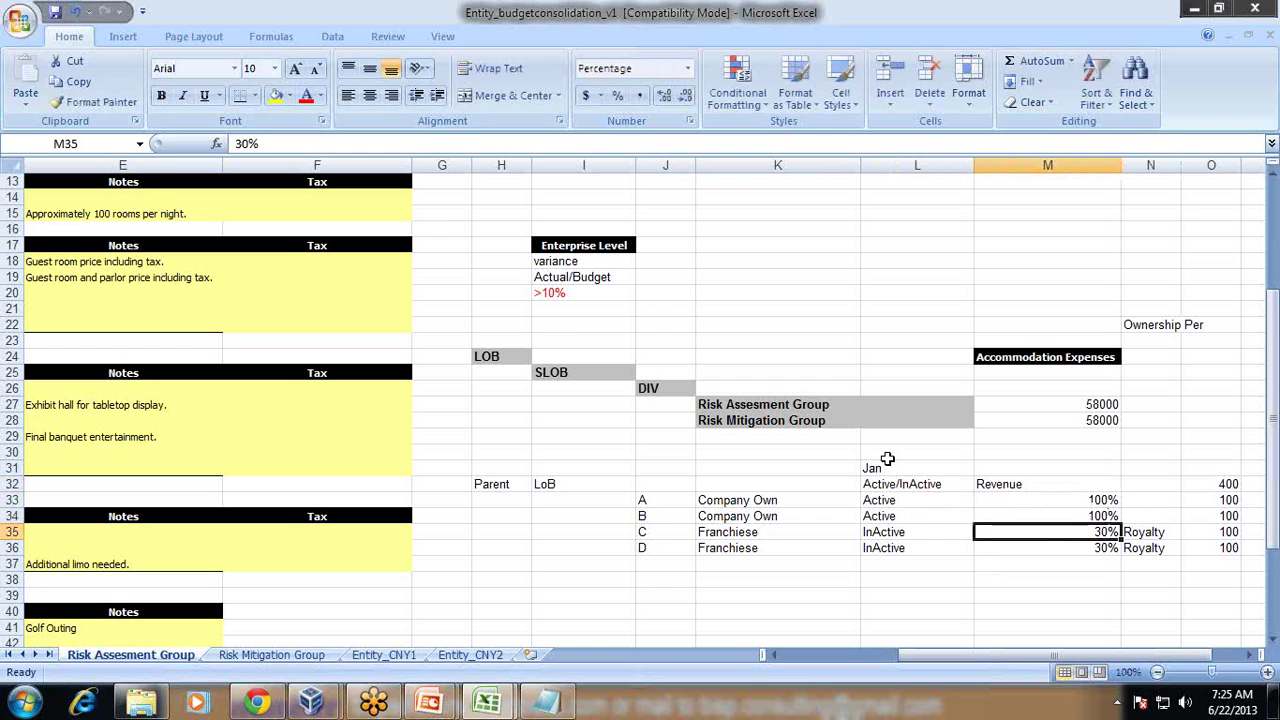
type("100")
key("Return")
type("100")
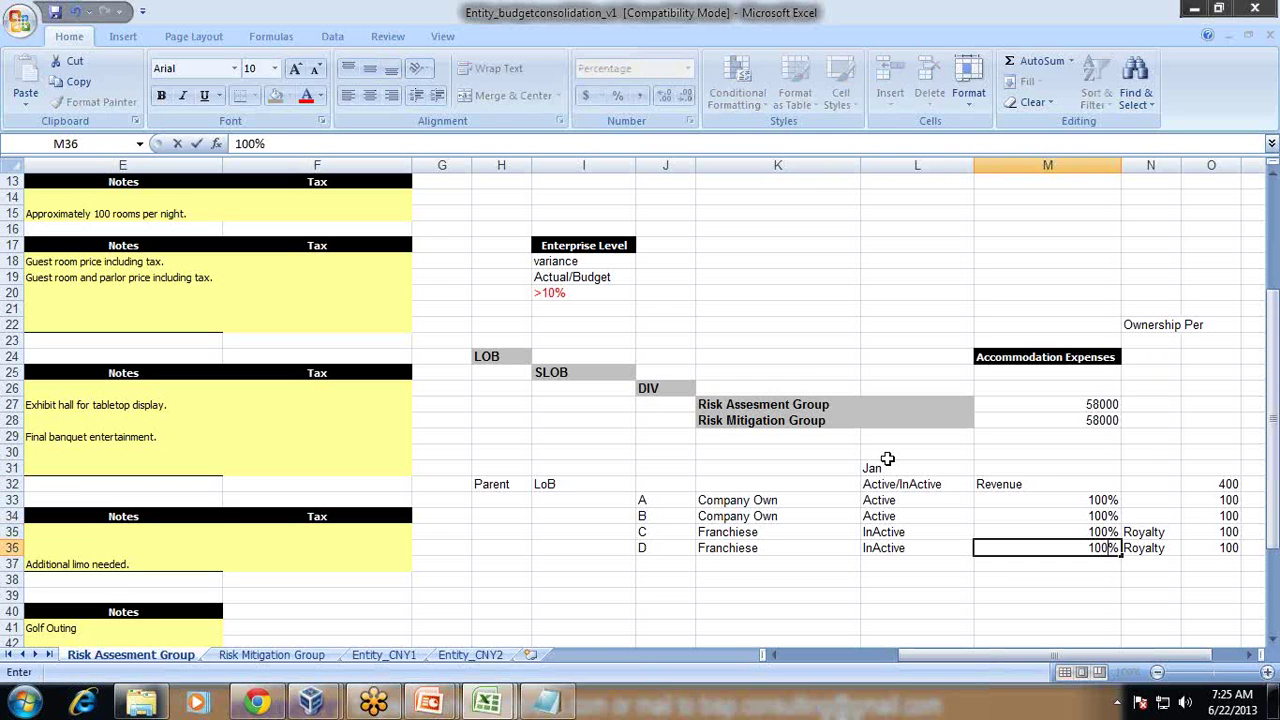
key("Return")
Step: Replace the Revenue heading in M32 with 200
key("Up")
key("Up")
key("Up")
key("Up")
key("Up")
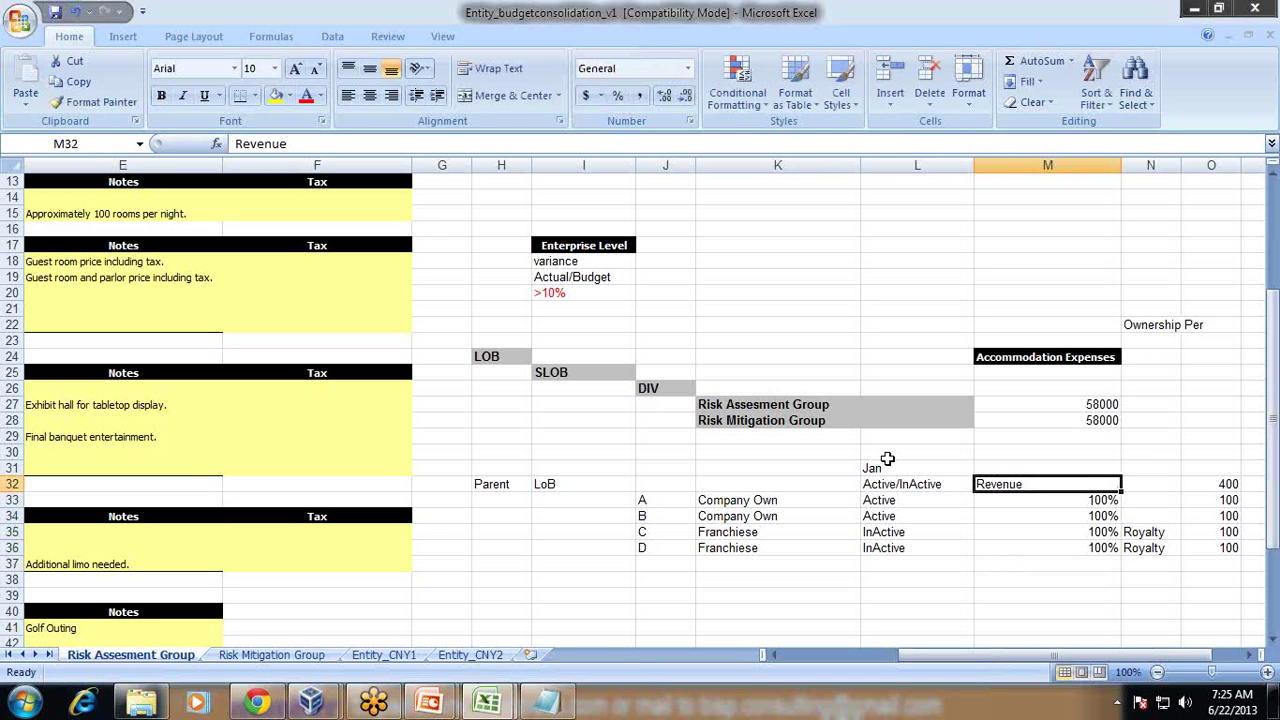
key("Right")
key("Left")
type("200")
key("Return")
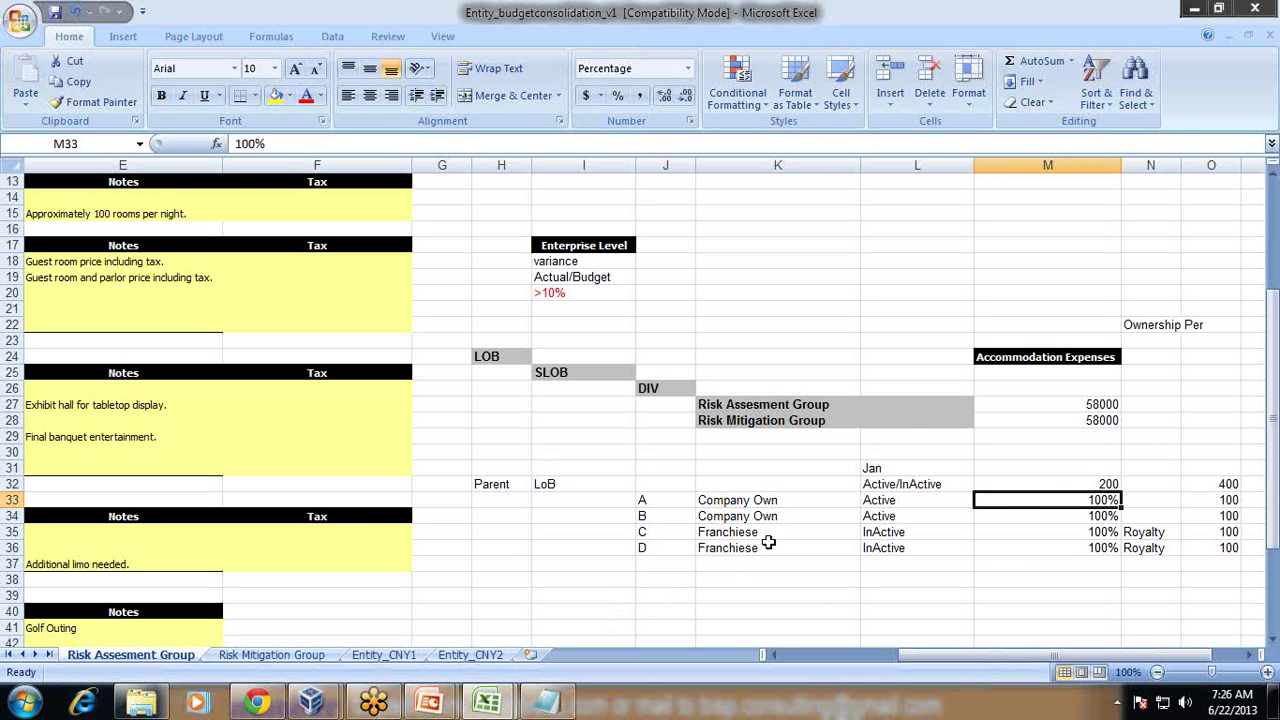
Step: Advance two slides to Financial Close Process and underline its title in red
mouse_move(430, 702)
left_click(530, 585)
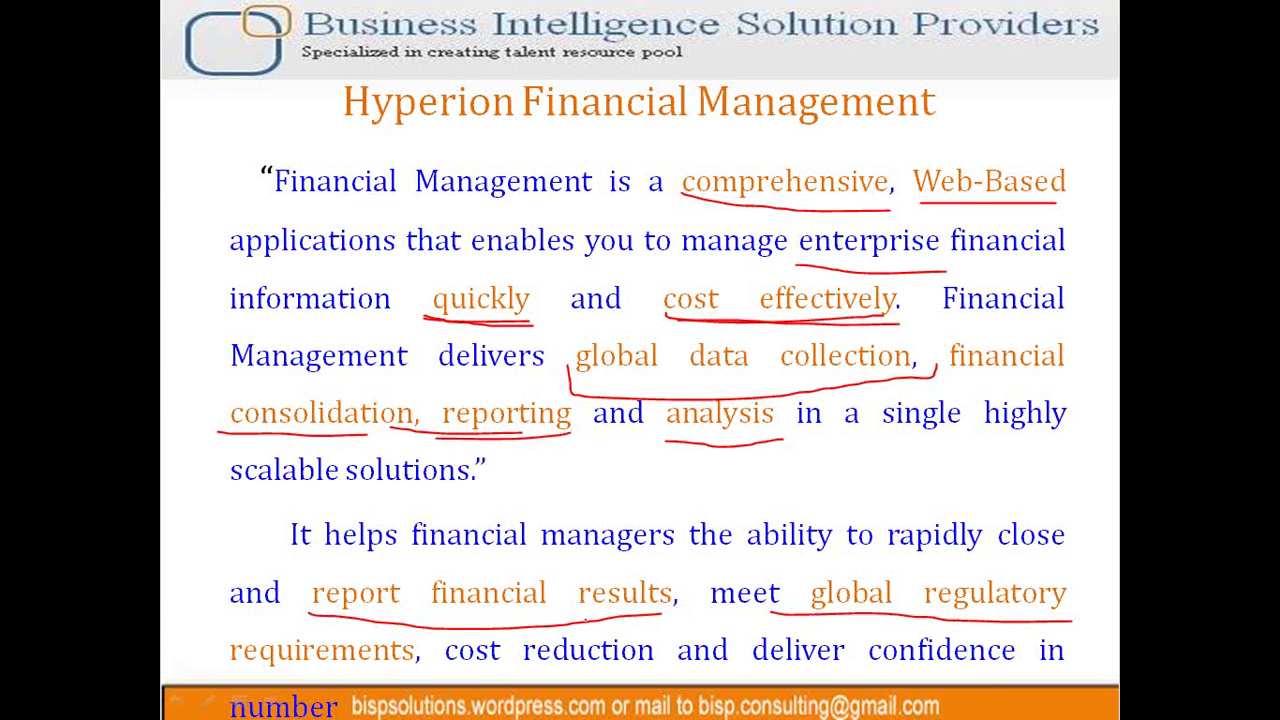
key("Right")
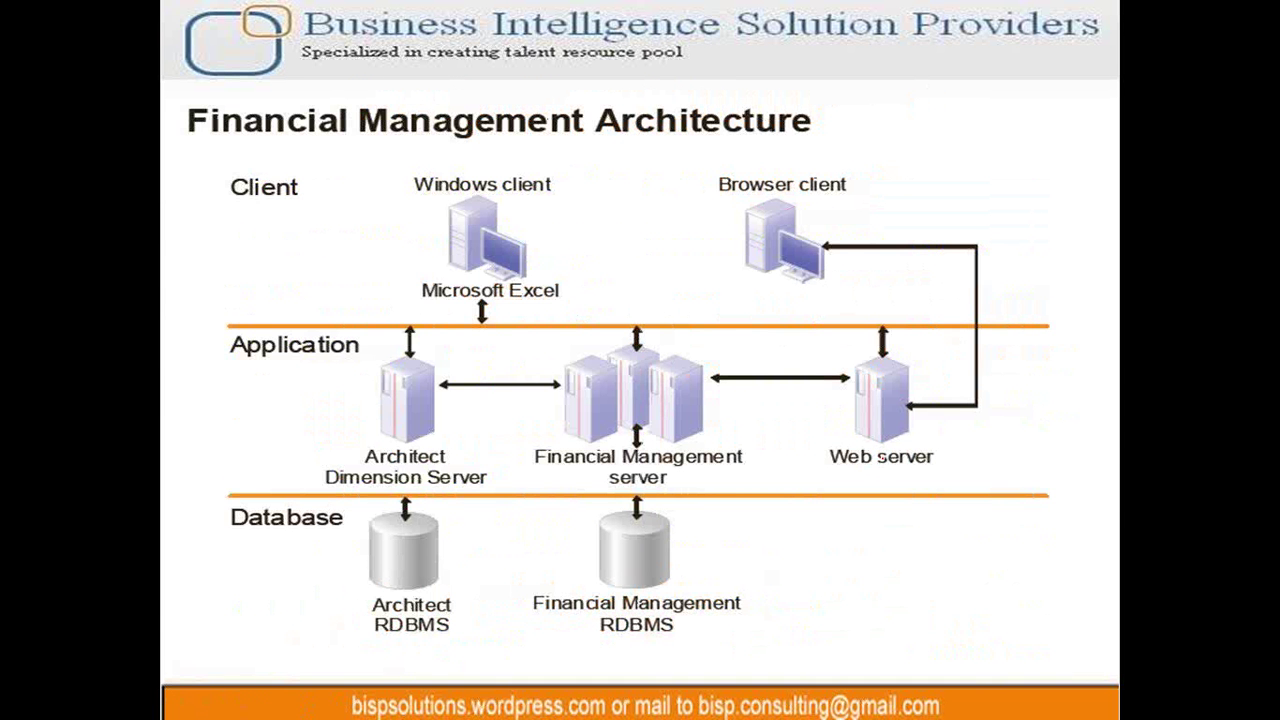
key("Right")
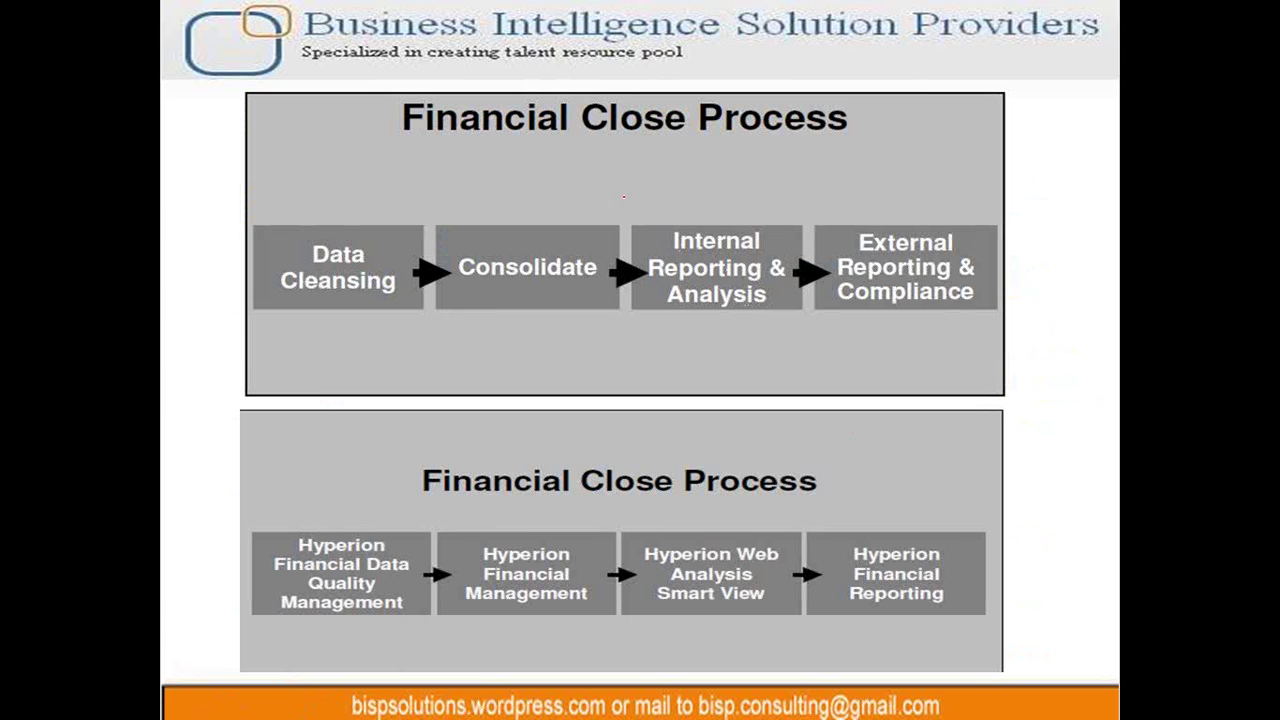
left_click_drag(395, 150, 901, 152)
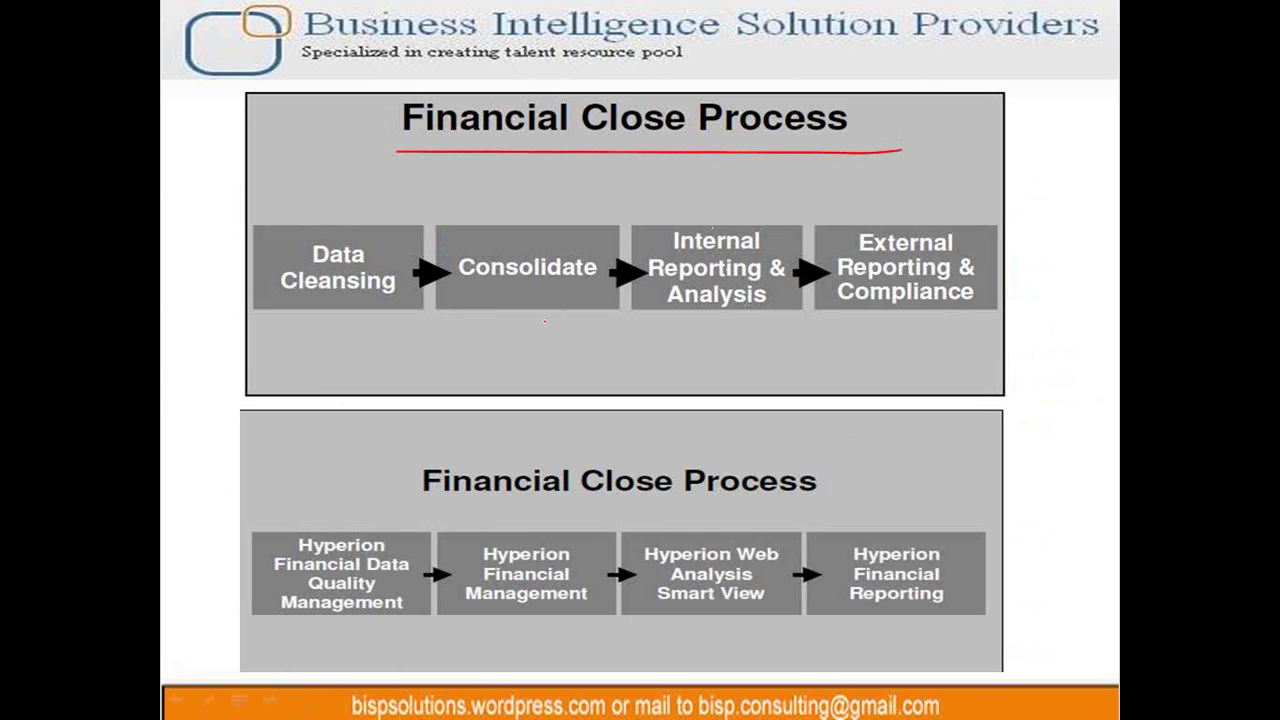
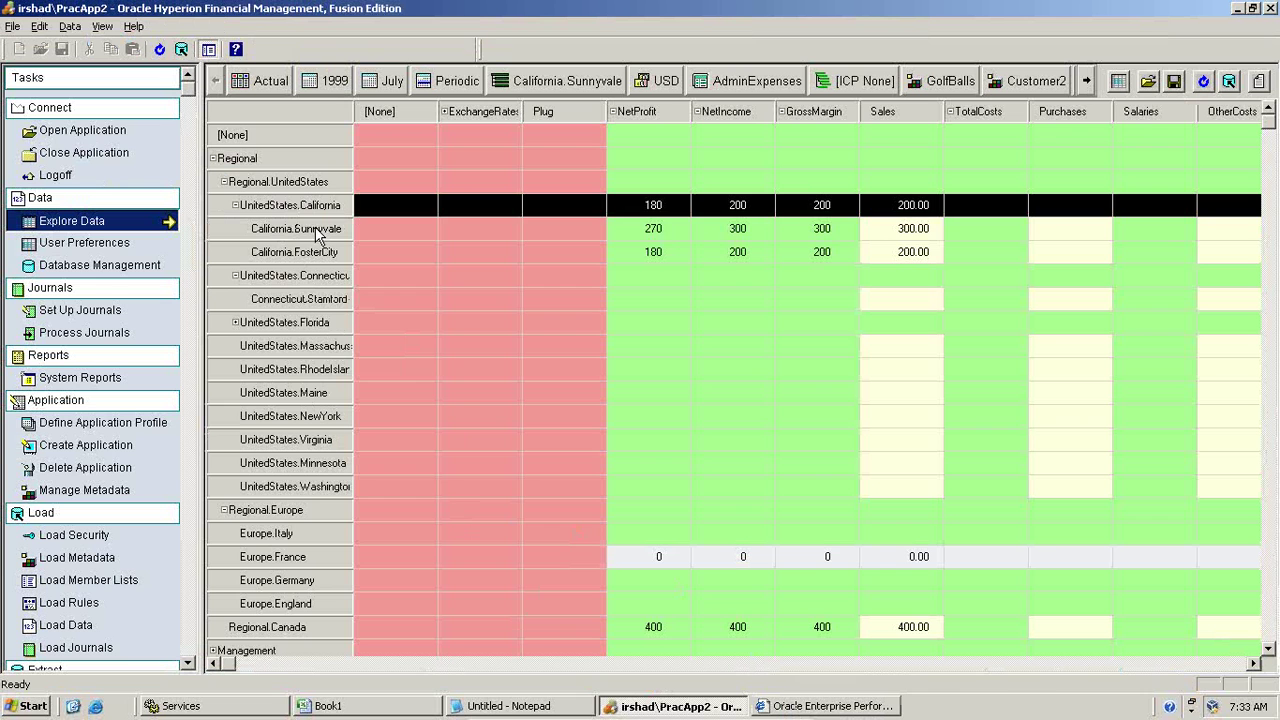
Step: Select the California.Sunnyvale row in the Actual 1999 July grid
left_click(318, 232)
Step: Switch the grid's Year point of view from 1999 to 2000 and widen the entity column
left_click(320, 254)
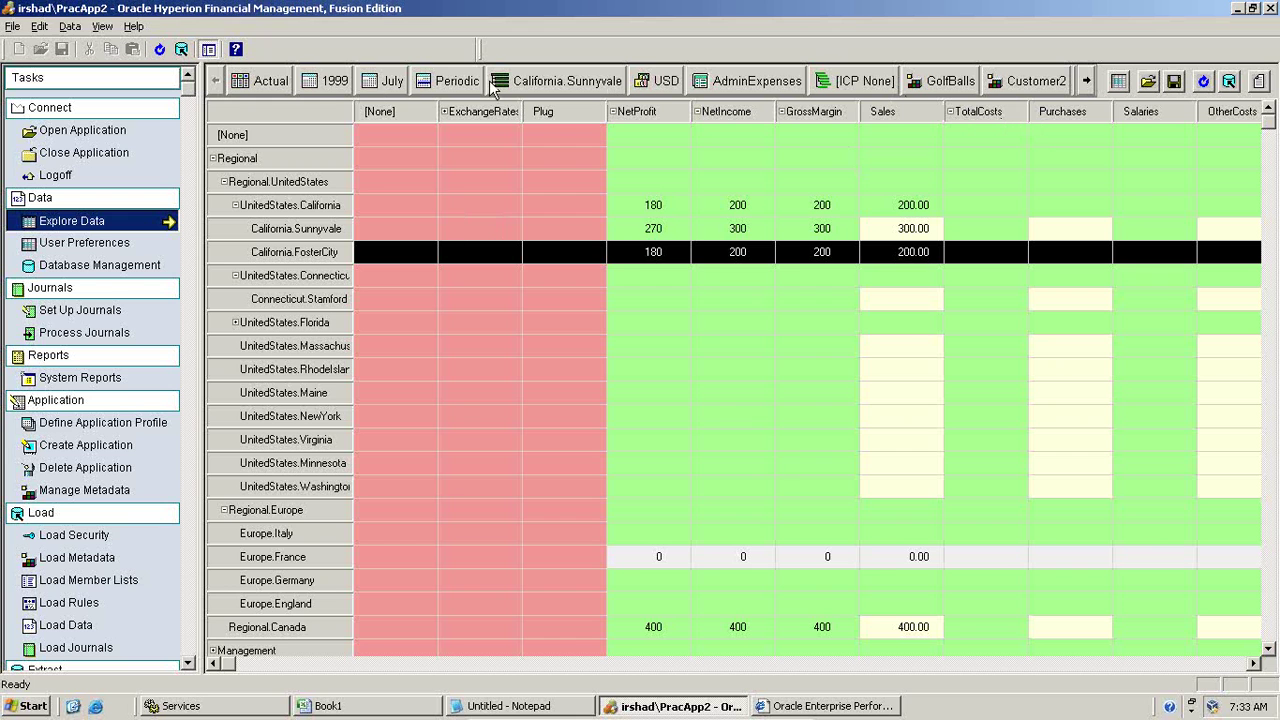
left_click(333, 82)
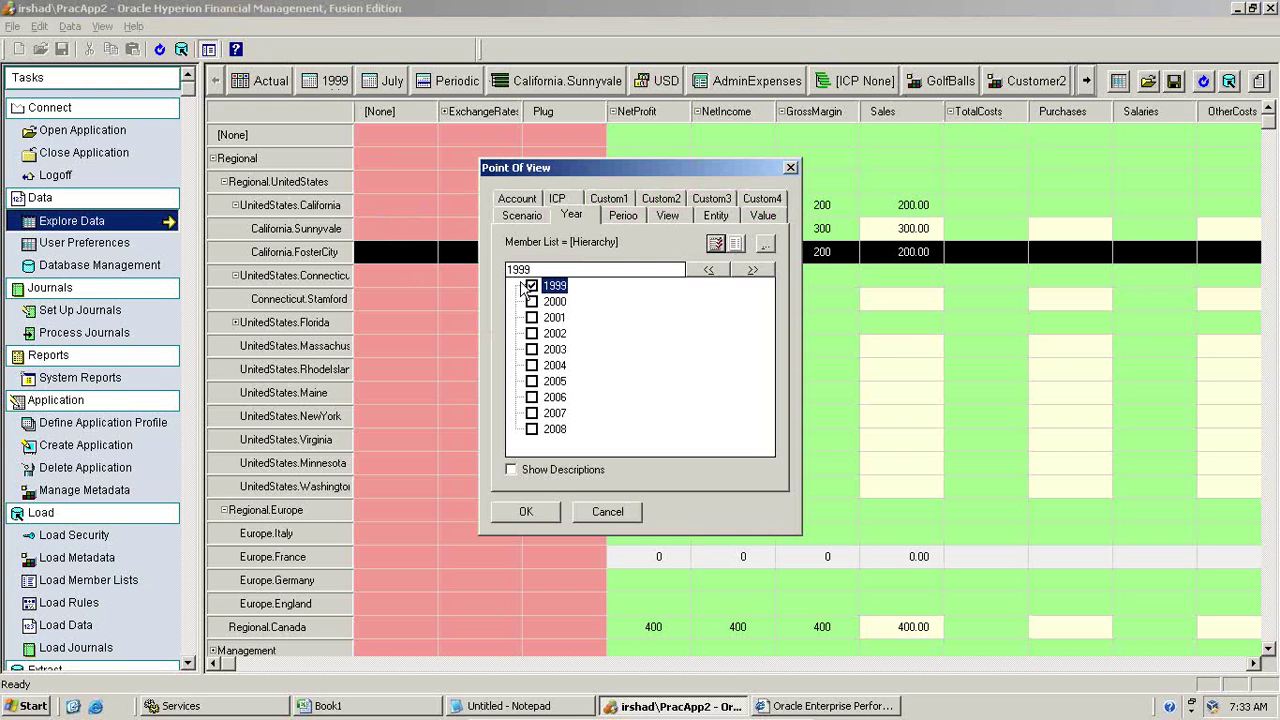
left_click(531, 301)
left_click(529, 512)
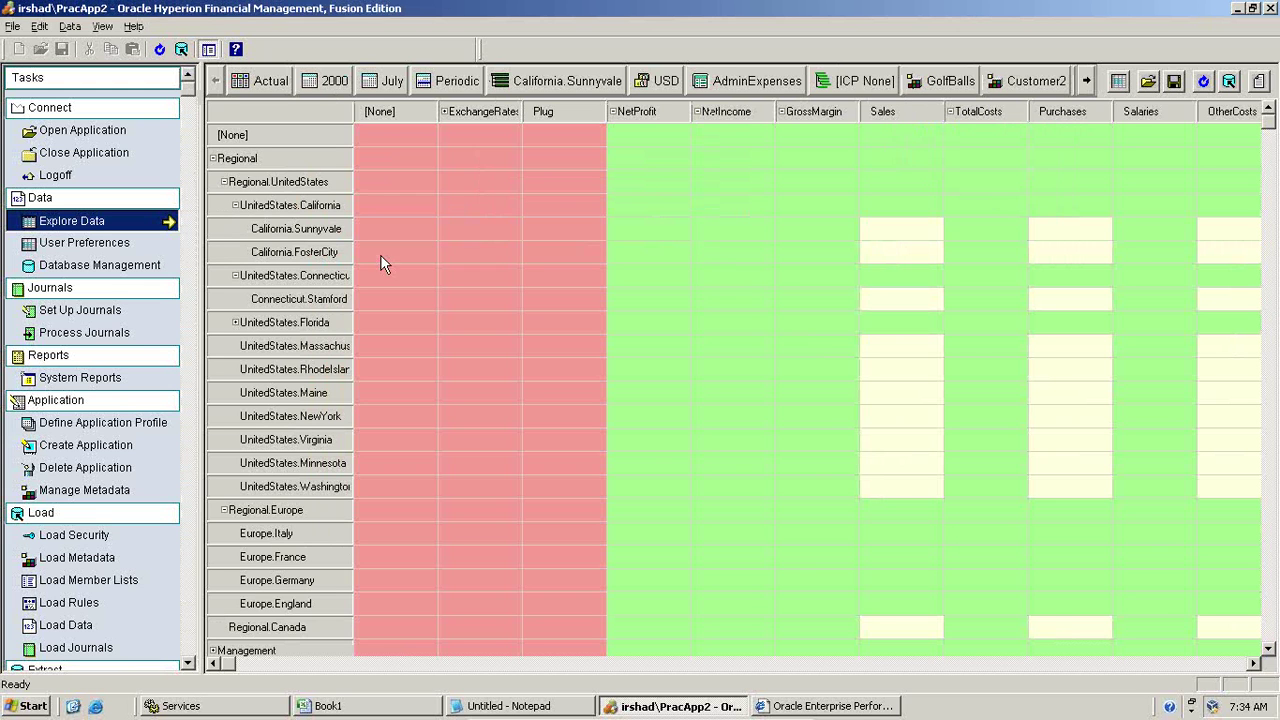
left_click_drag(353, 180, 383, 178)
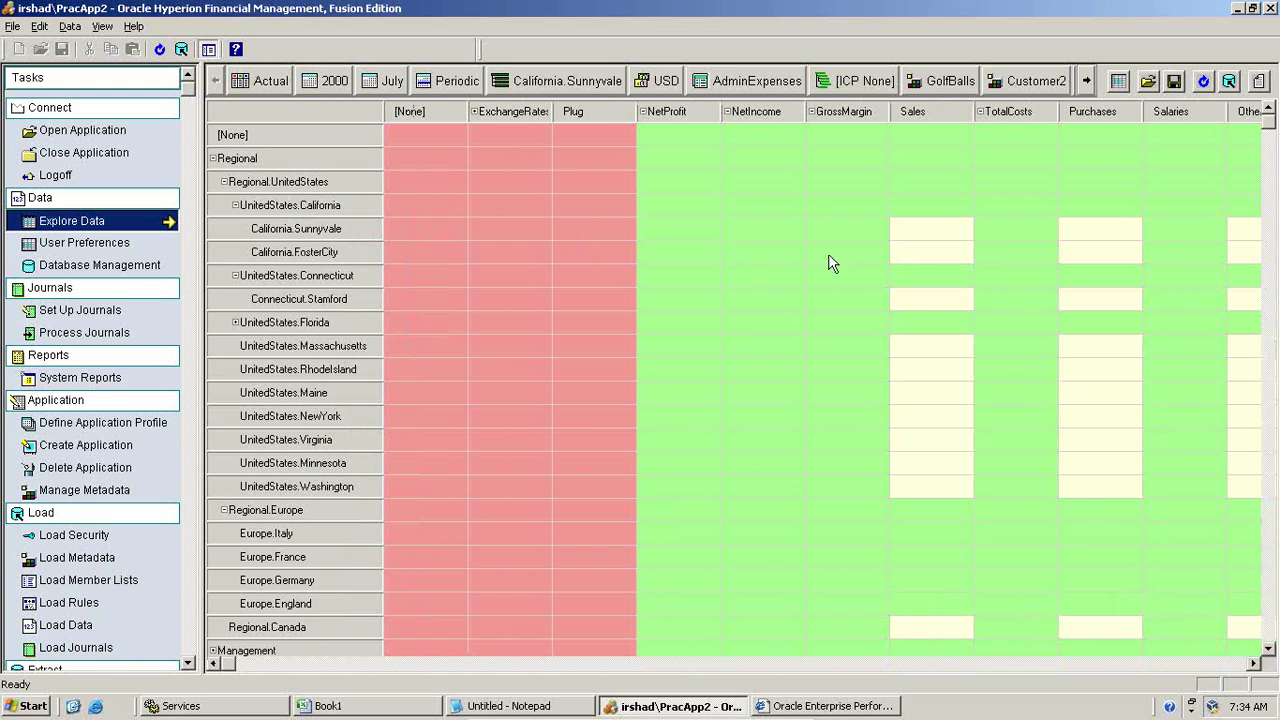
Step: Enter Sales of 100 for both Sunnyvale and FosterCity, then submit the data
left_click(947, 241)
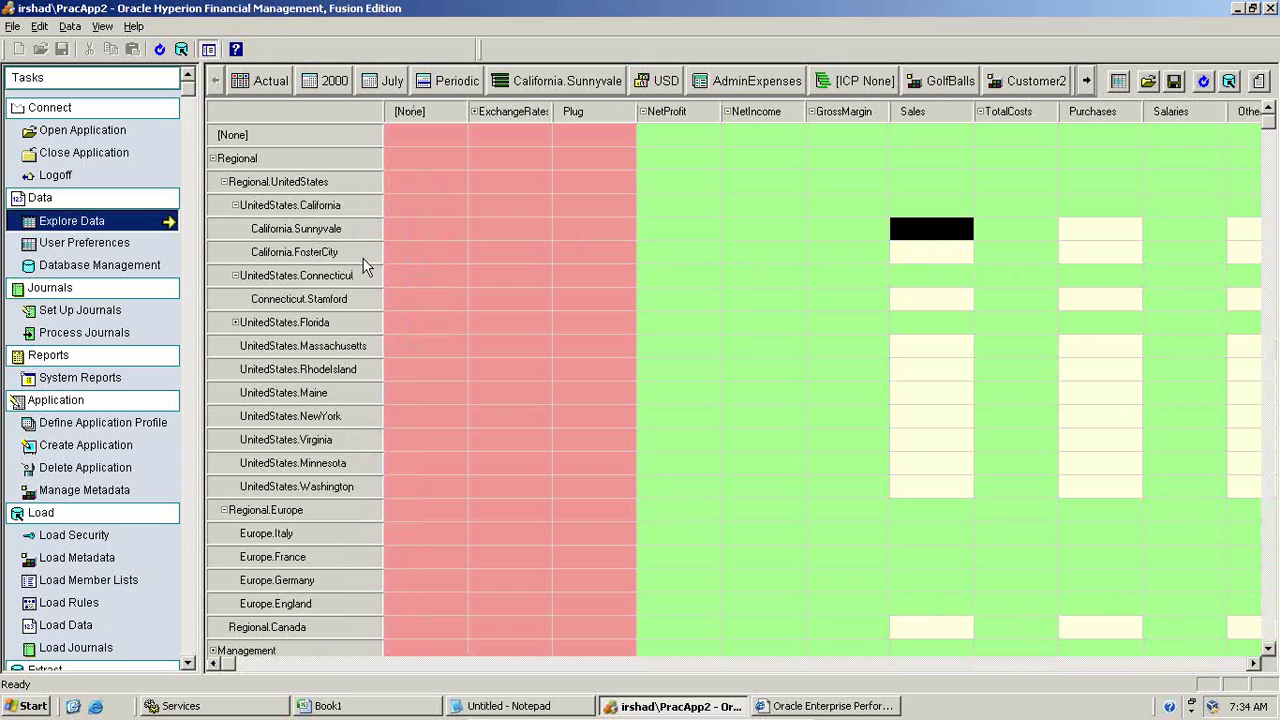
type("100")
key("Tab")
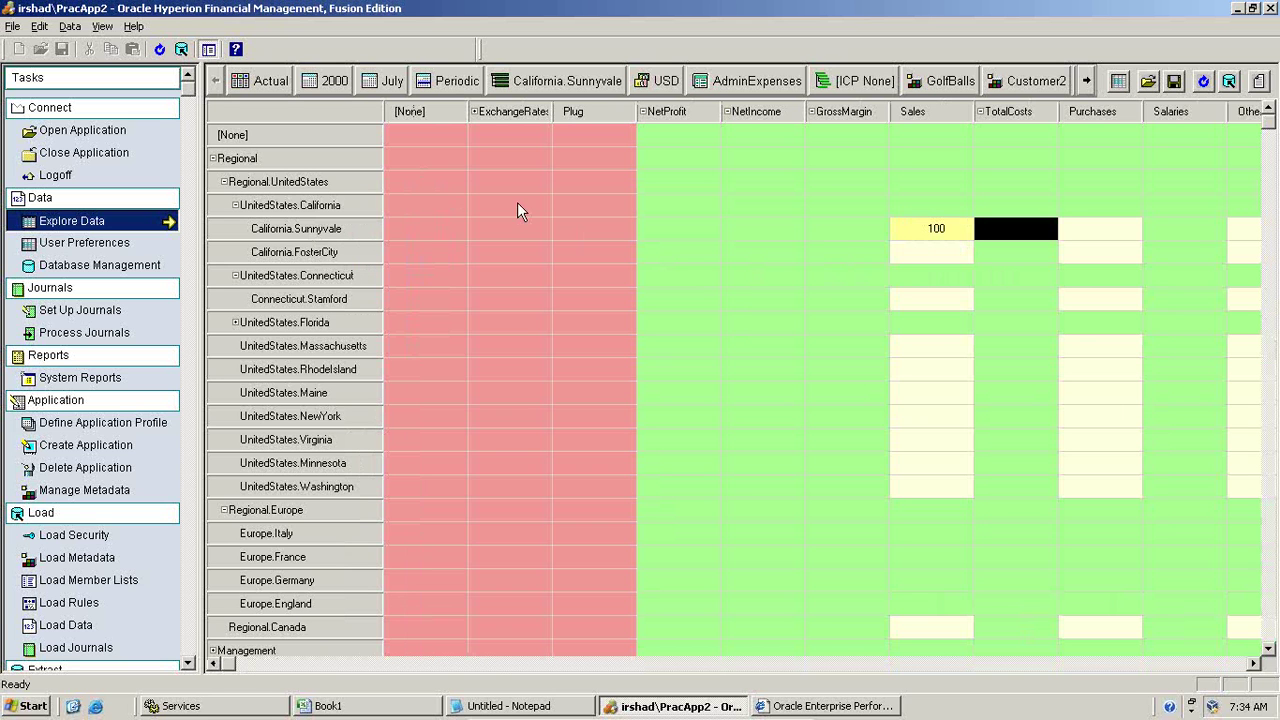
left_click(895, 255)
type("100")
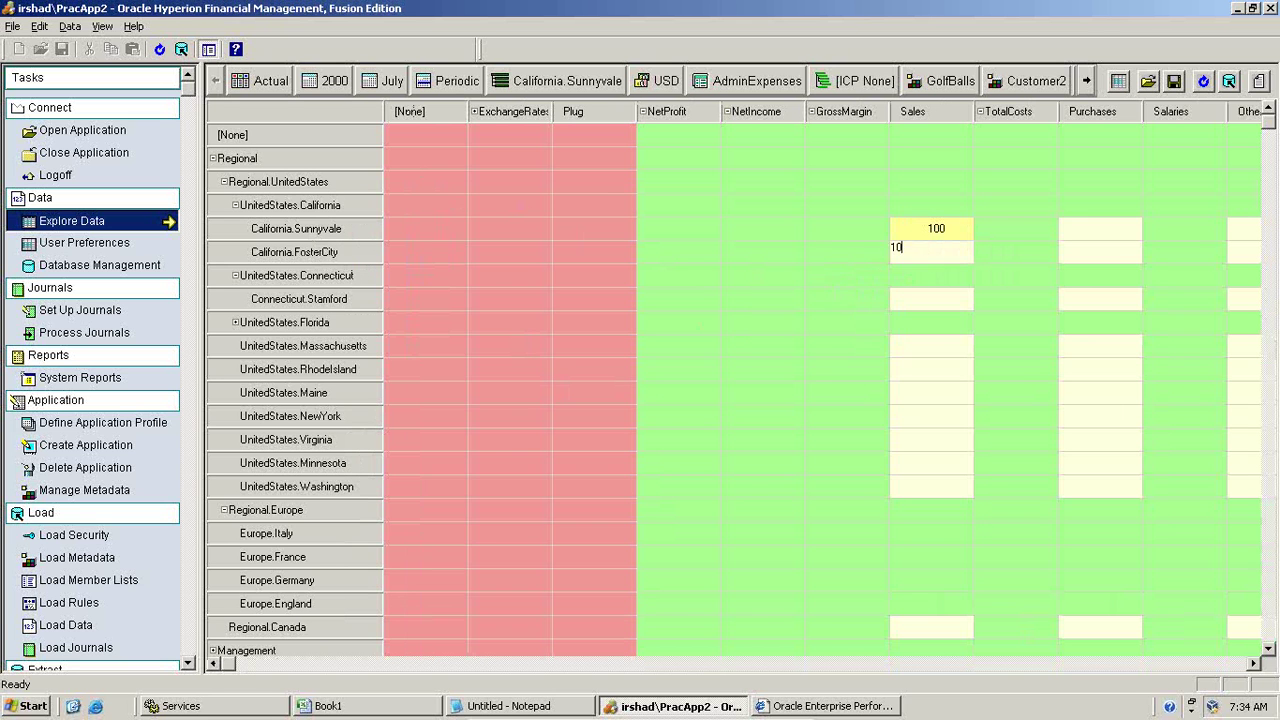
key("Tab")
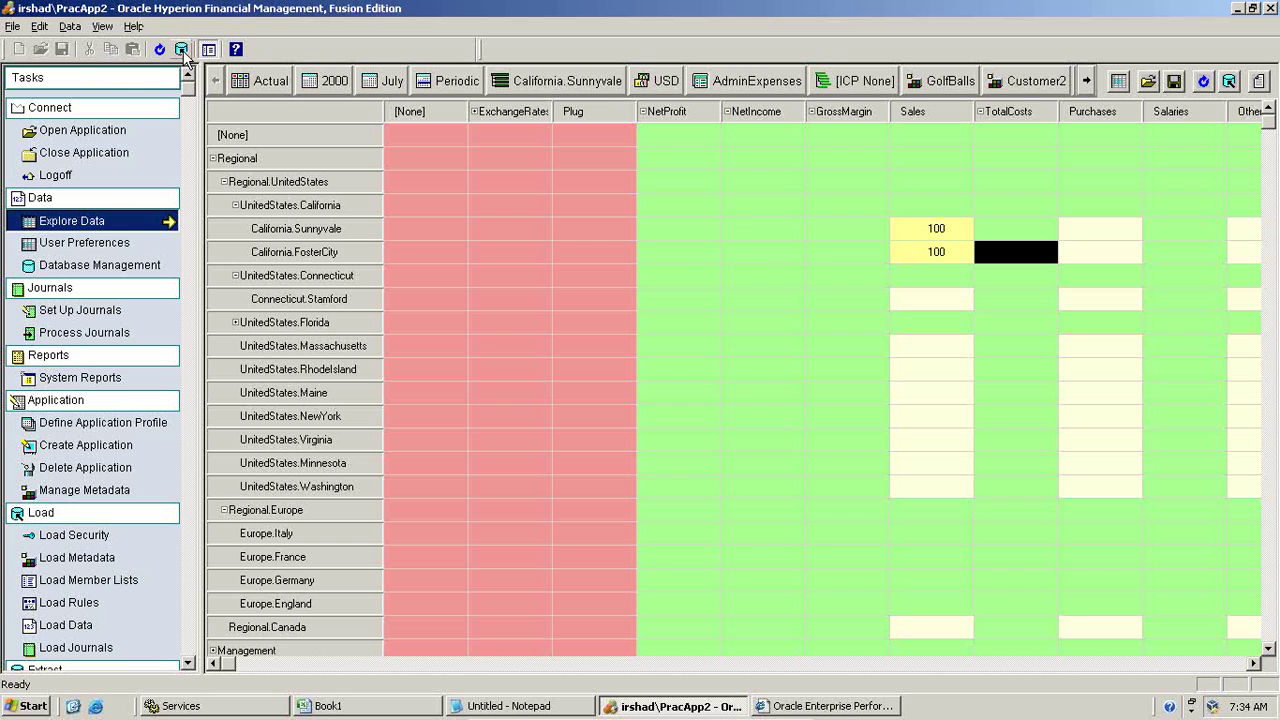
left_click(181, 49)
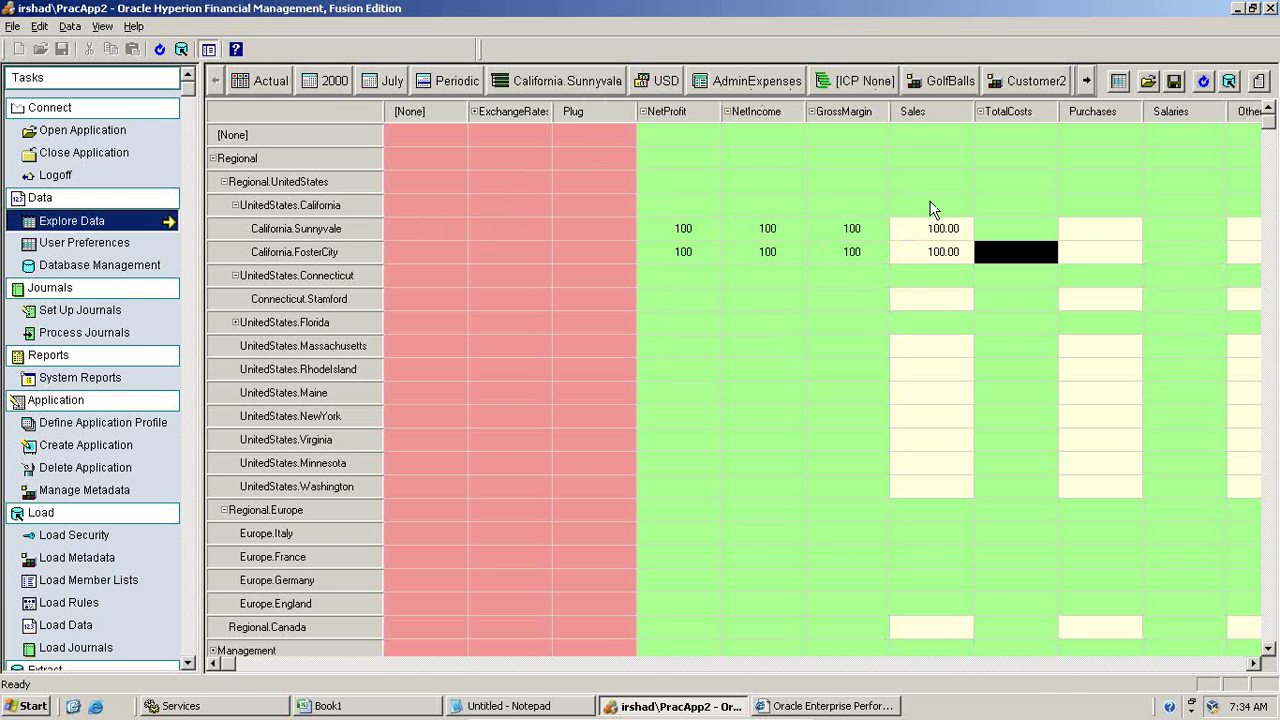
Step: Consolidate California from its Sales cell
left_click(930, 206)
right_click(930, 206)
left_click(955, 307)
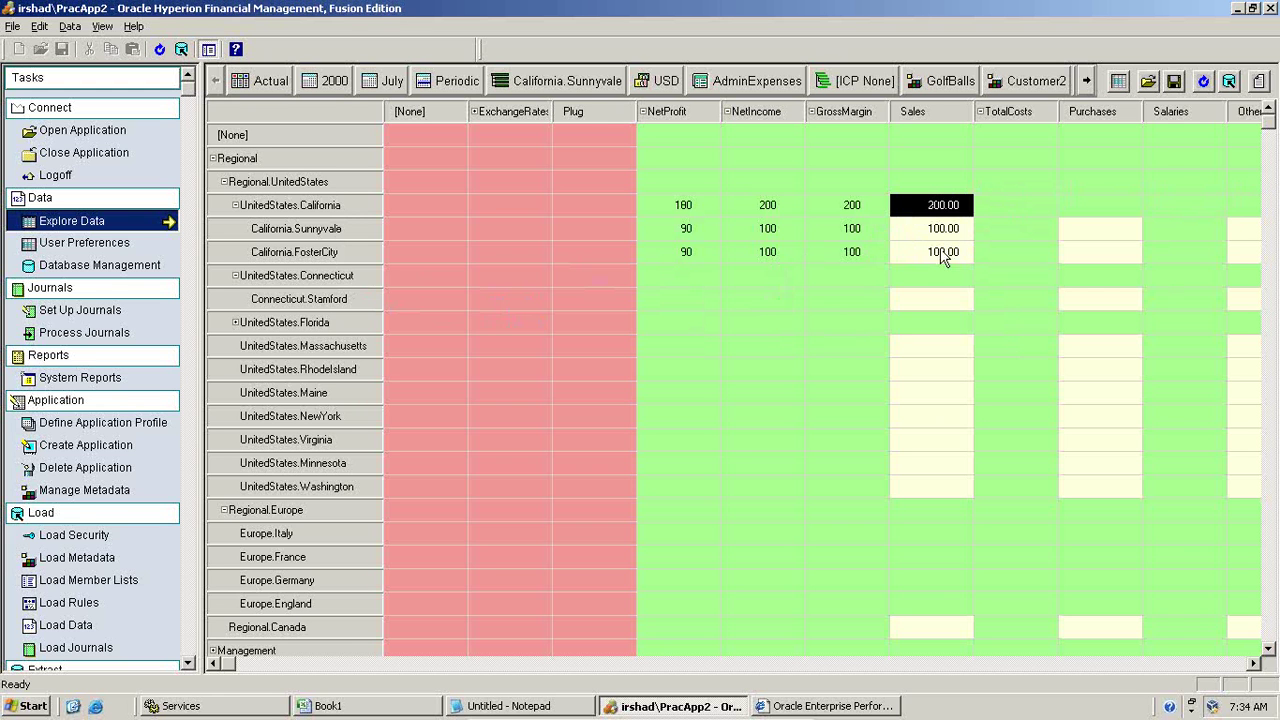
Step: Switch the grid's Year point of view back to 1999
left_click(328, 83)
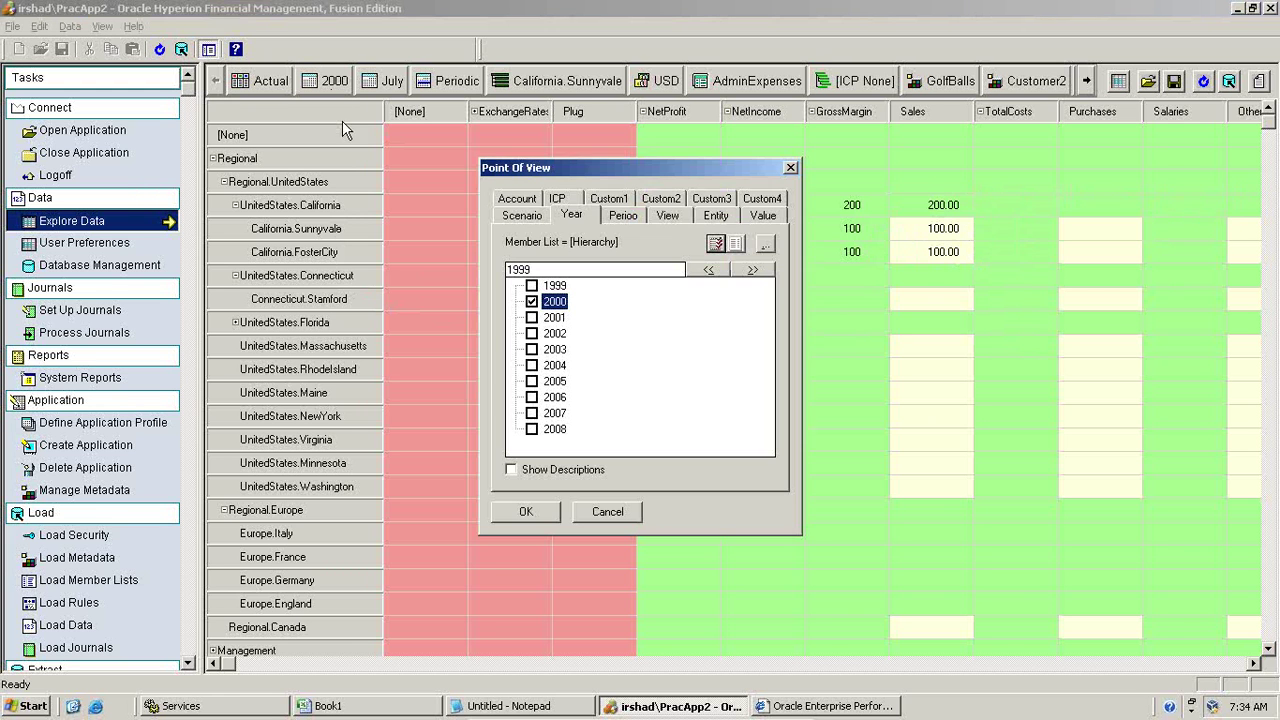
left_click(532, 286)
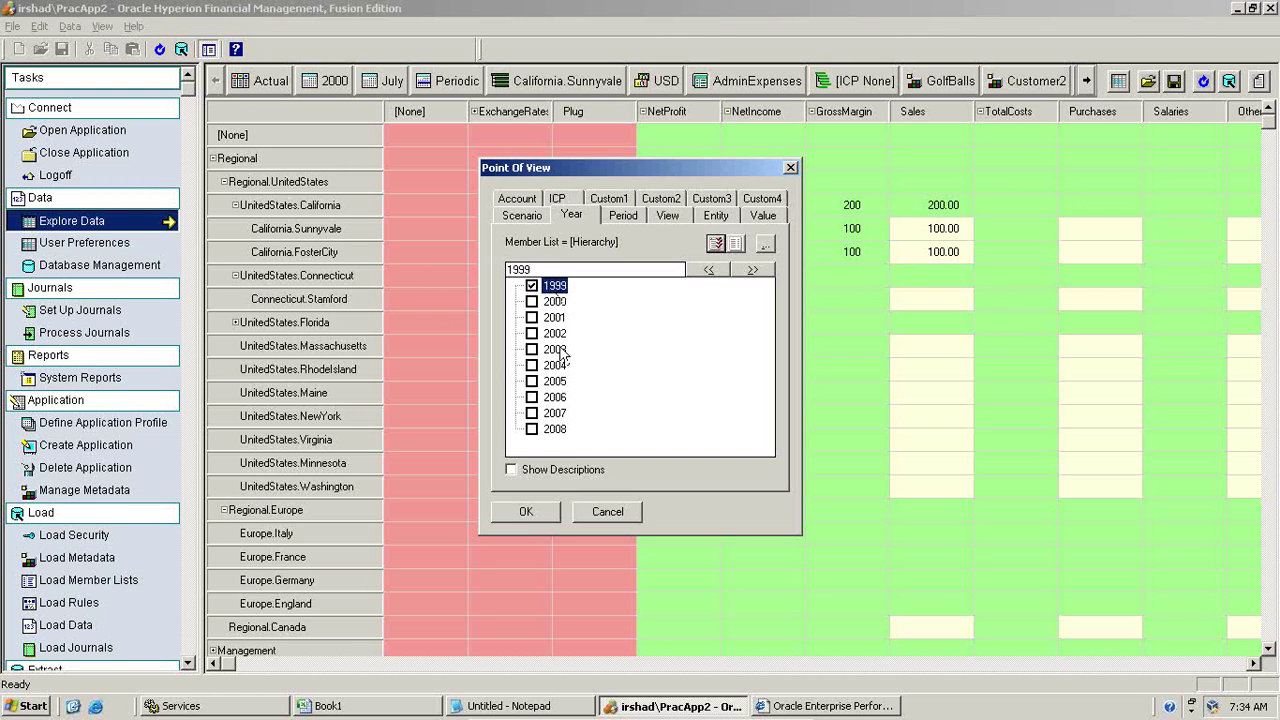
left_click(526, 511)
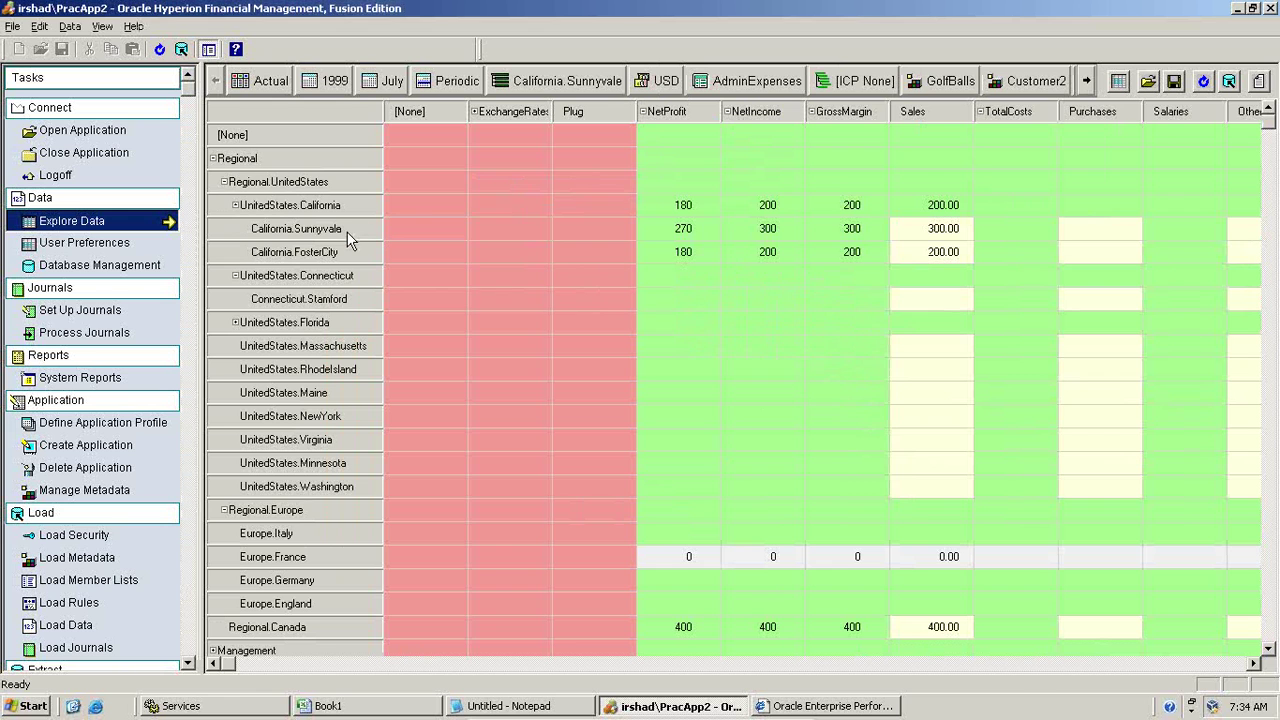
Step: Compare Sales values: Sunnyvale 300.00, FosterCity 200.00, and California's consolidated total
left_click(932, 230)
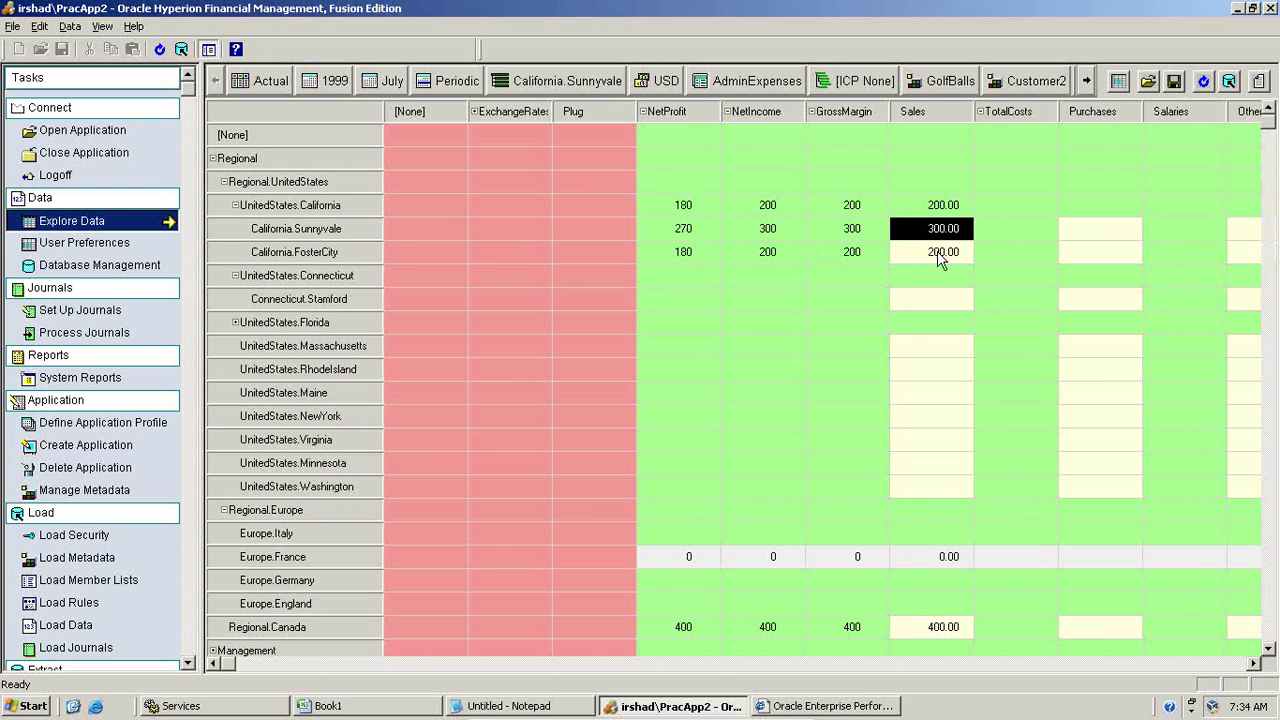
left_click(938, 255)
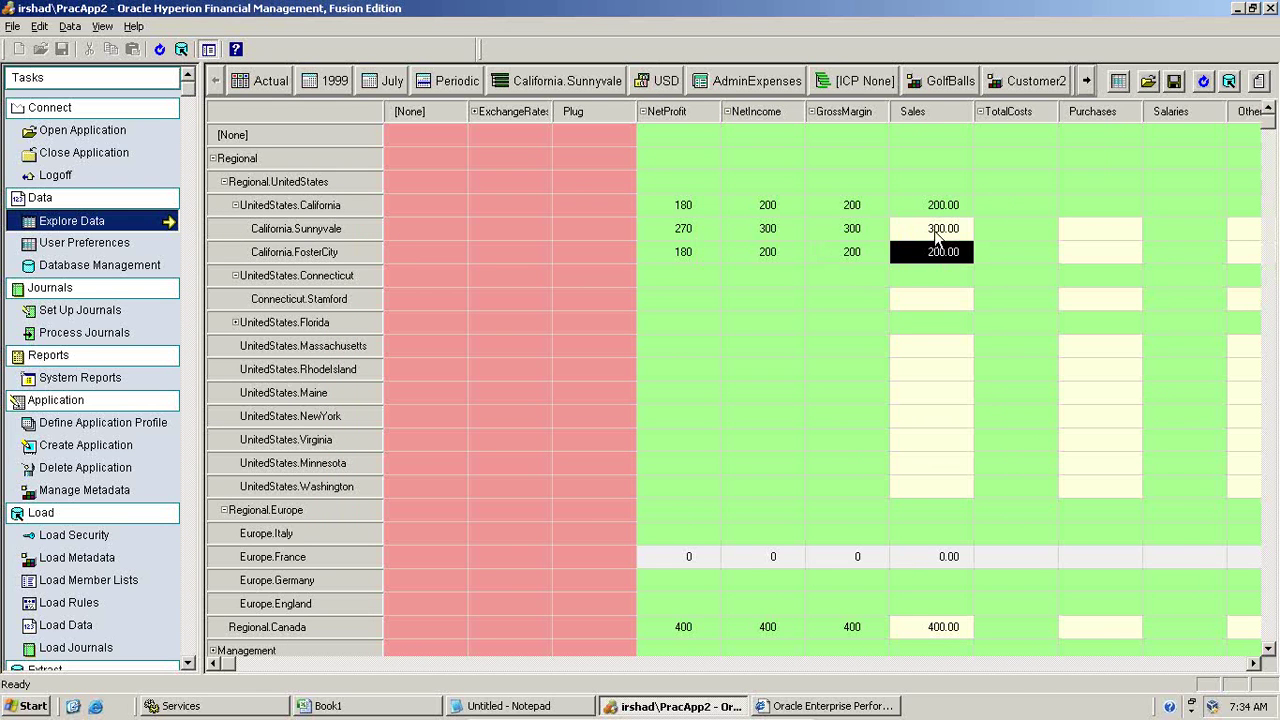
left_click(936, 235)
left_click(941, 257)
left_click(937, 237)
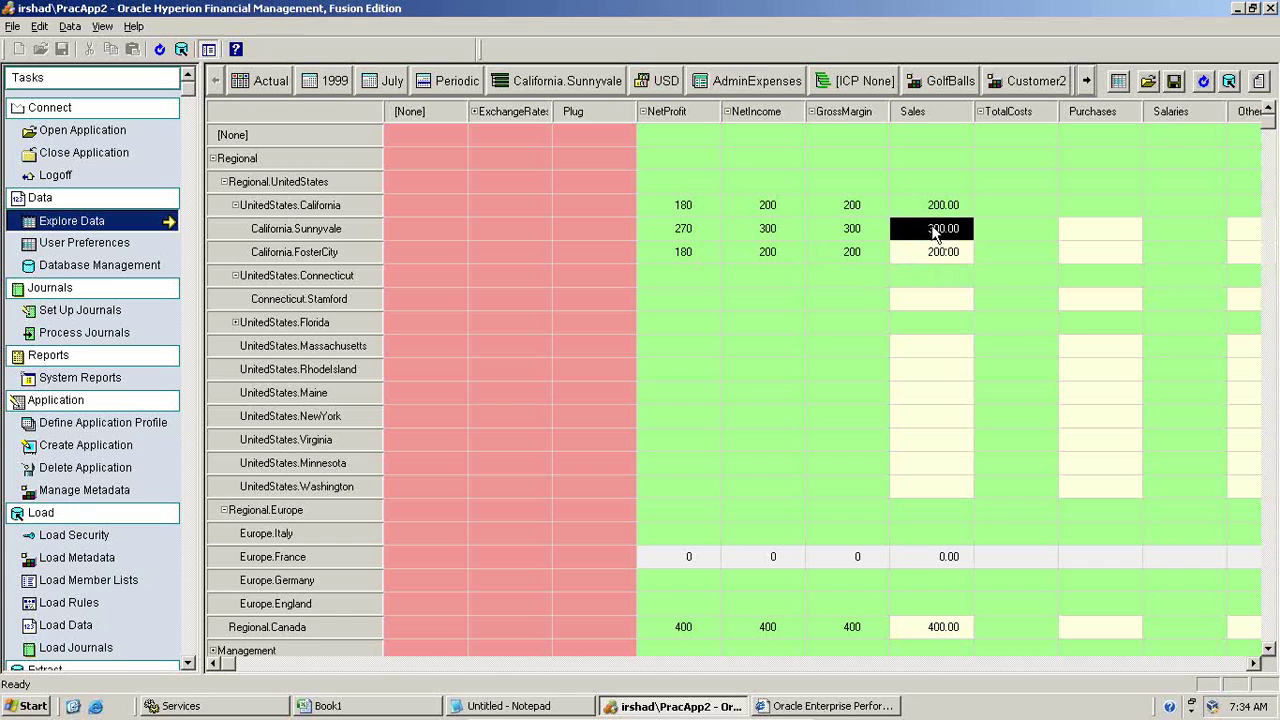
left_click(932, 214)
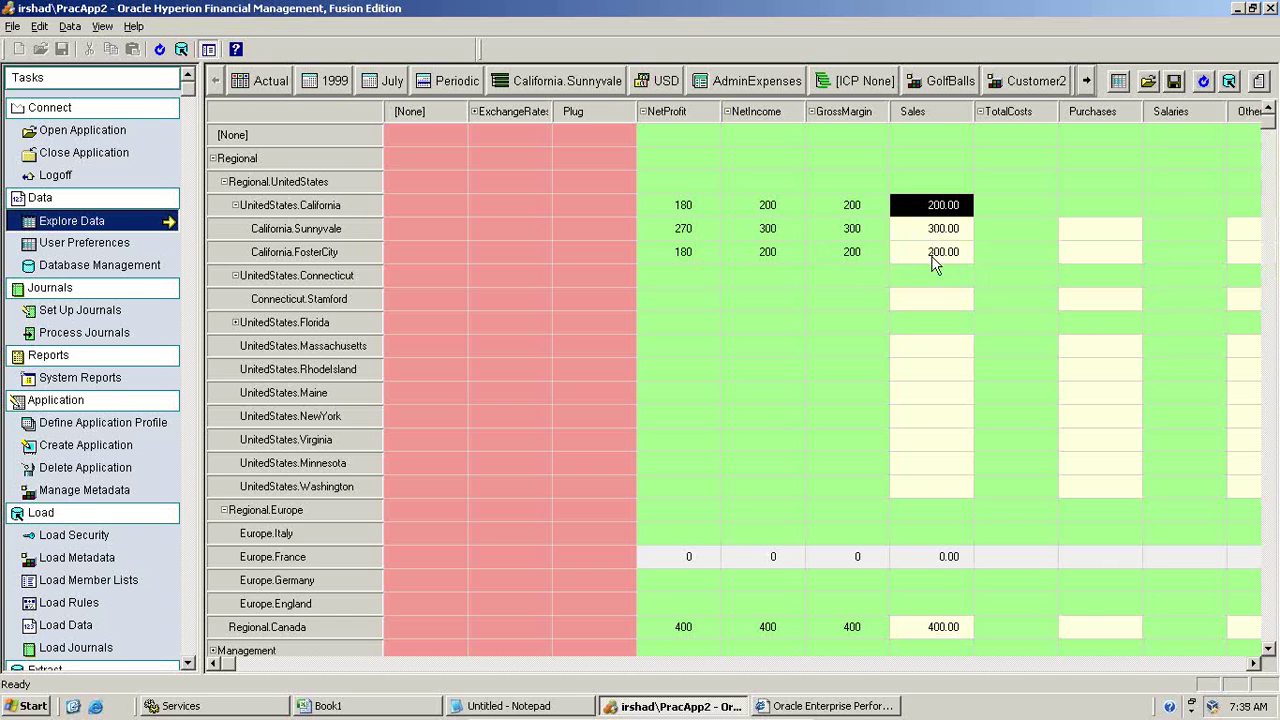
left_click(858, 708)
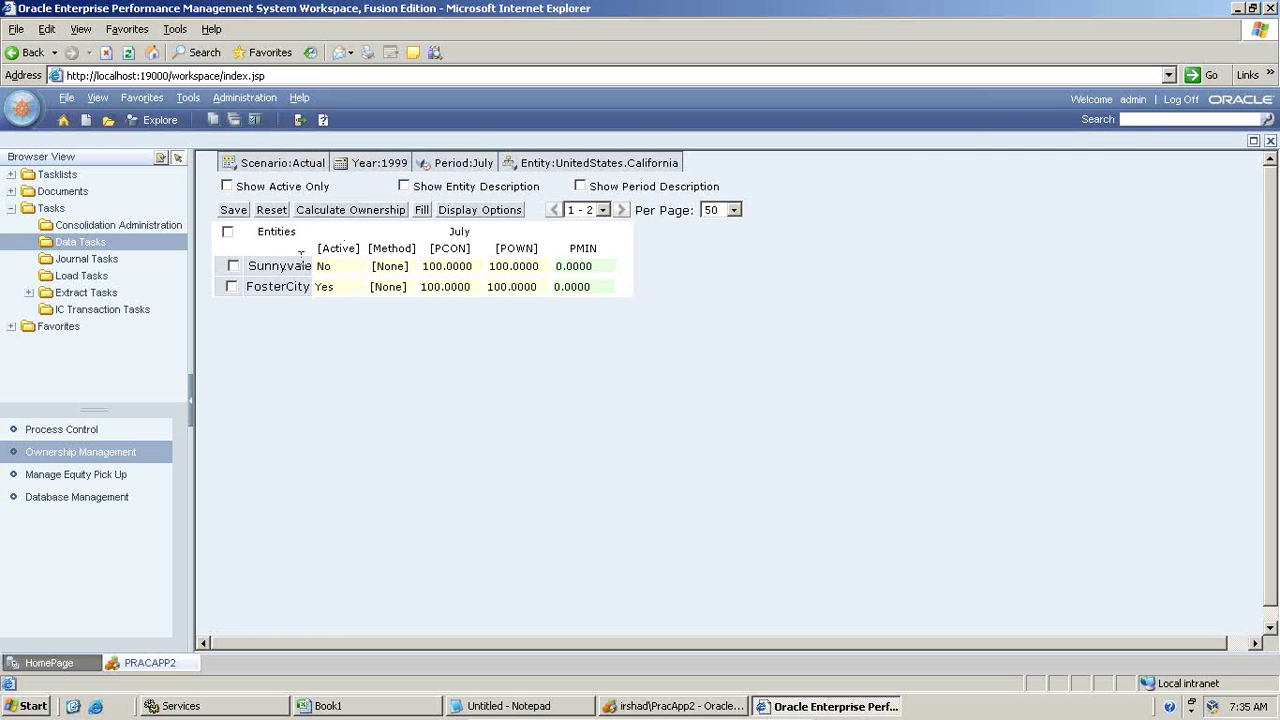
Step: Check Sunnyvale's Active setting in Ownership Management without changing it
left_click(337, 268)
left_click(357, 267)
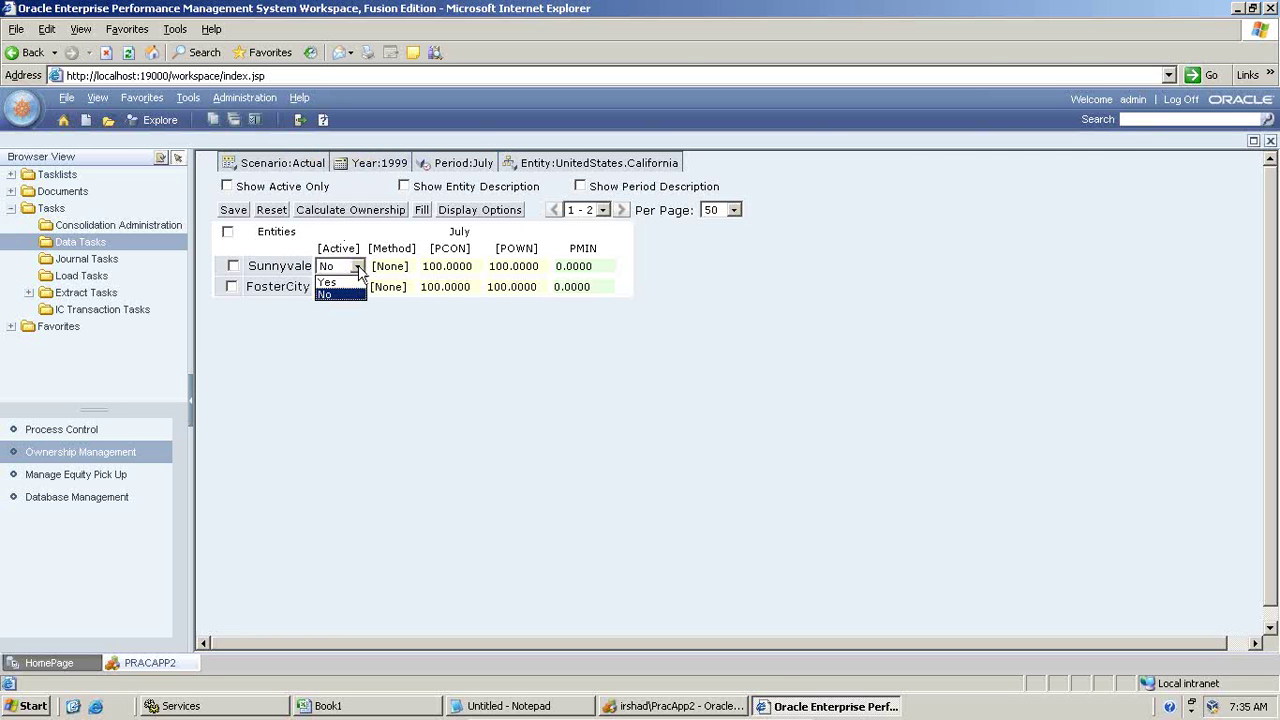
left_click(358, 270)
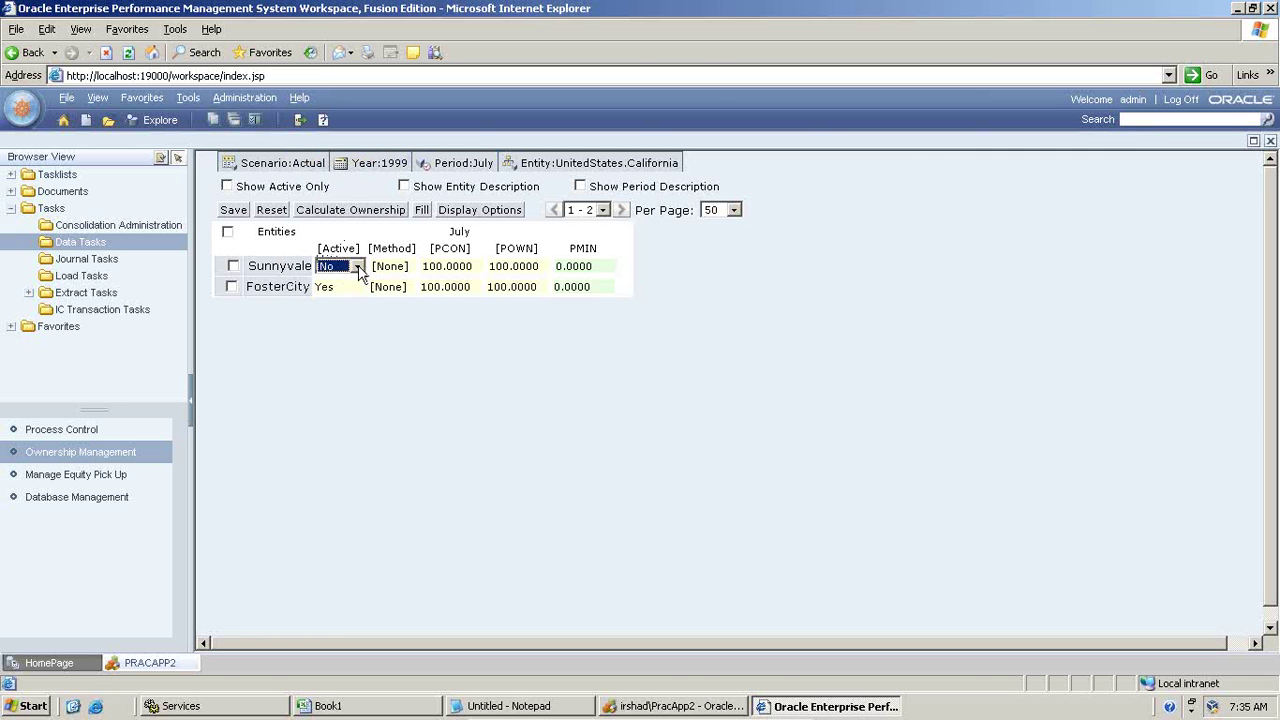
left_click(660, 706)
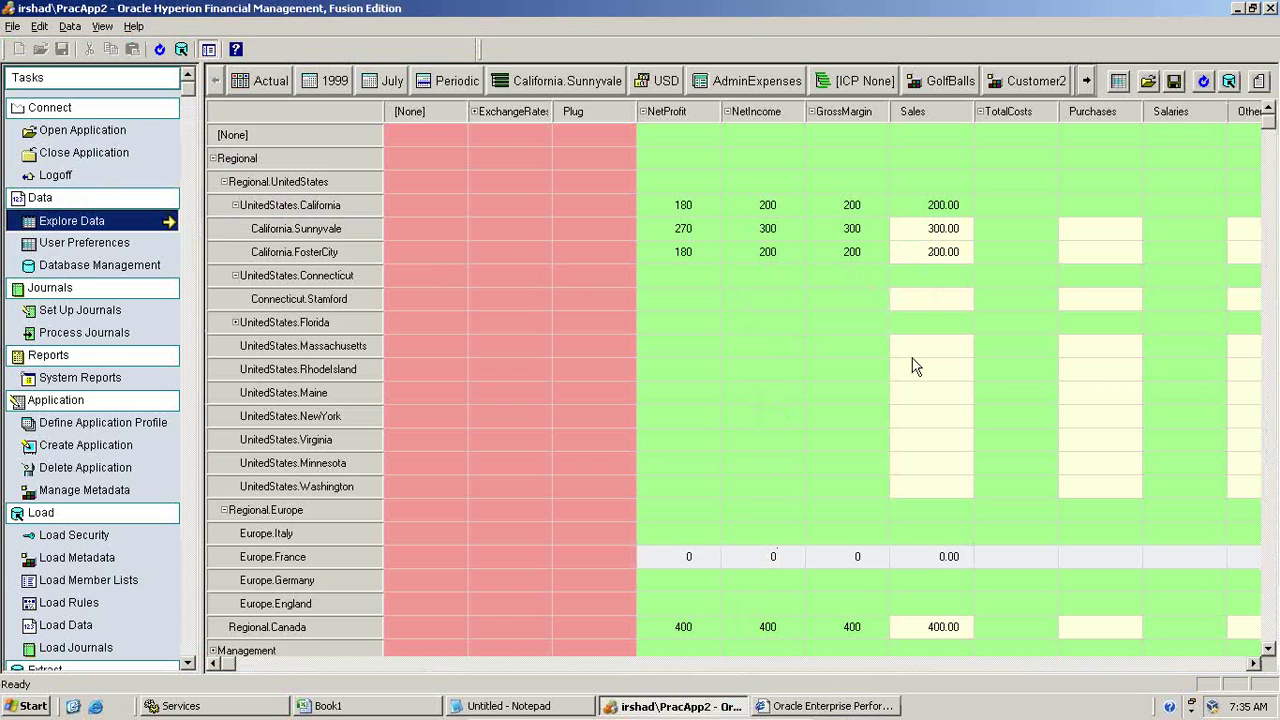
left_click(818, 704)
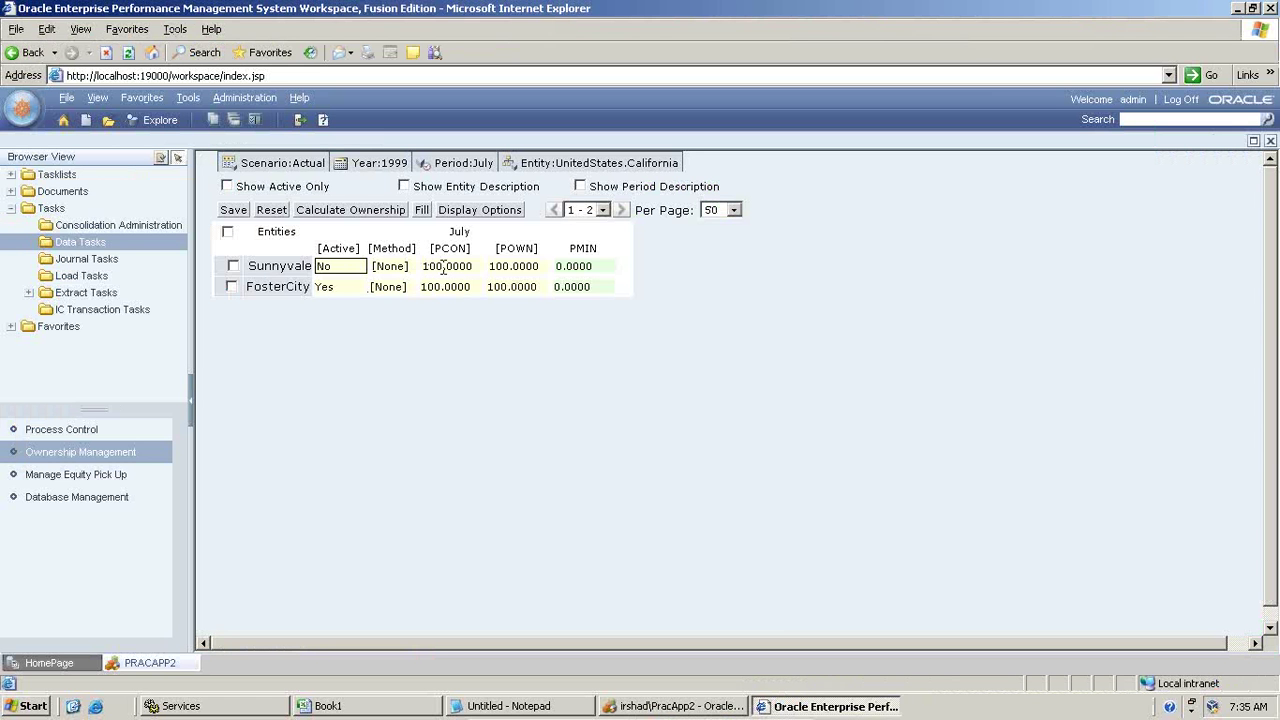
Step: Set Sunnyvale Active to Yes and FosterCity PCON to 30, then save
left_click(455, 265)
left_click(444, 286)
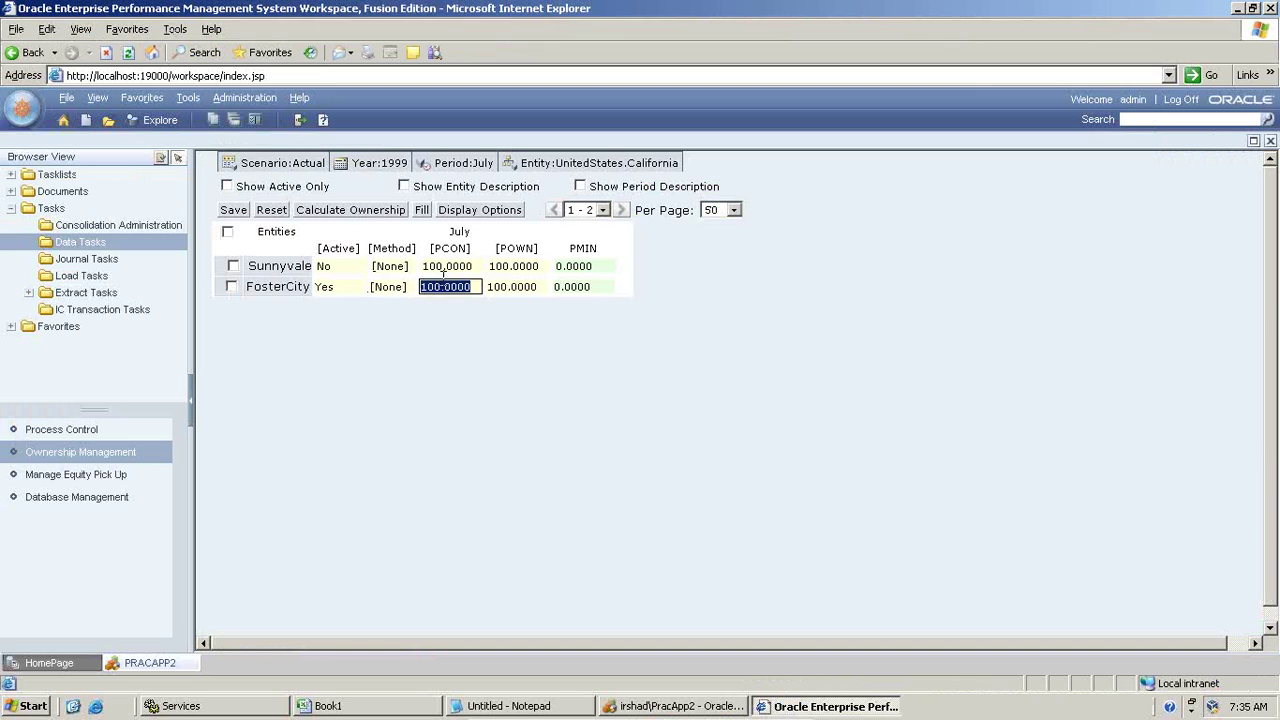
left_click(340, 266)
left_click(357, 266)
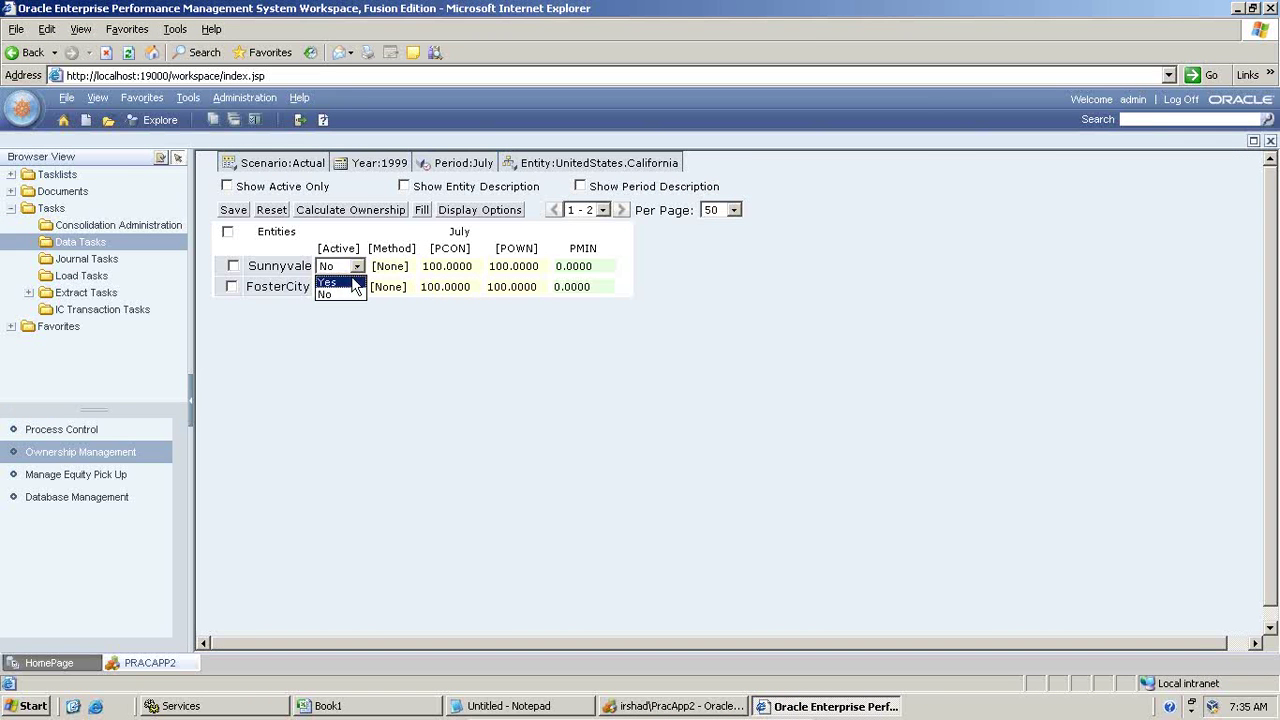
left_click(351, 285)
left_click(433, 287)
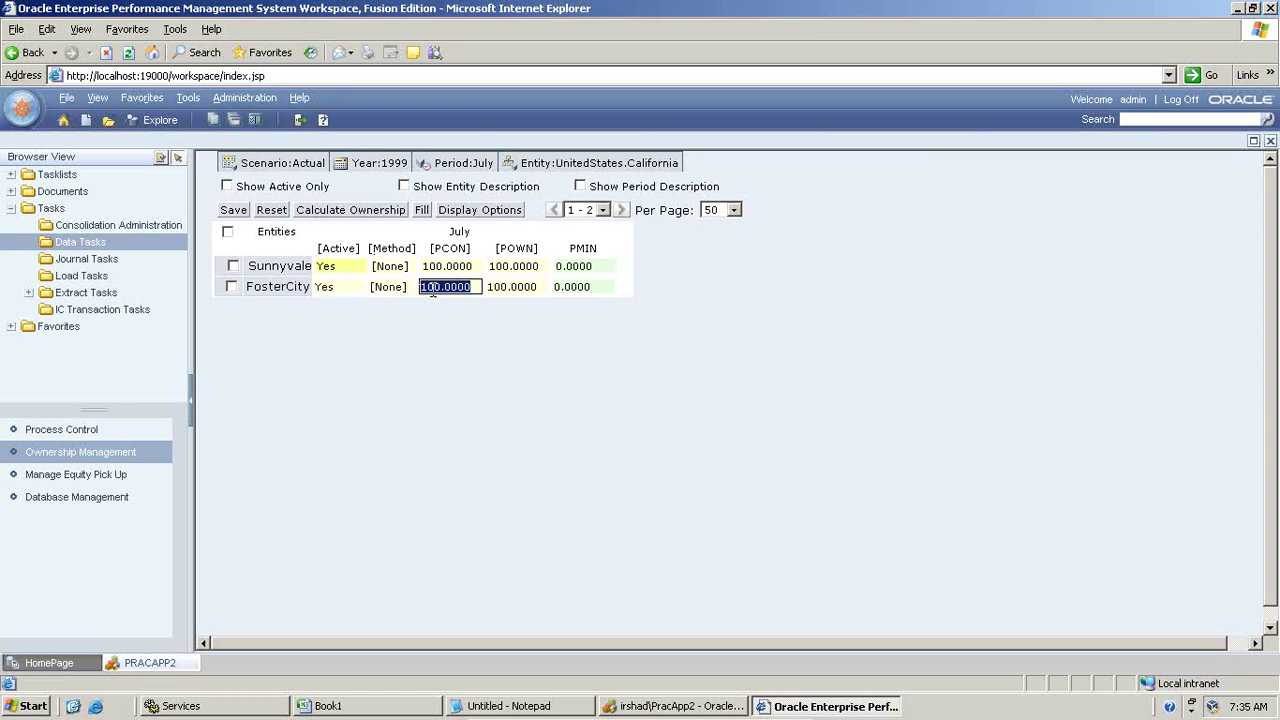
type("30")
left_click(447, 420)
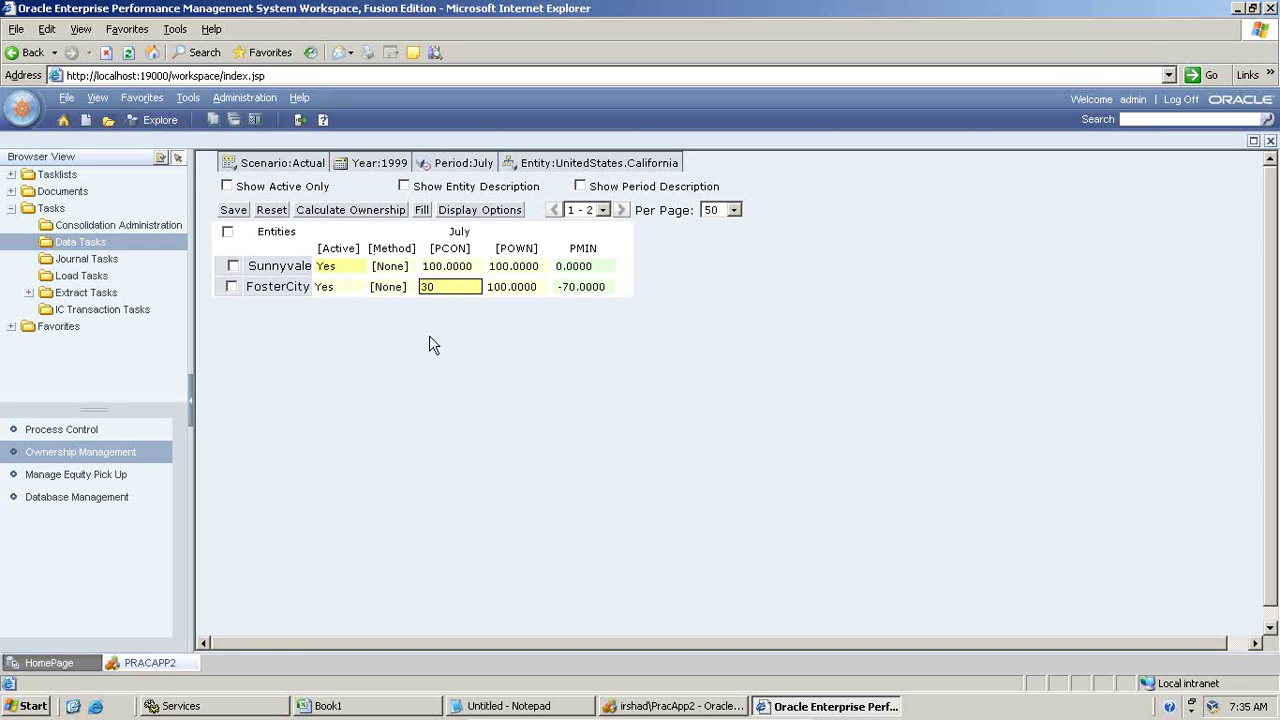
left_click(233, 210)
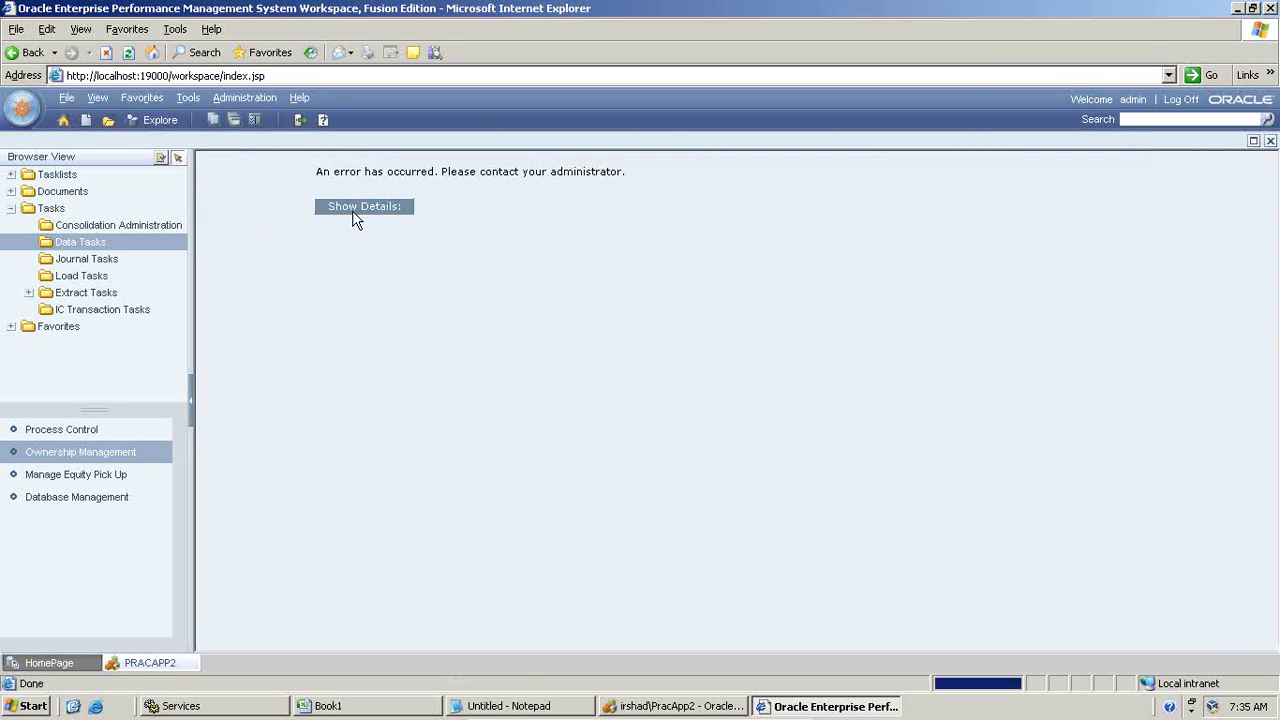
Step: Inspect the error details, then log off the timed-out session and log back on
left_click(385, 214)
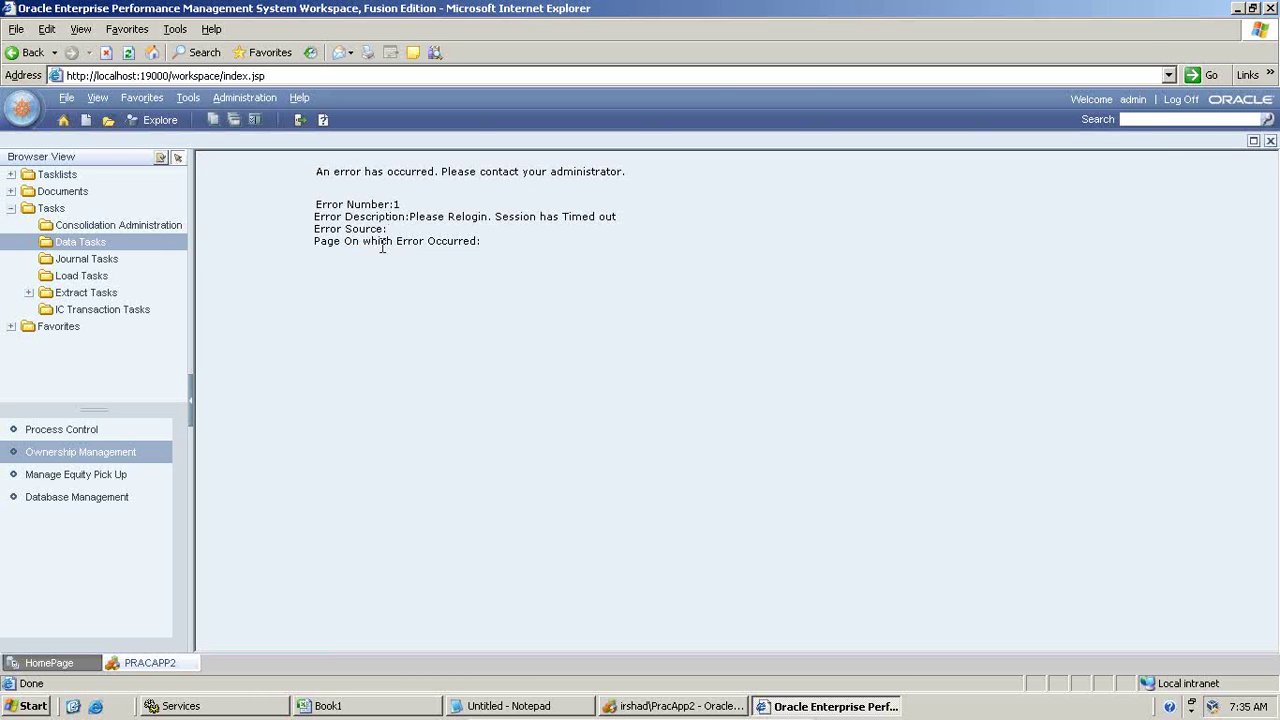
left_click_drag(382, 241, 477, 241)
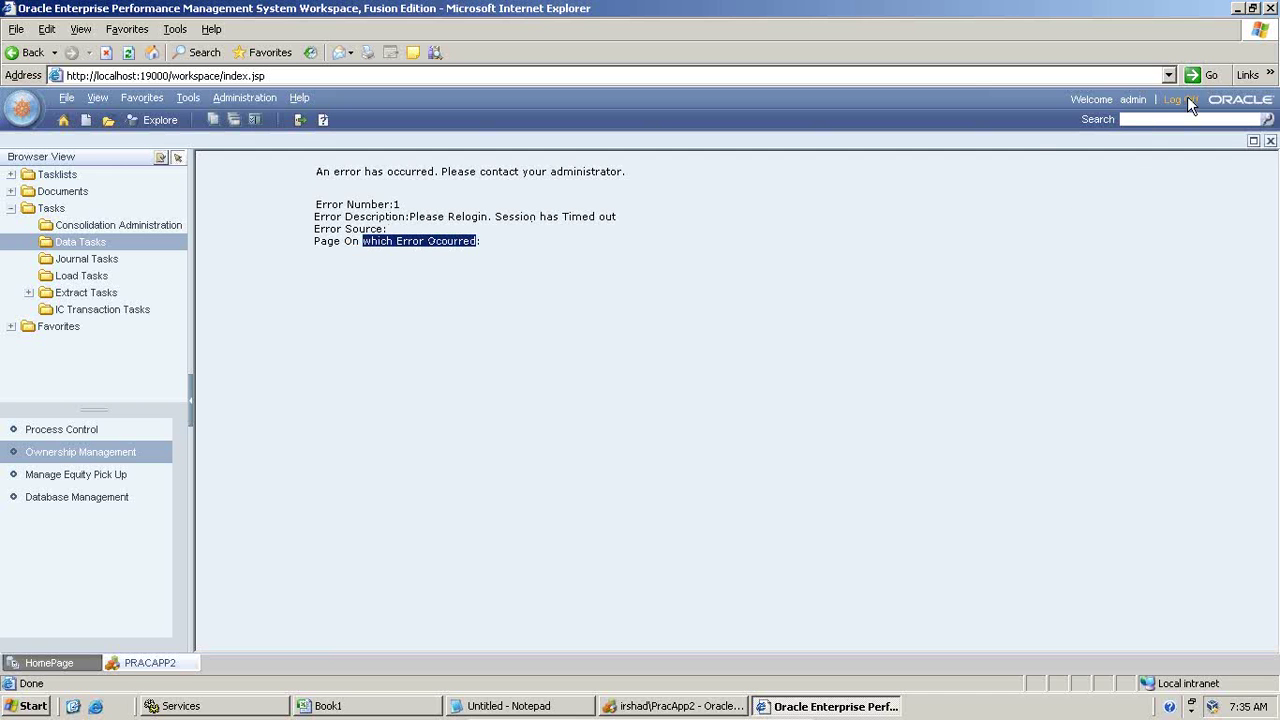
left_click(1178, 99)
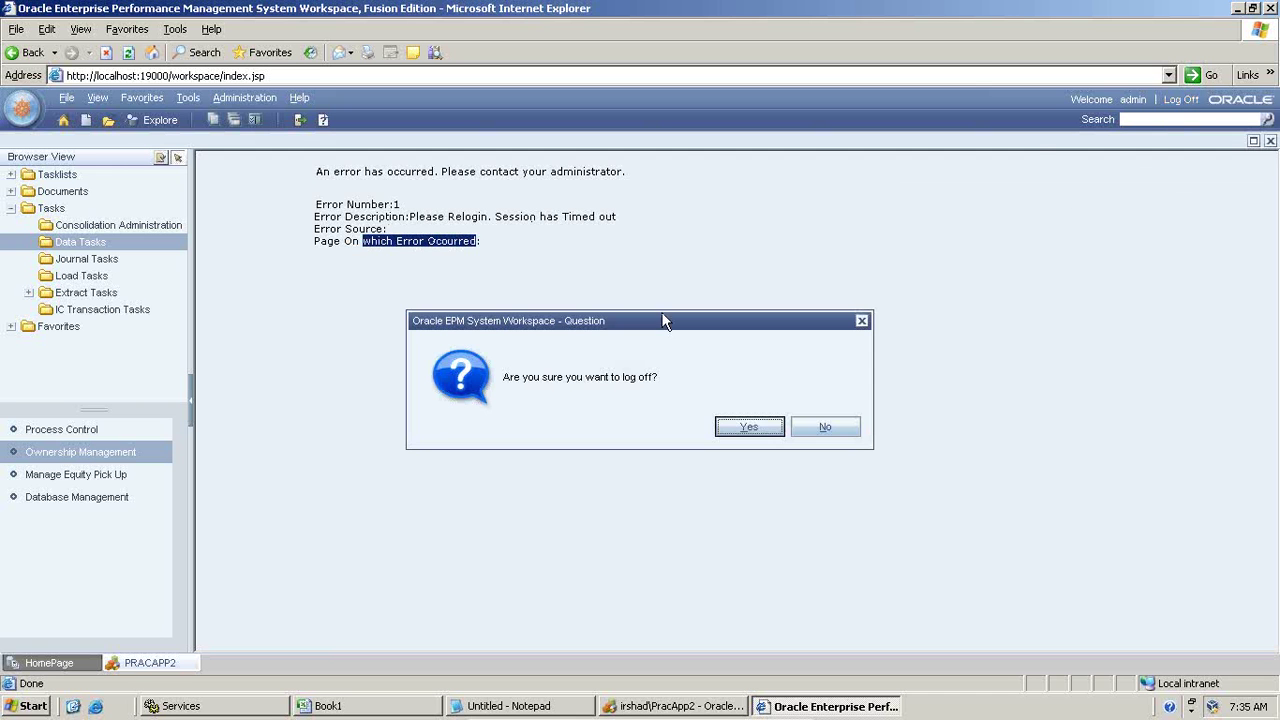
left_click(738, 434)
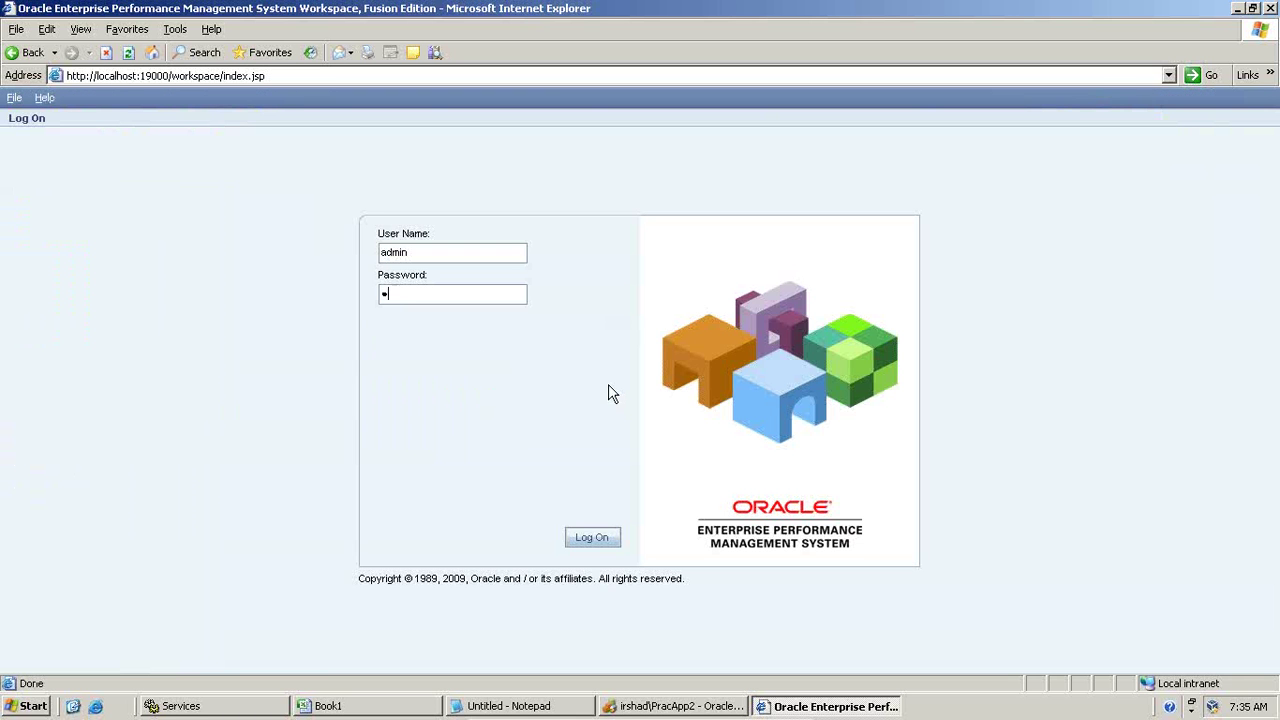
type("ord")
key("Return")
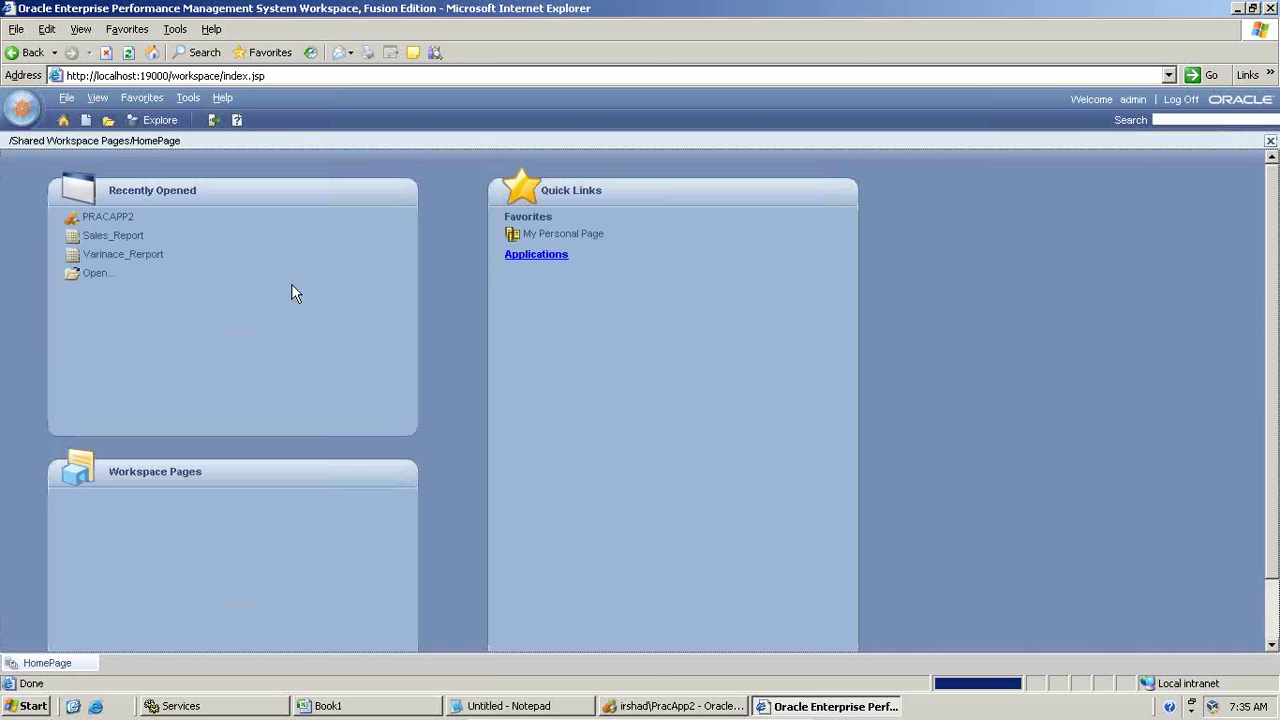
Step: Open PRACAPP2 and choose California as the ownership grid's entity
left_click(97, 218)
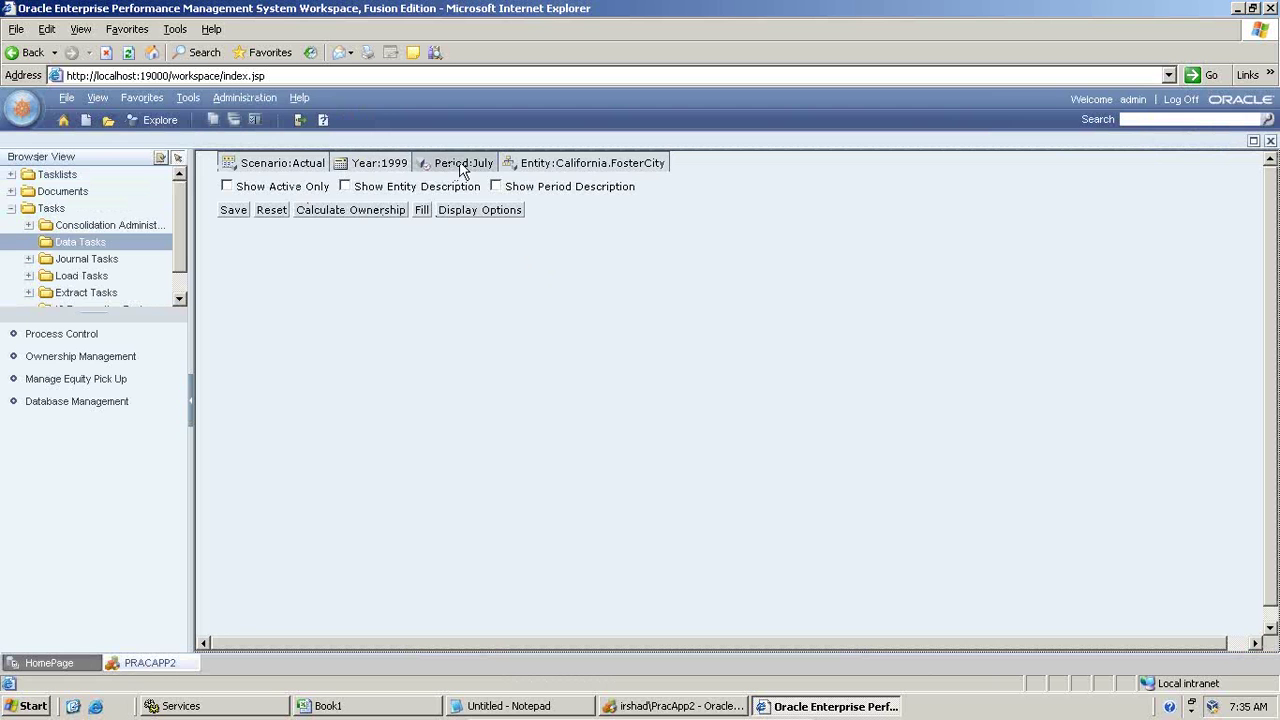
left_click(555, 166)
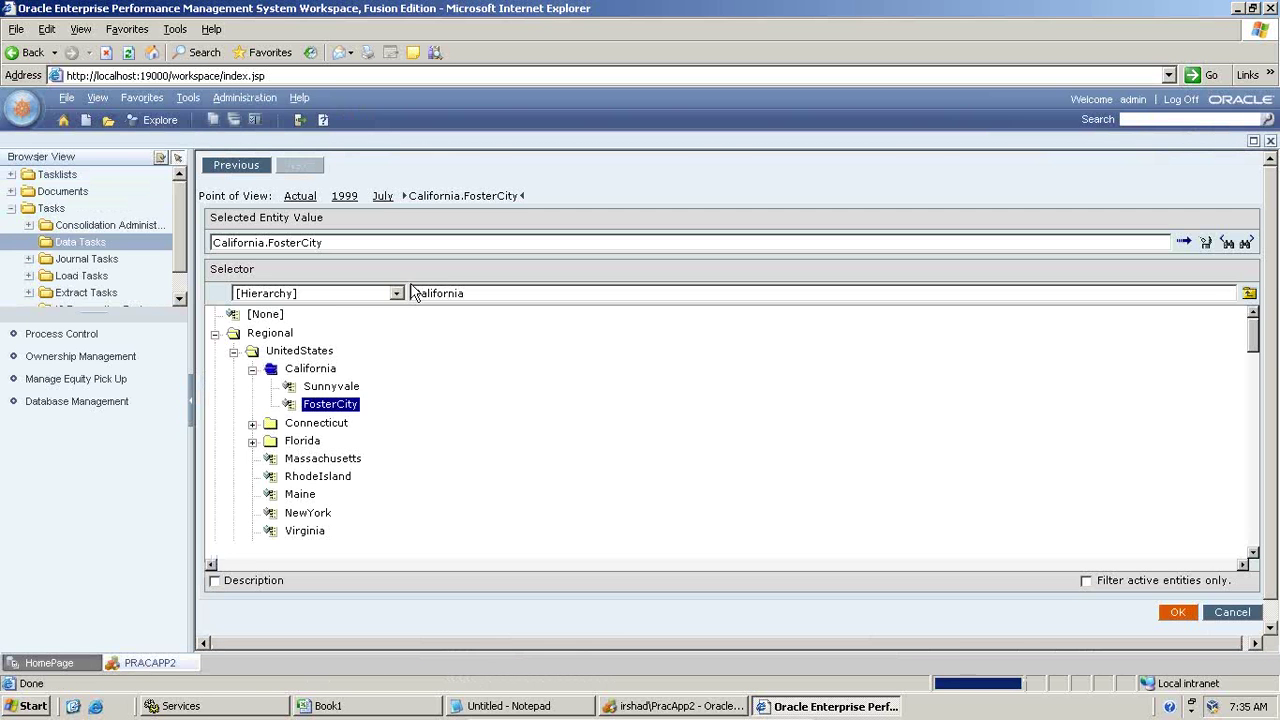
left_click(310, 369)
left_click(1177, 612)
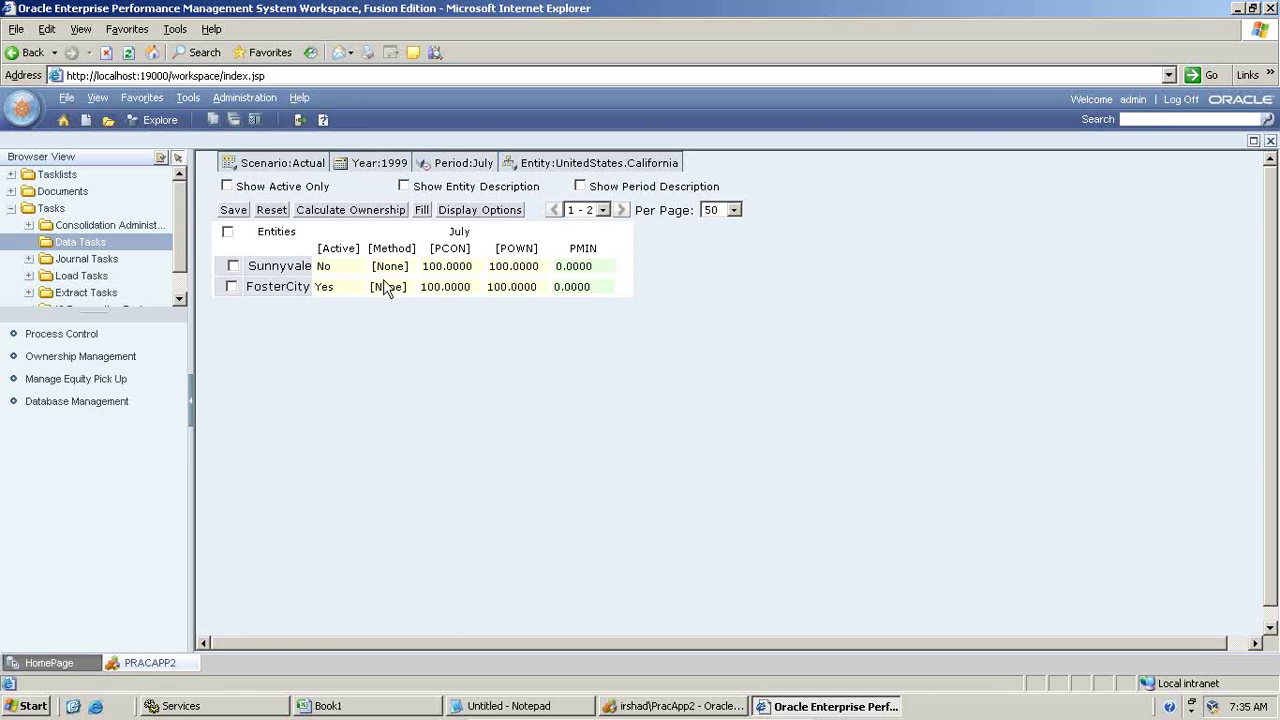
Step: Make Sunnyvale active with PCON 30 and save the ownership changes
left_click(345, 268)
left_click(356, 266)
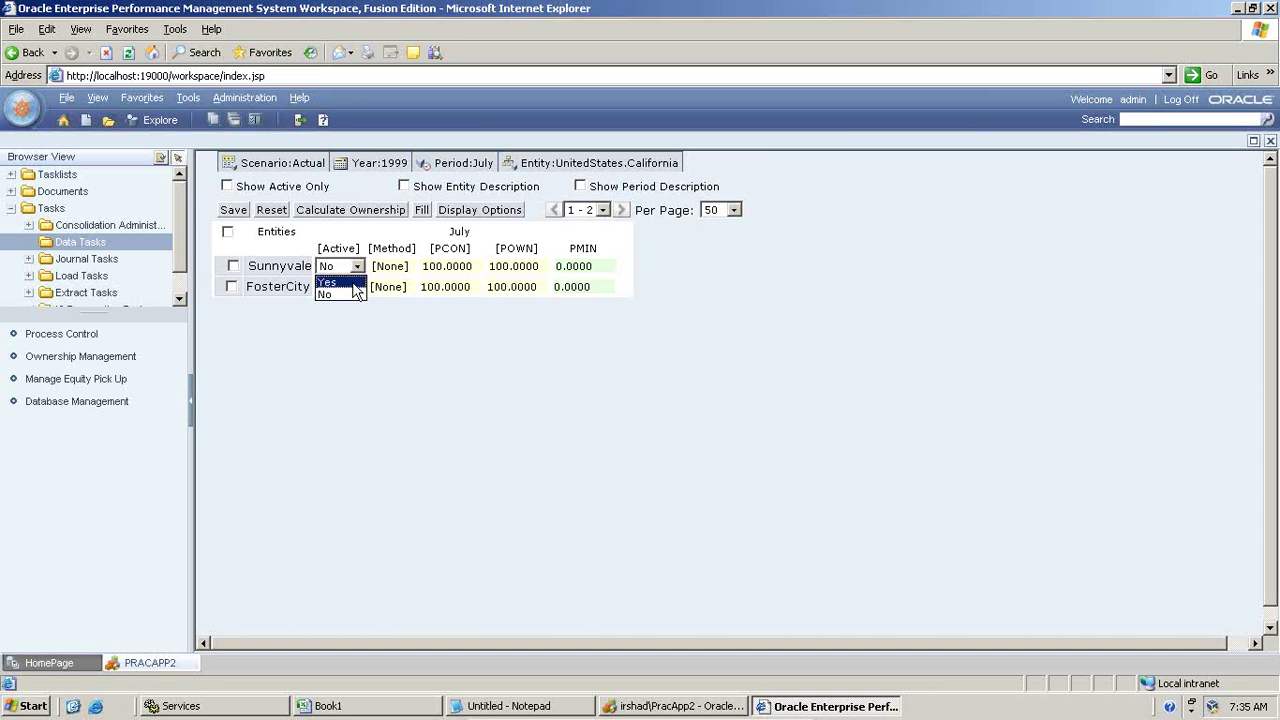
left_click(353, 284)
left_click(443, 268)
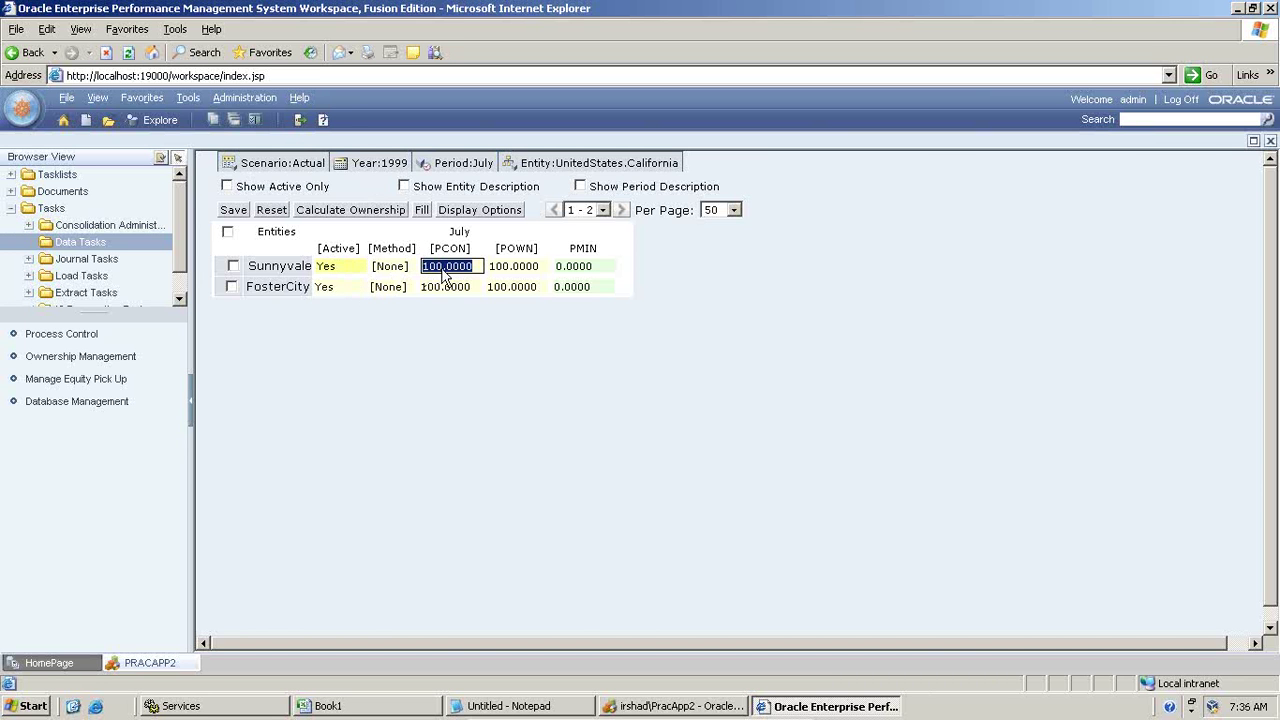
type("30")
left_click(497, 373)
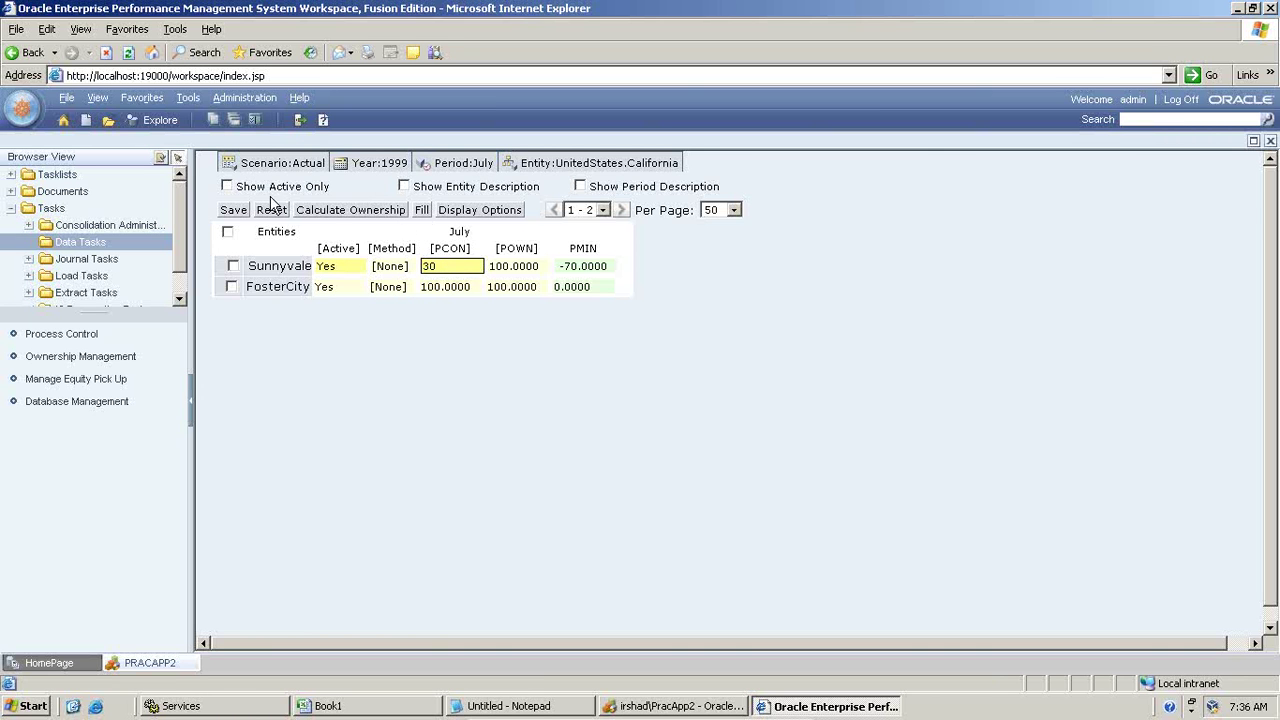
left_click(233, 209)
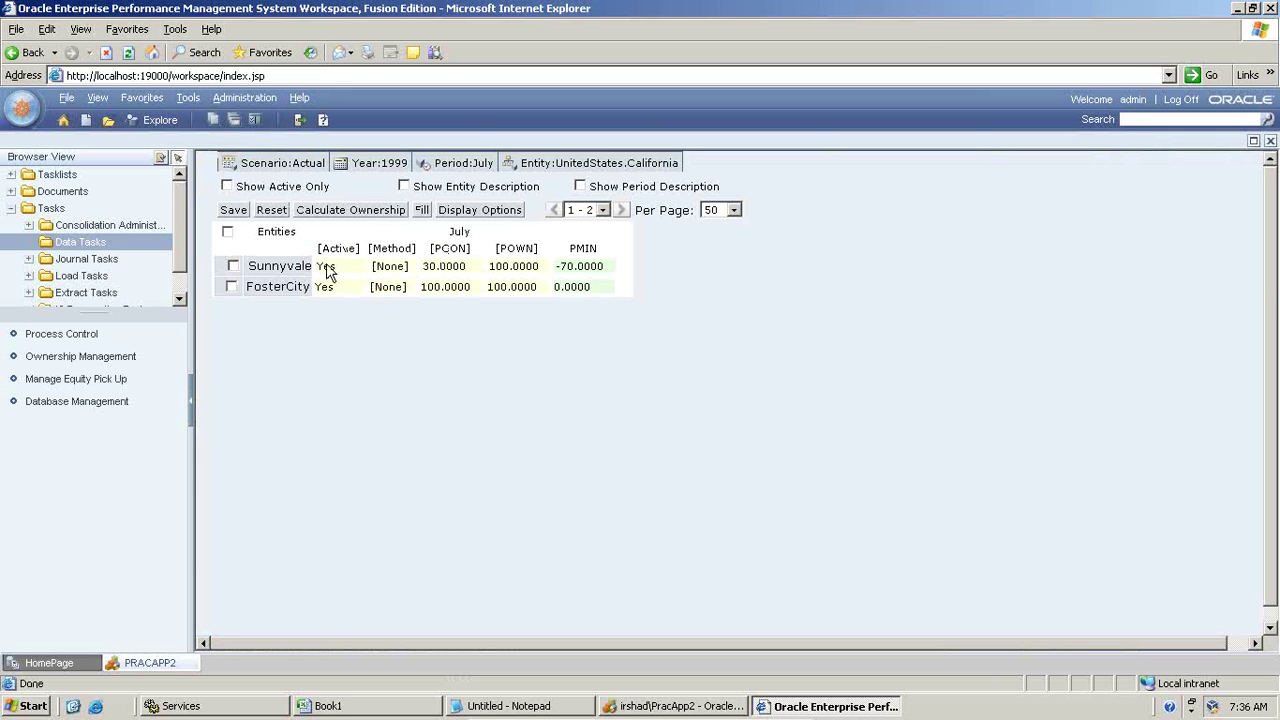
left_click(630, 706)
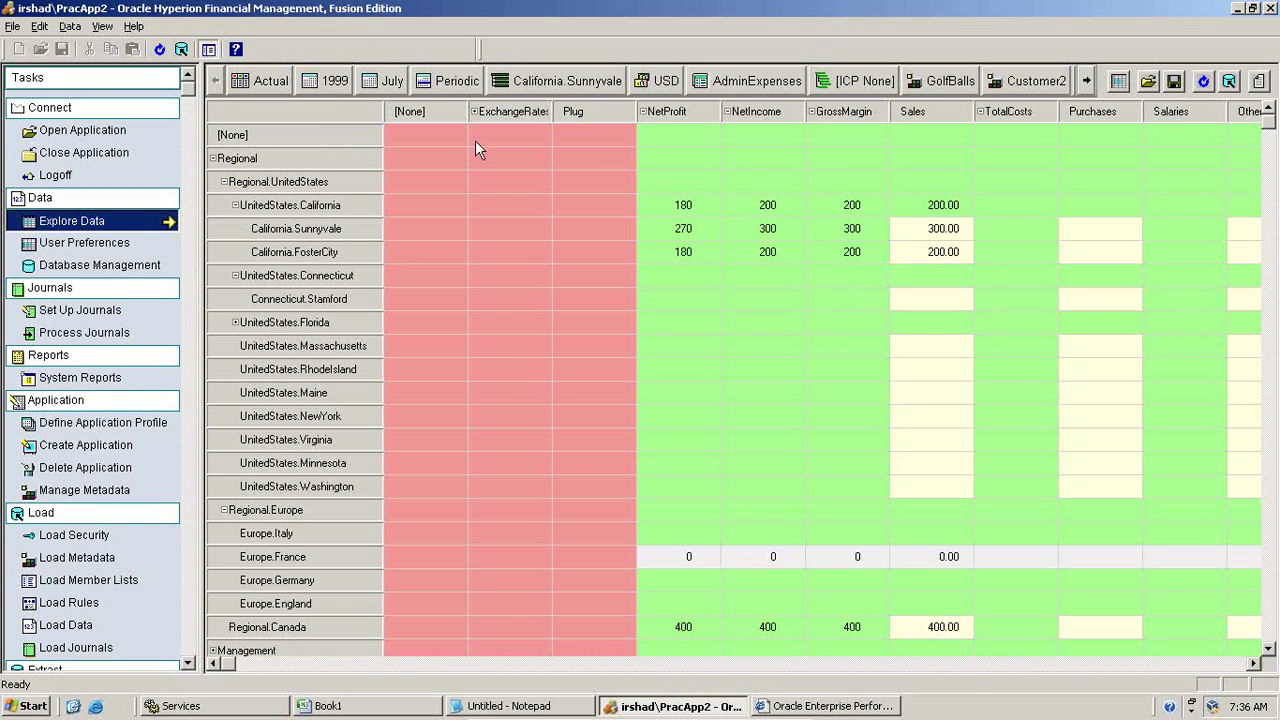
Step: Consolidate California, then enter 300 in FosterCity's Sales cell
right_click(966, 210)
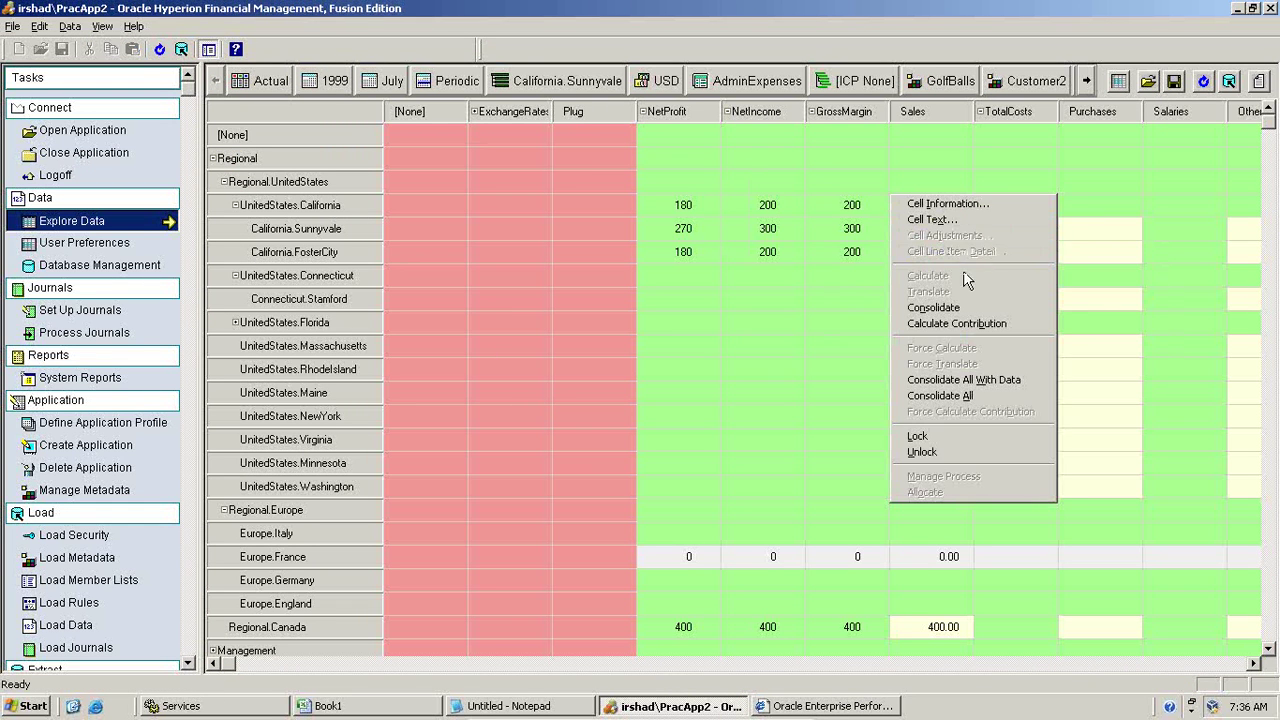
left_click(955, 307)
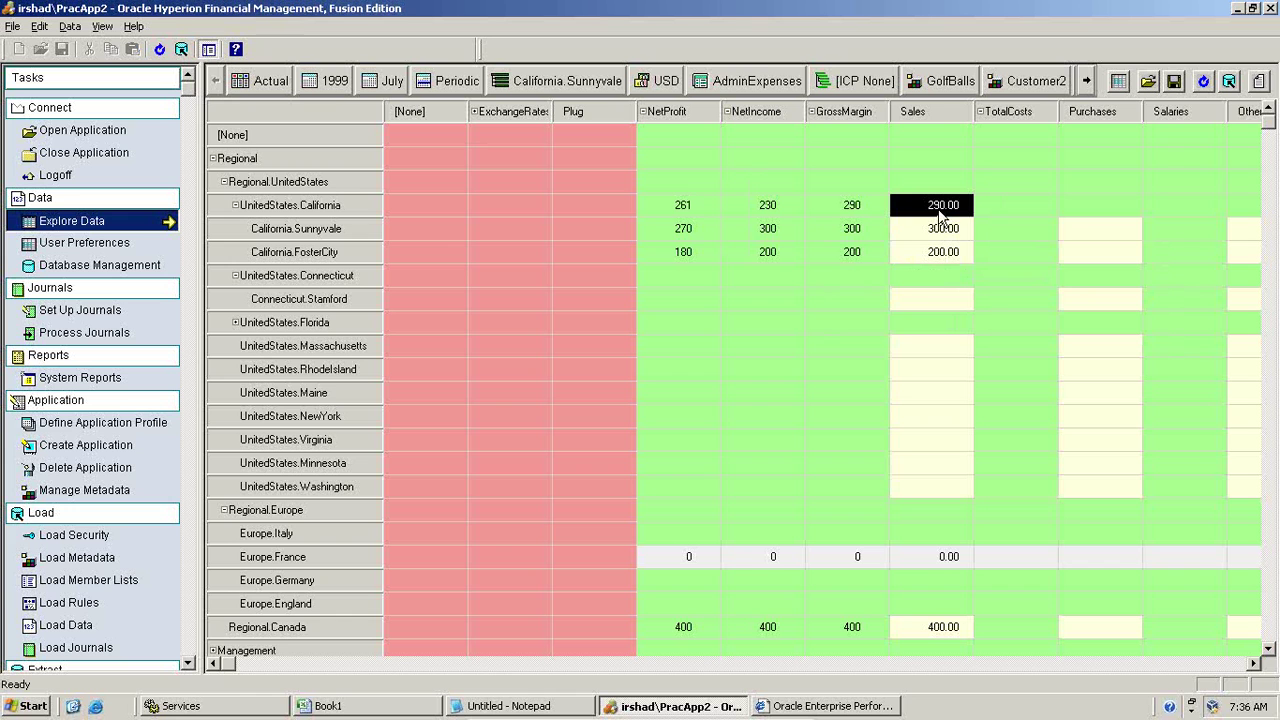
left_click(945, 252)
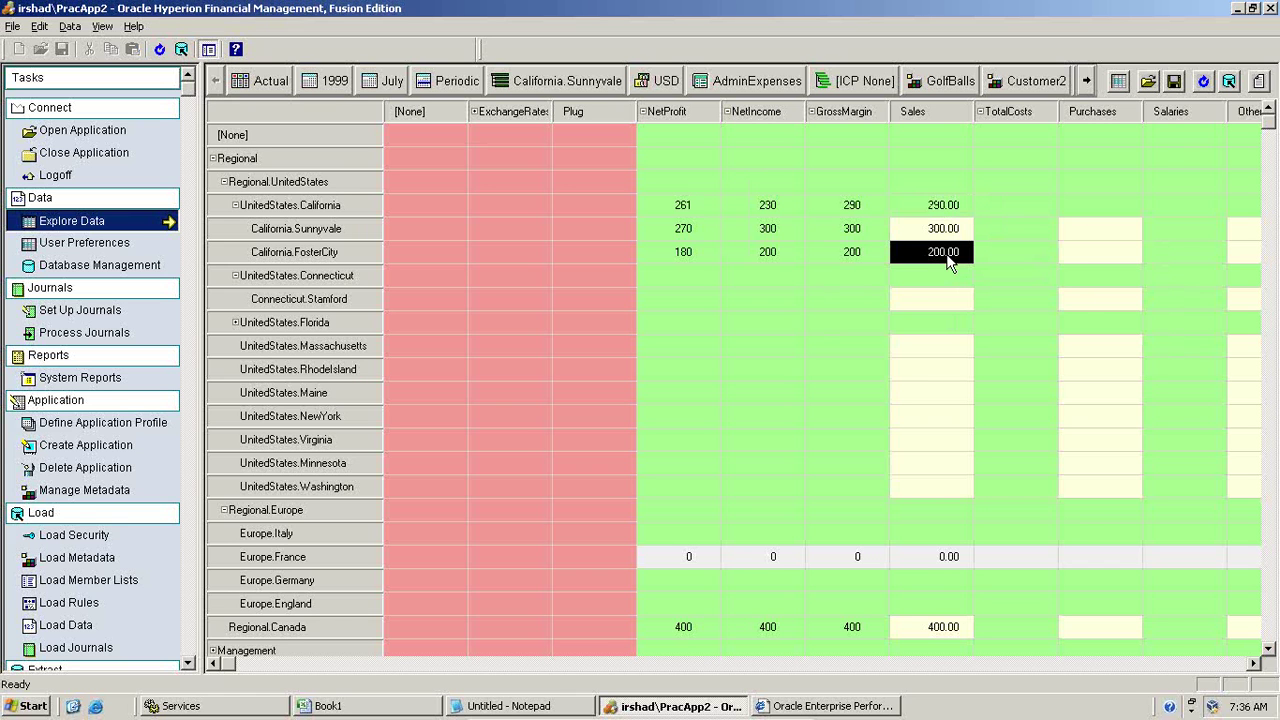
type("300")
left_click(943, 238)
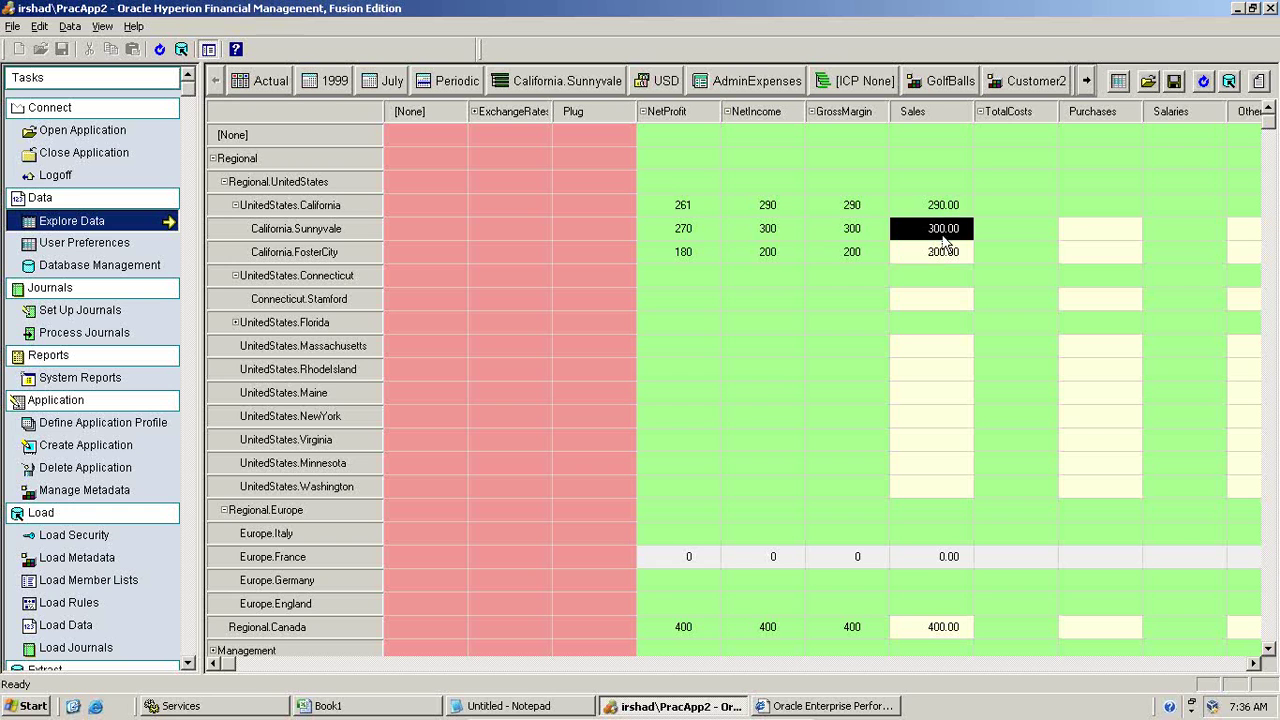
left_click(943, 256)
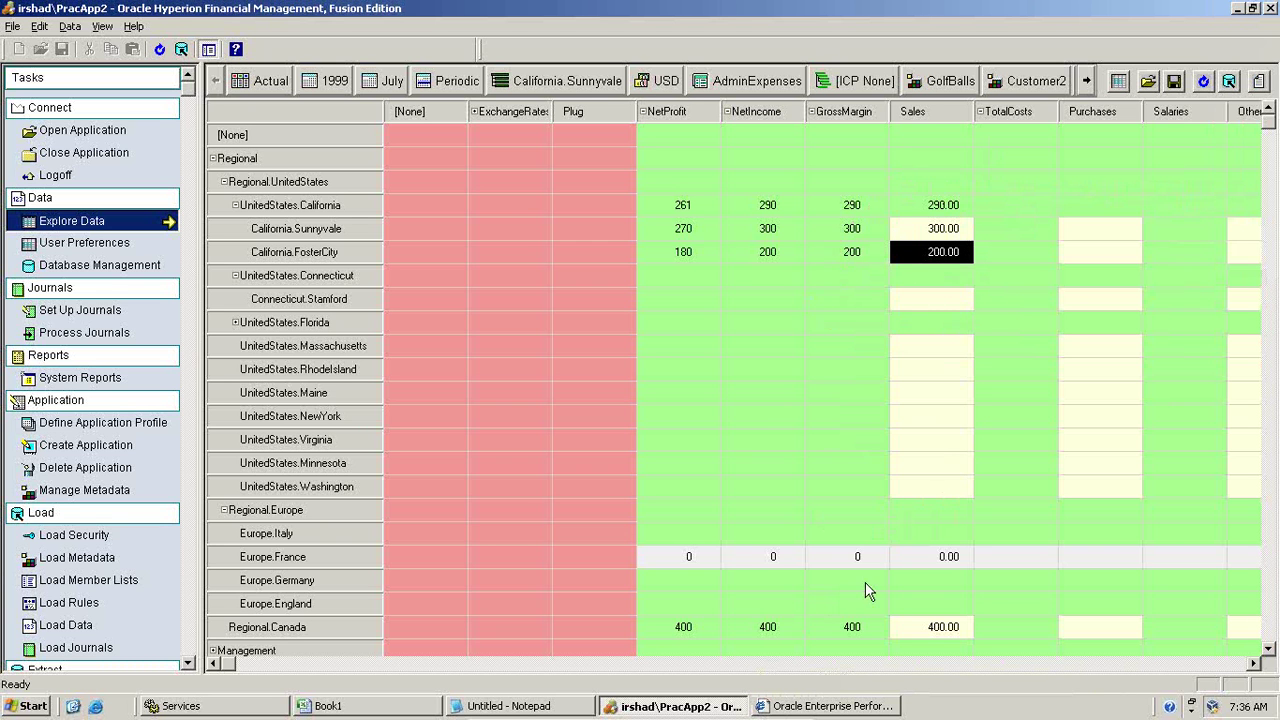
left_click(832, 706)
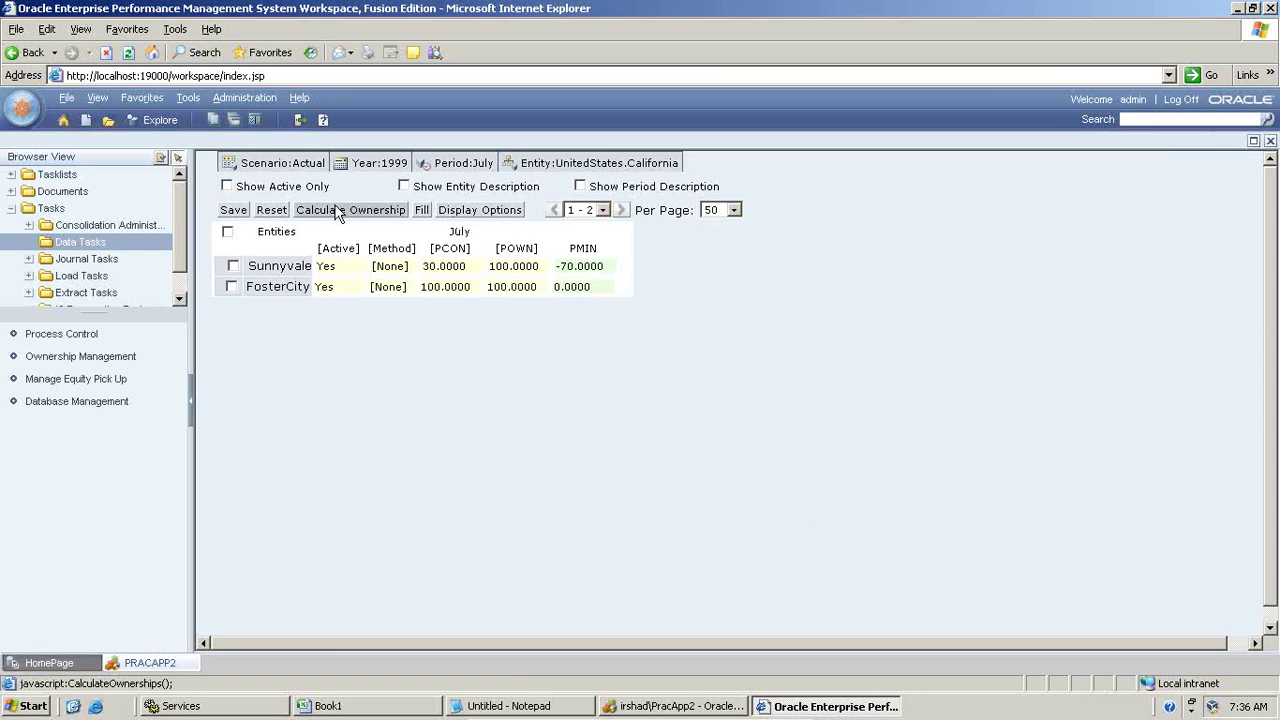
Step: Open Manage Documents from the Administration menu
left_click(240, 97)
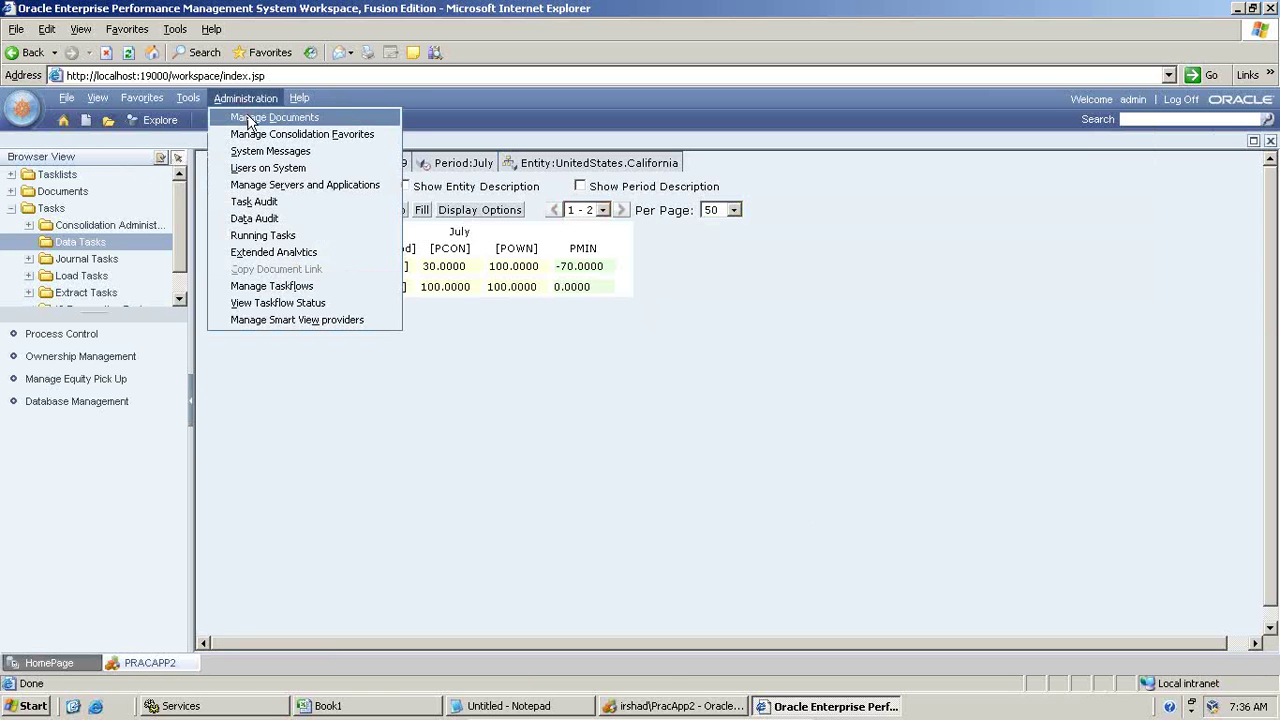
left_click(250, 114)
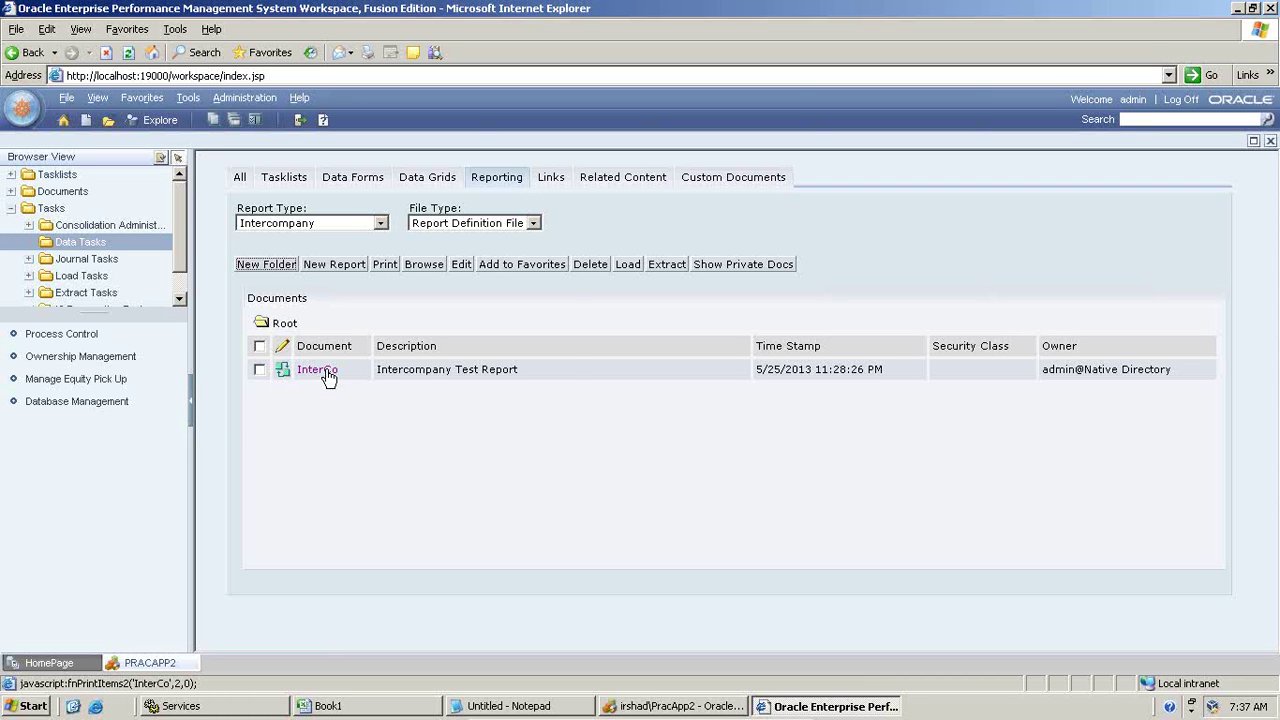
Step: Run the InterCo report, keeping the default HFM-Format
left_click(328, 372)
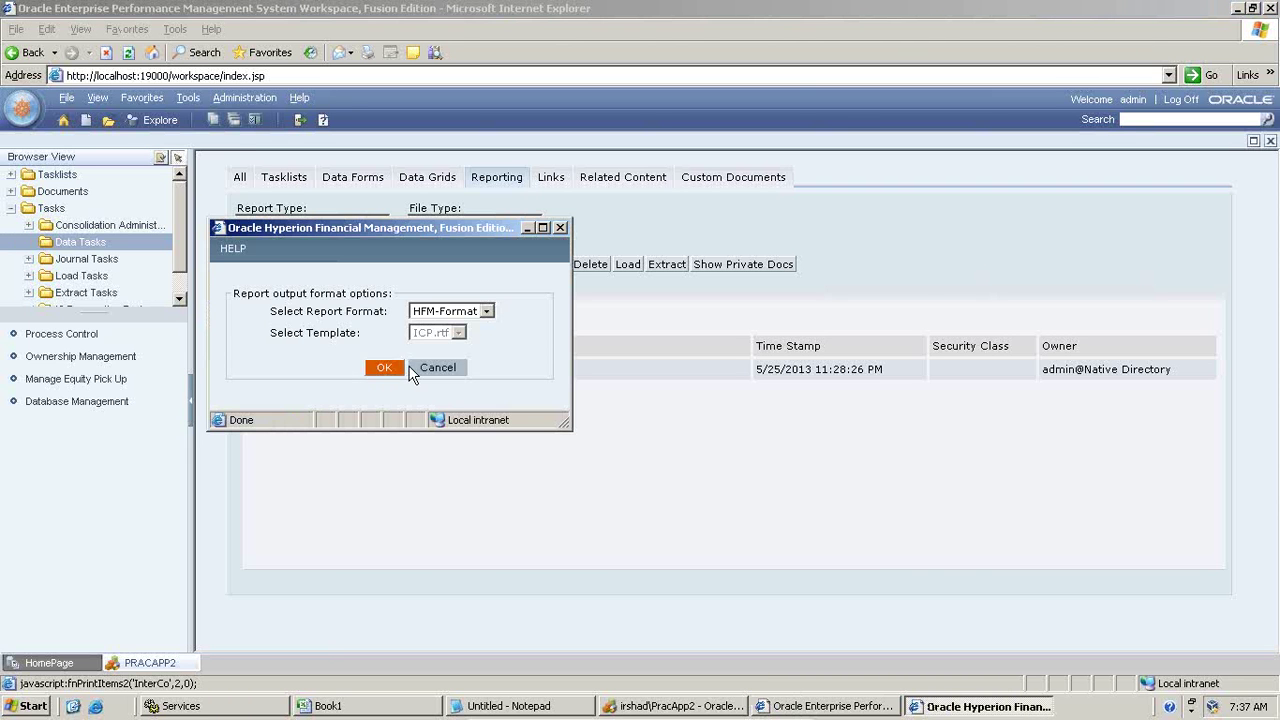
left_click(386, 368)
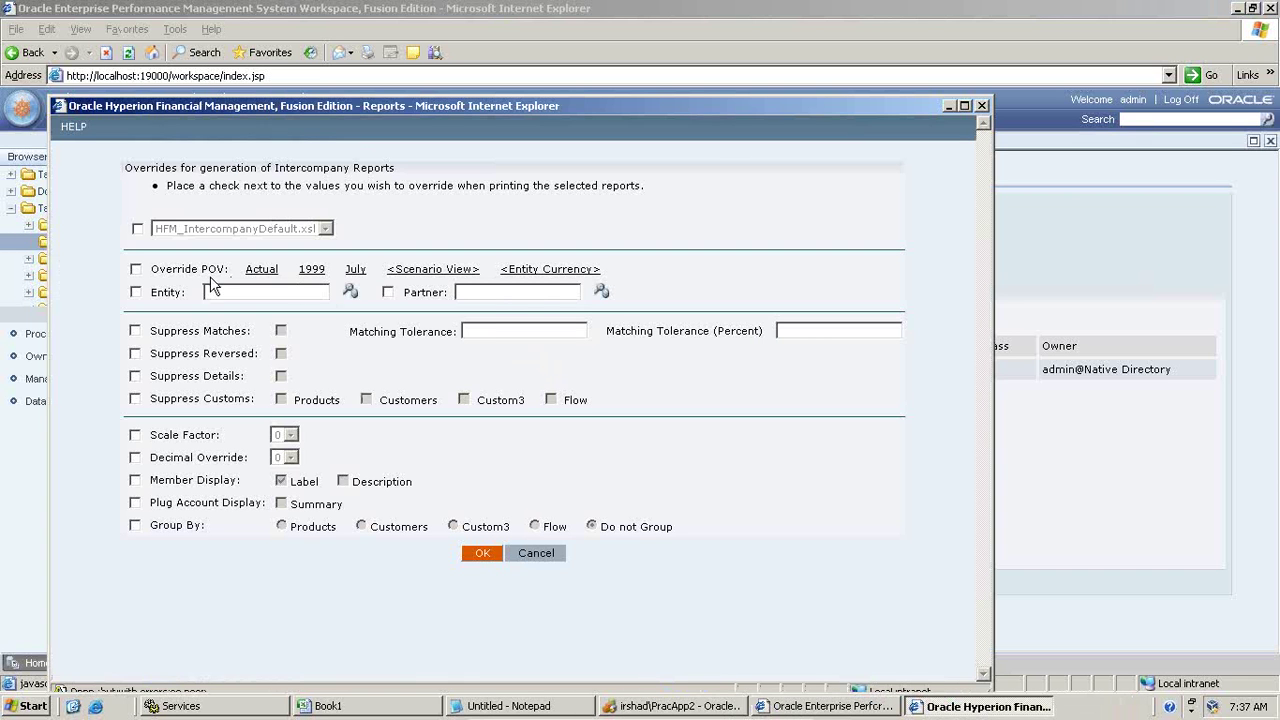
Step: Enable the Entity override and set it to Regional > UnitedStates > California > Sunnyvale
left_click(352, 292)
left_click(136, 292)
left_click(351, 292)
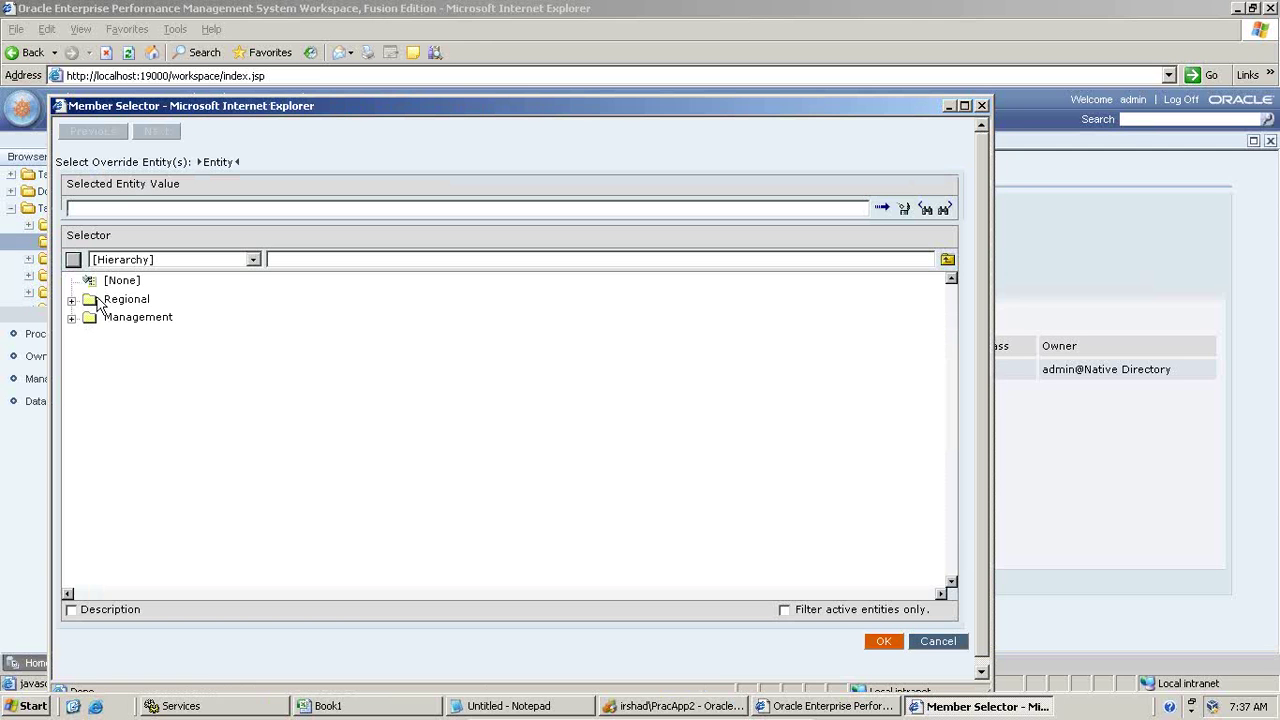
left_click(72, 300)
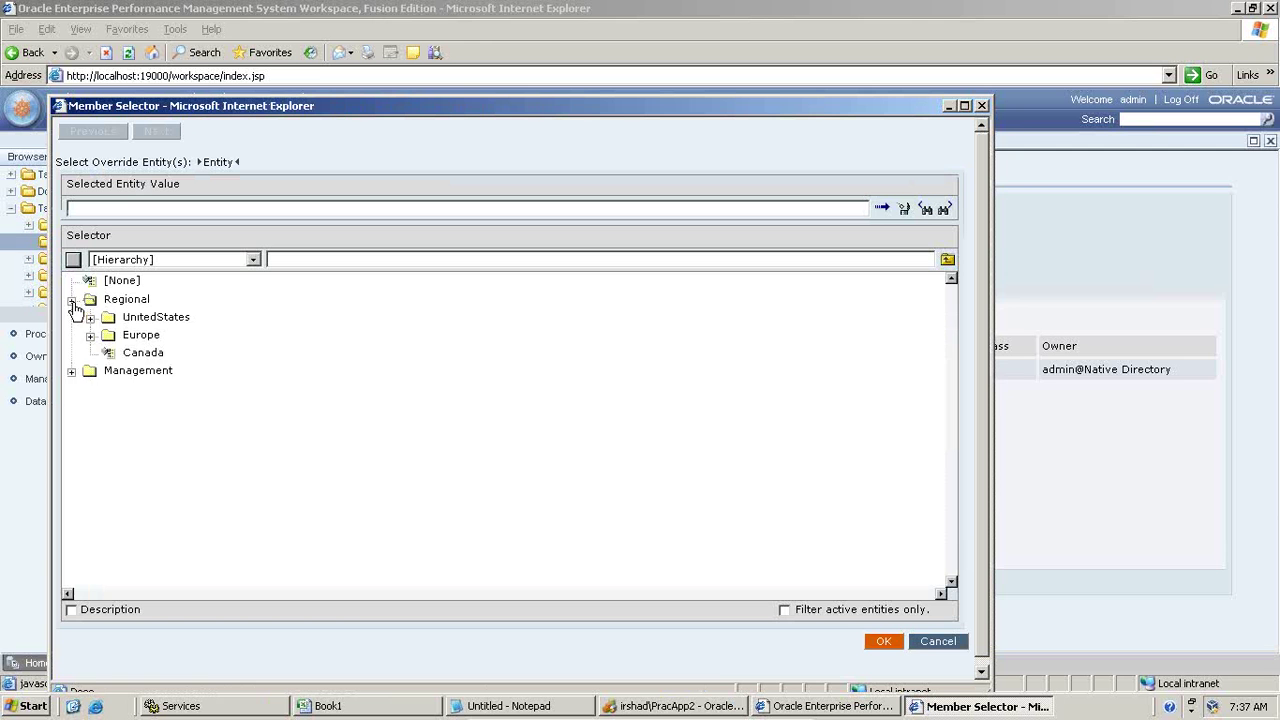
left_click(90, 318)
left_click(109, 336)
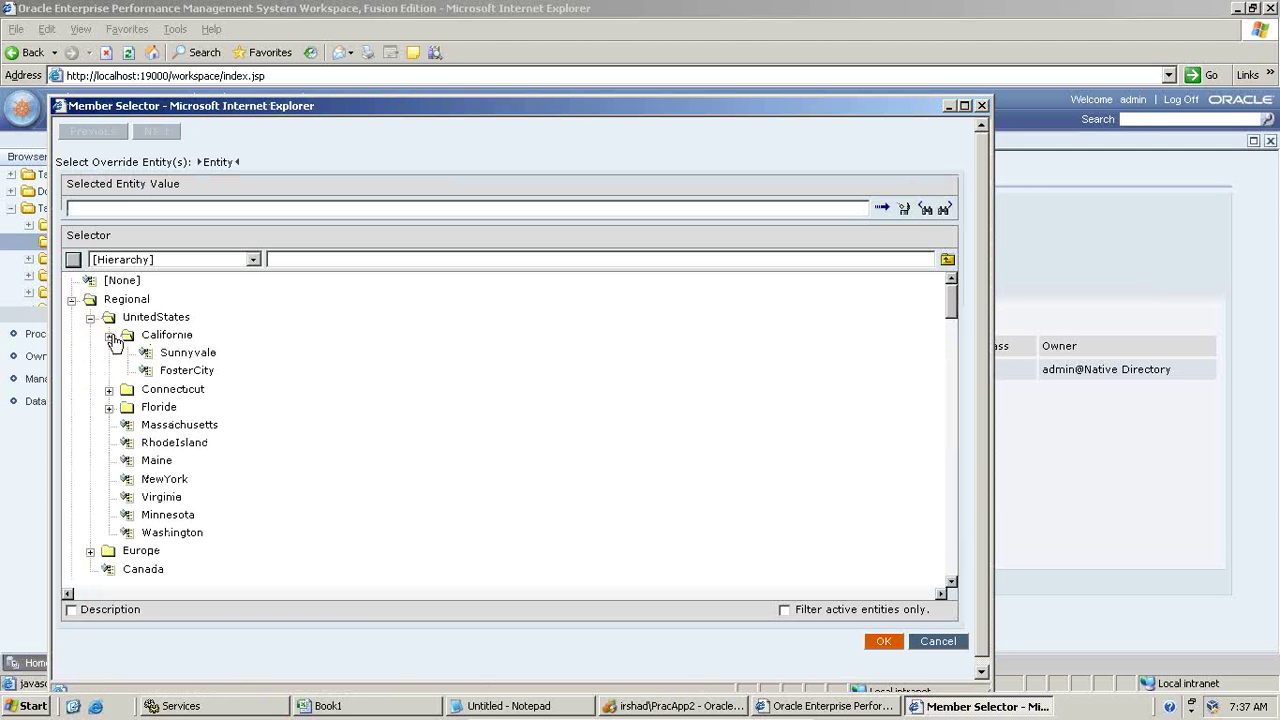
left_click(180, 356)
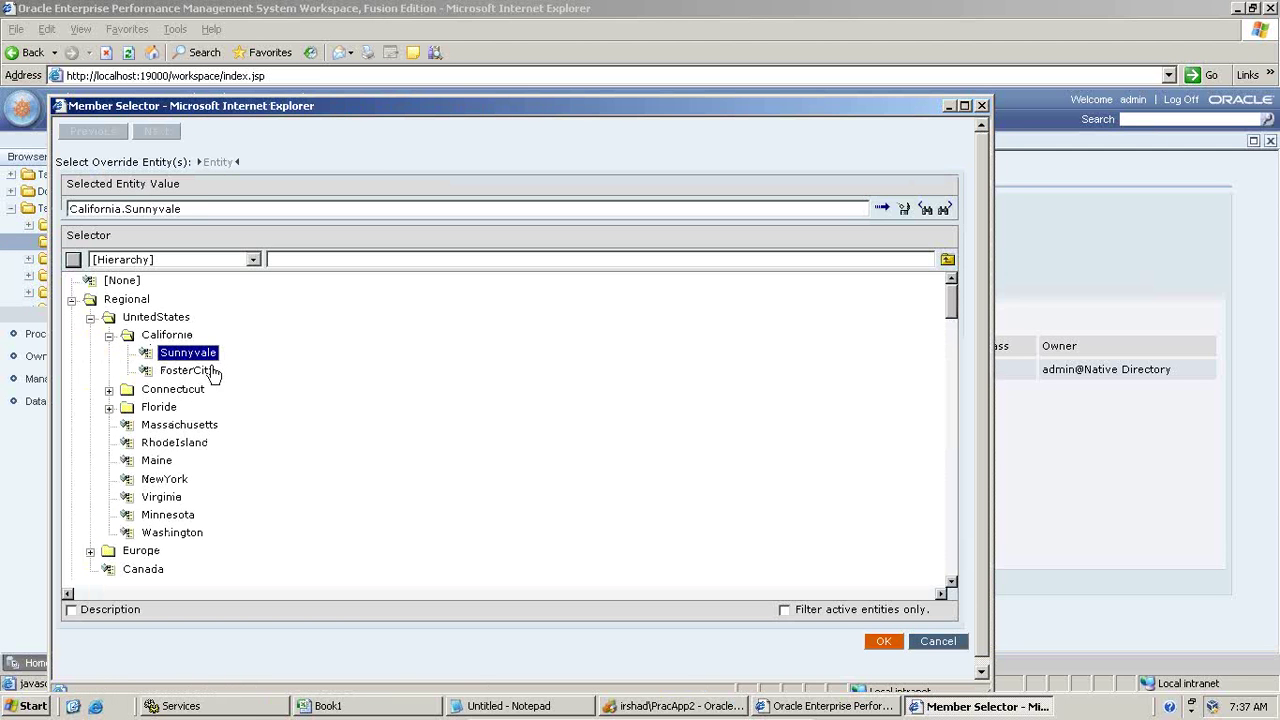
left_click(877, 640)
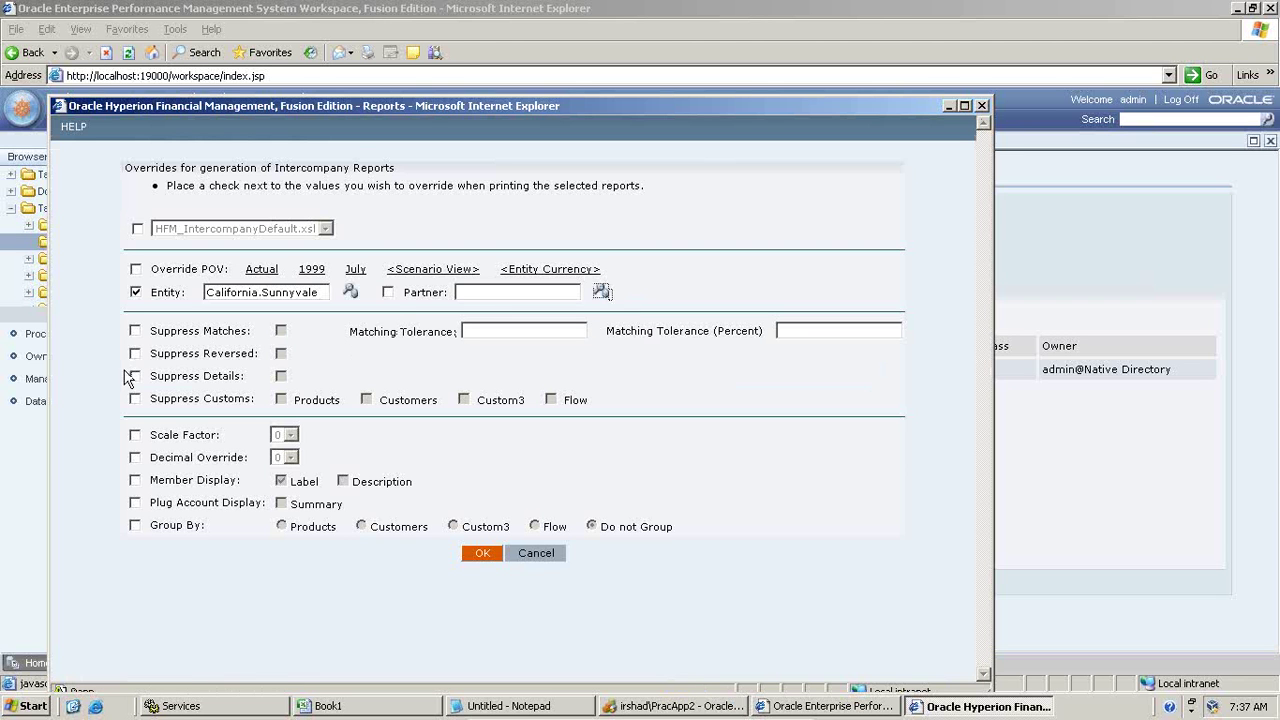
Step: Enable the Partner override and set it to California.FosterCity
left_click(388, 292)
left_click(596, 293)
left_click(72, 300)
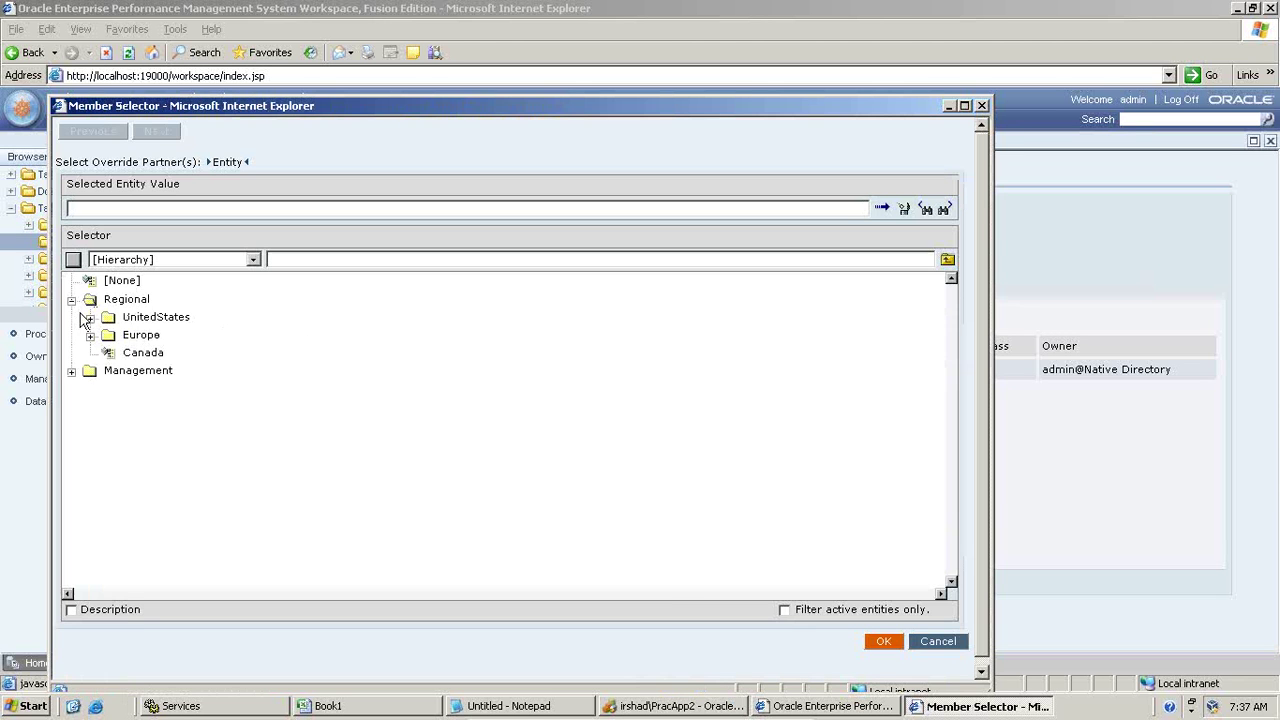
left_click(89, 317)
left_click(109, 335)
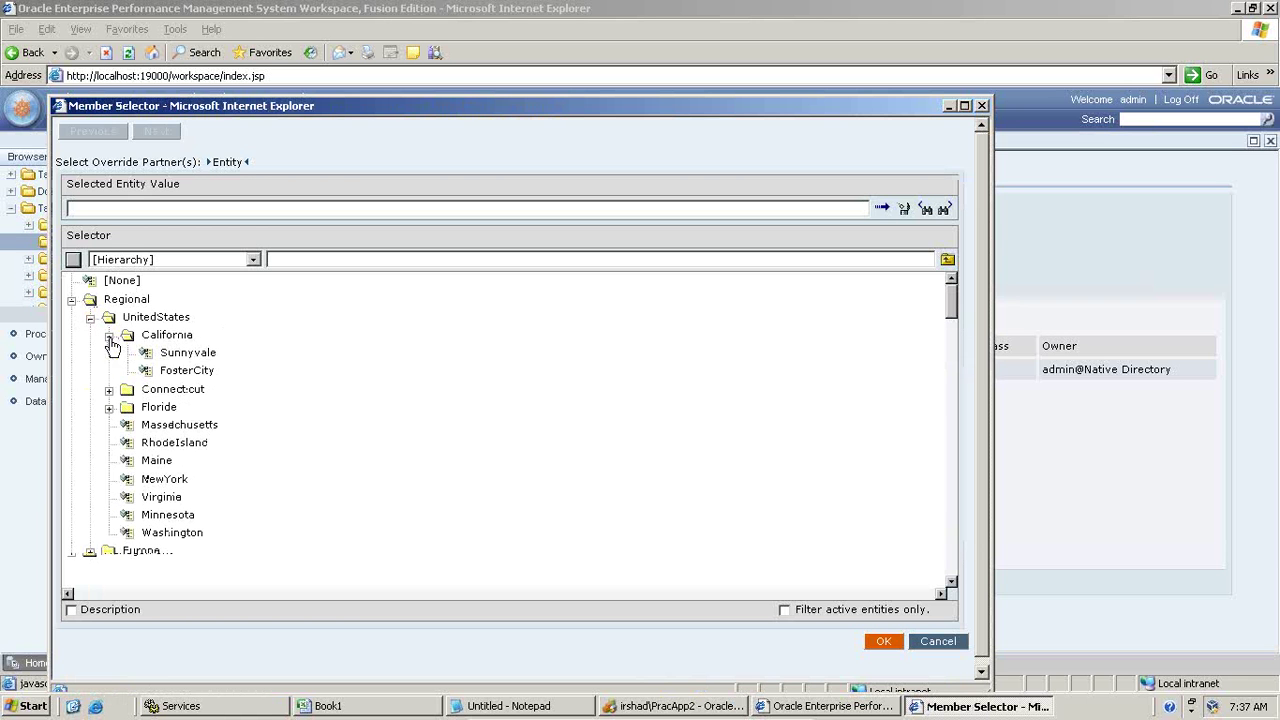
left_click(214, 372)
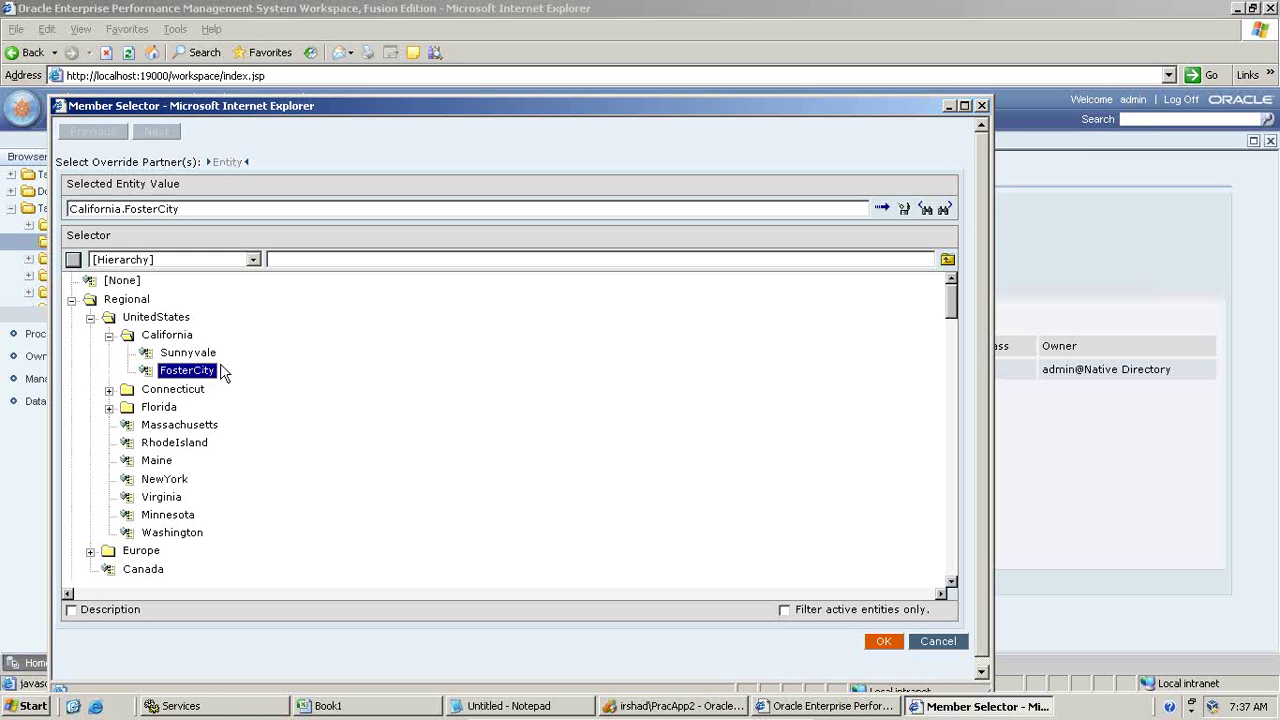
left_click(882, 641)
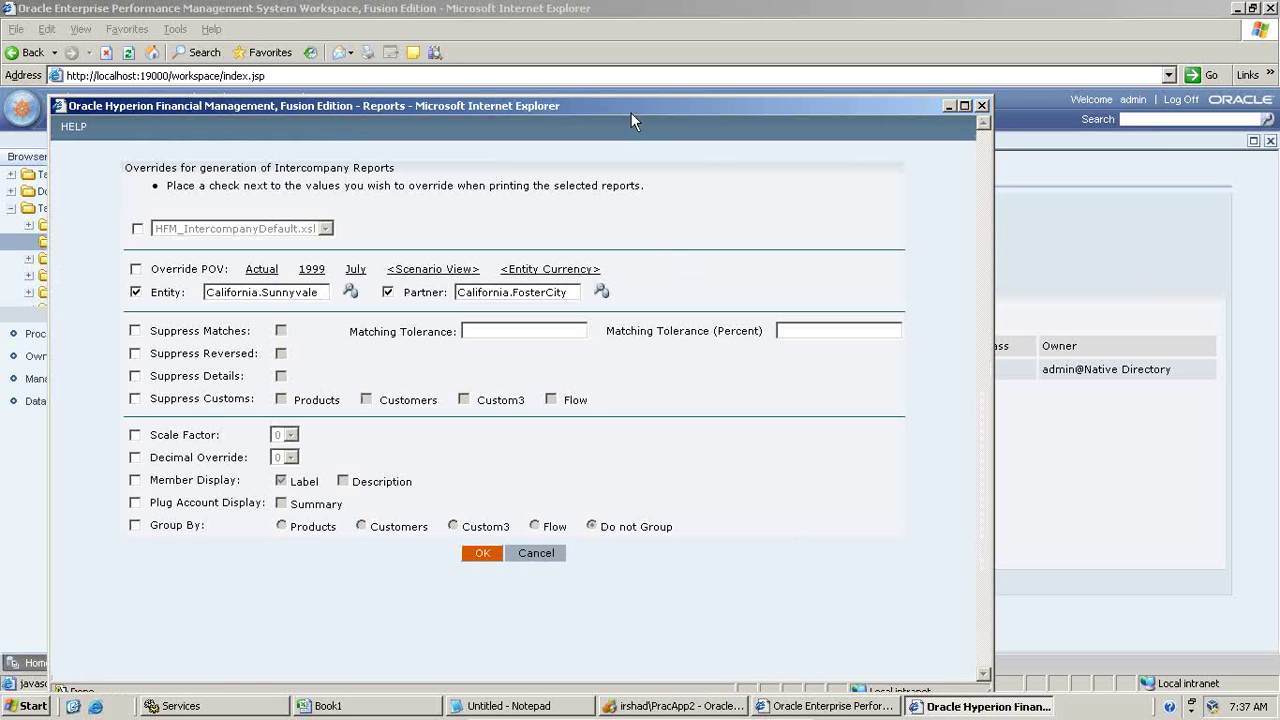
left_click_drag(631, 113, 631, 66)
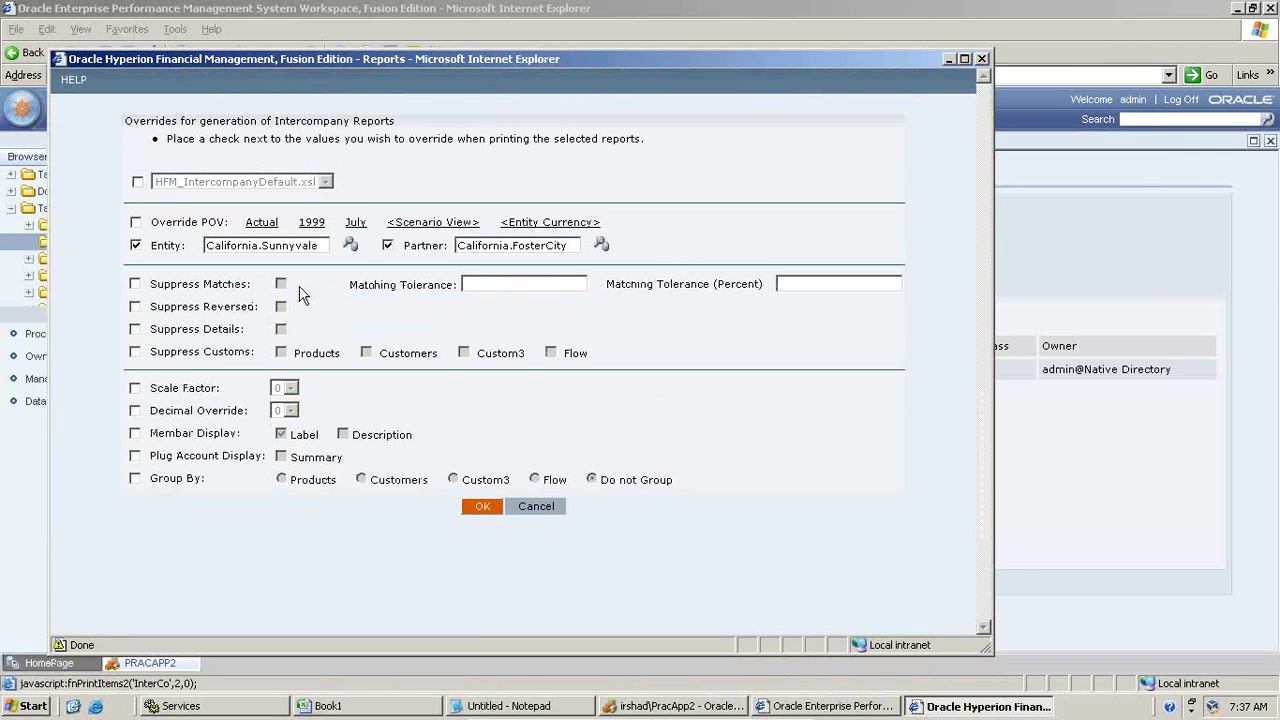
Step: Generate the Sunnyvale vs. FosterCity report, review its zero Grand Total, and close it
left_click(482, 506)
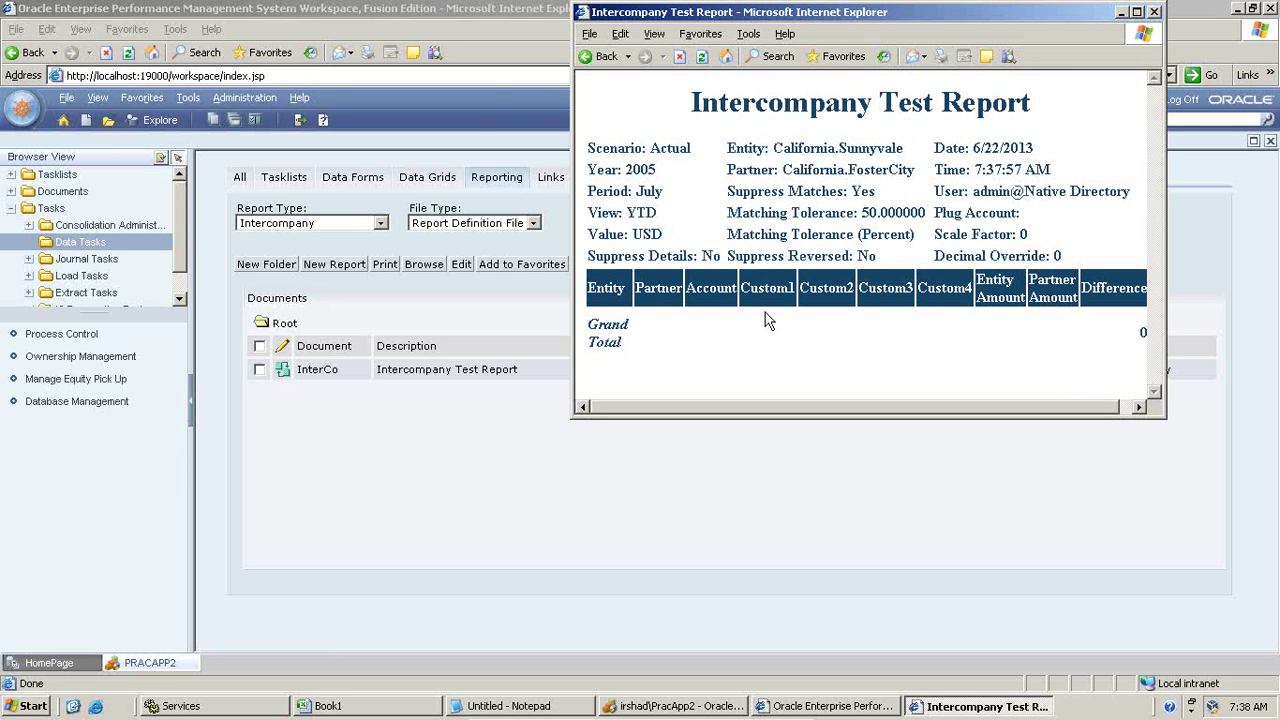
left_click(1154, 12)
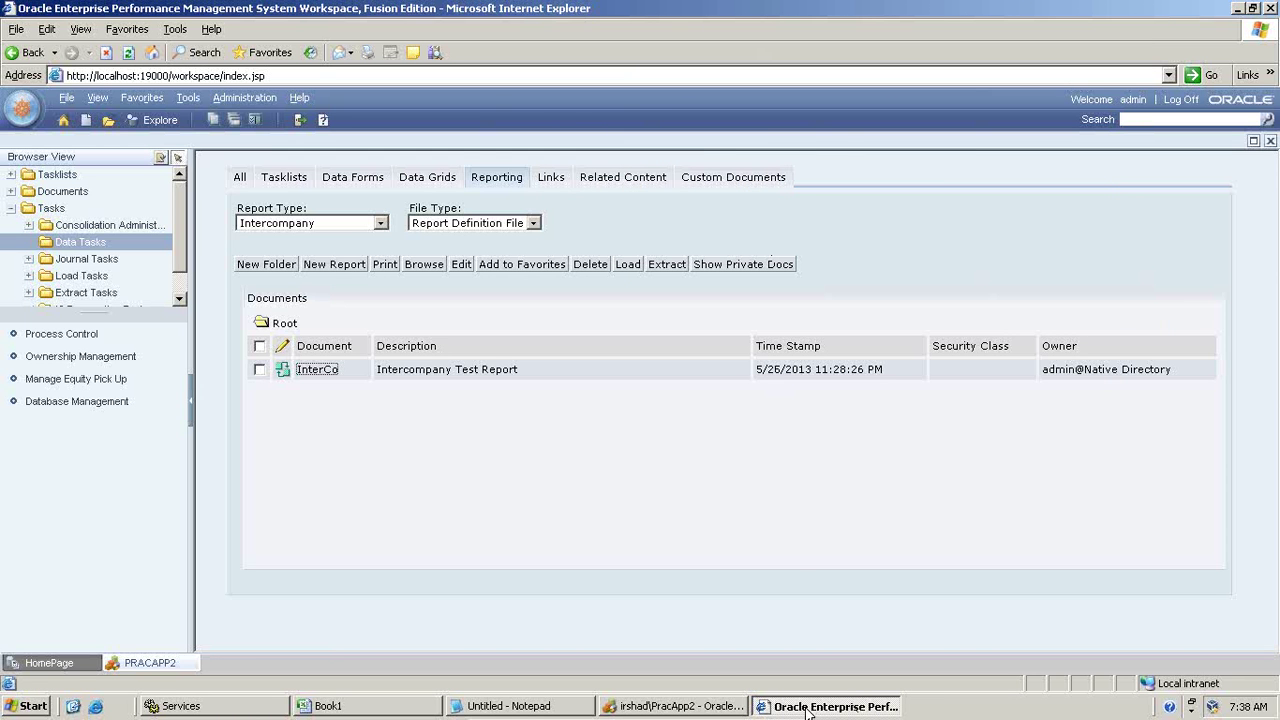
Step: Leave the PowerPoint slides and bring the MultiDimention_Analysis_HFM Excel workbook to the front
mouse_move(806, 716)
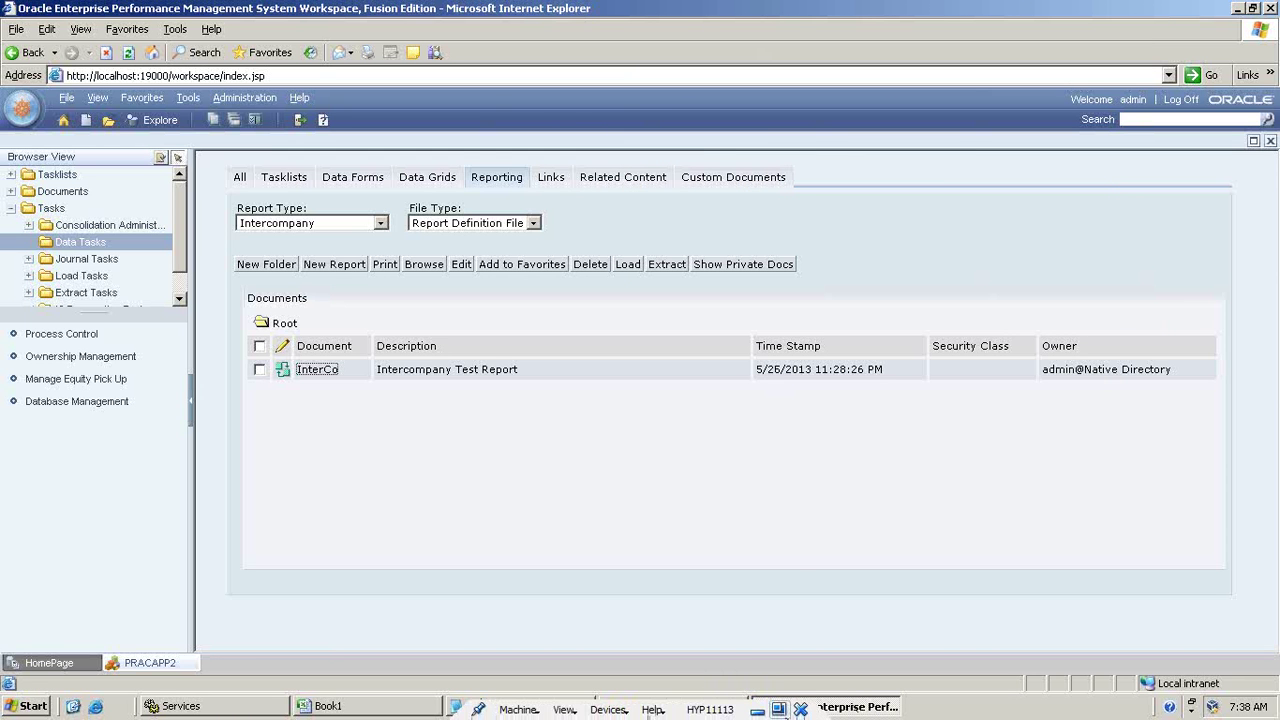
left_click(757, 710)
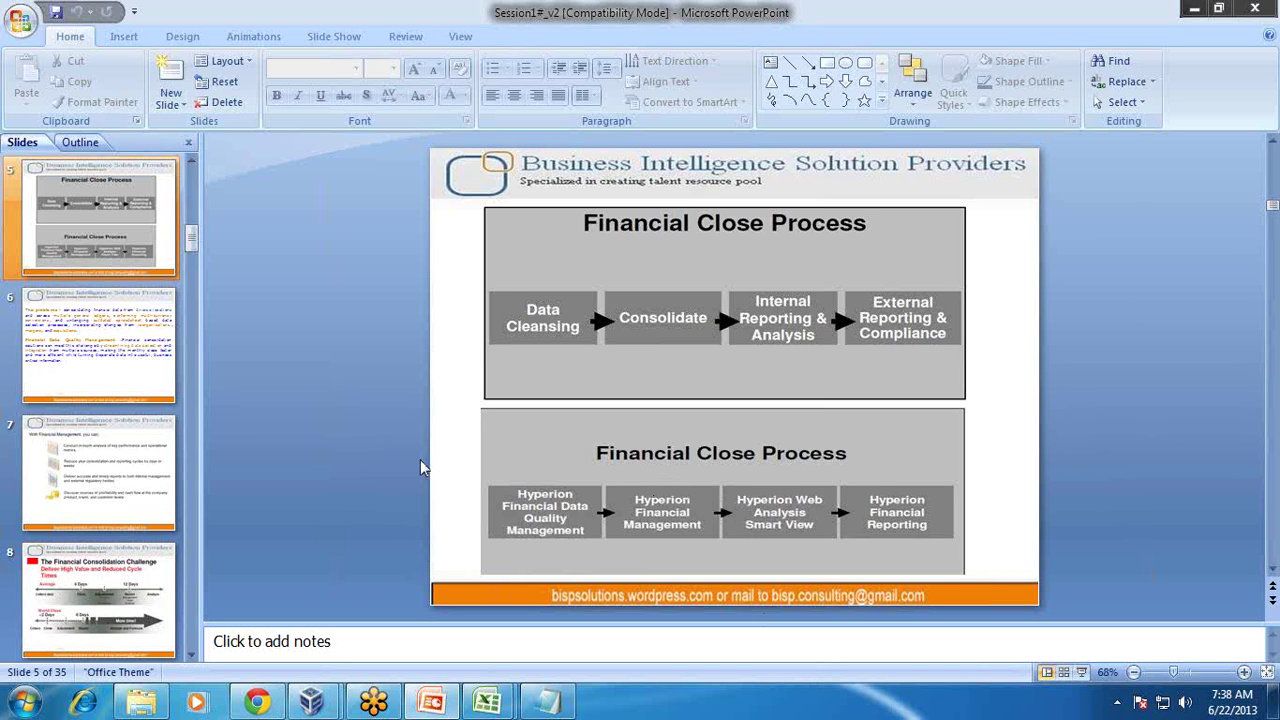
mouse_move(493, 705)
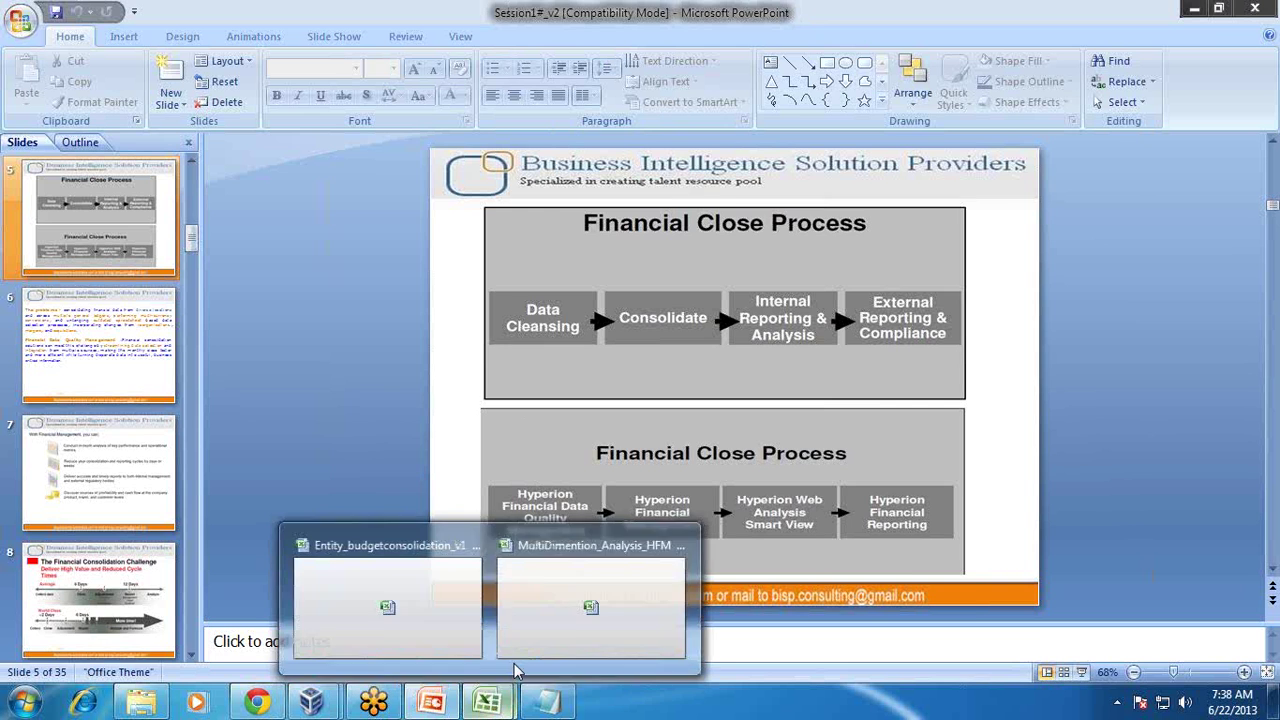
left_click(531, 606)
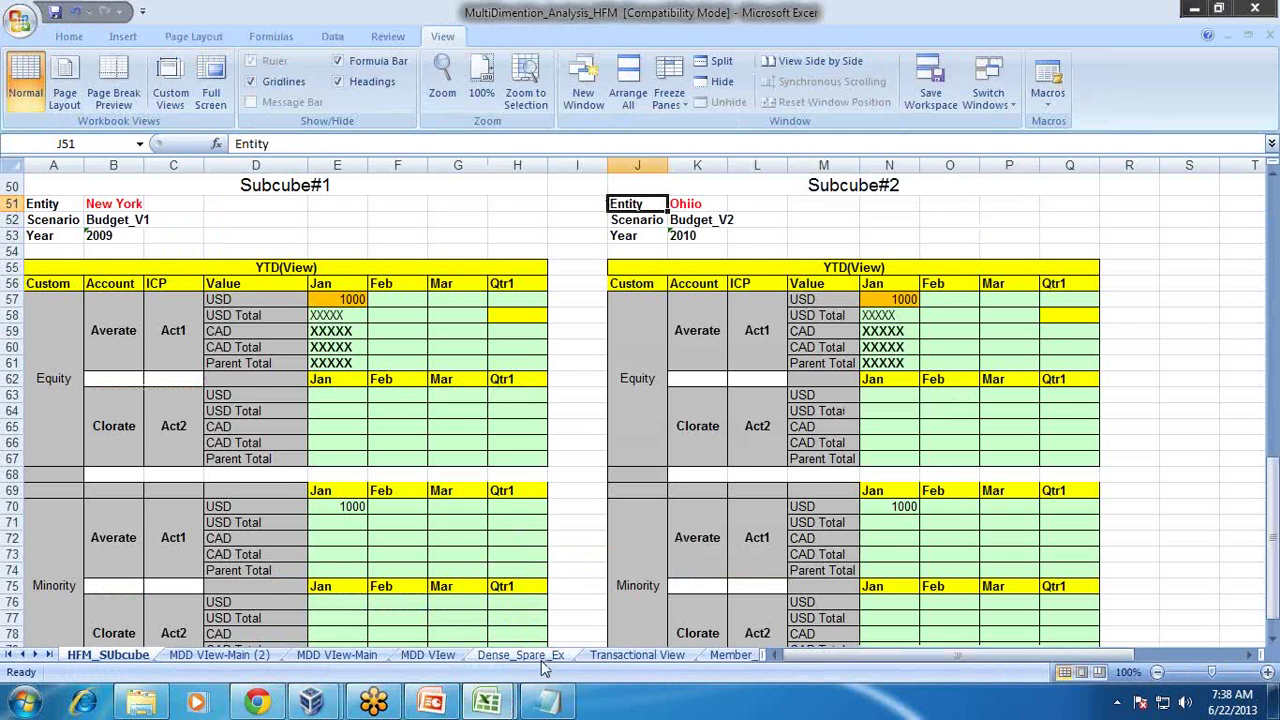
Step: Open Sales_Sheet and inspect country, product family and row 2 record cells
left_click_drag(772, 660, 920, 660)
left_click(829, 655)
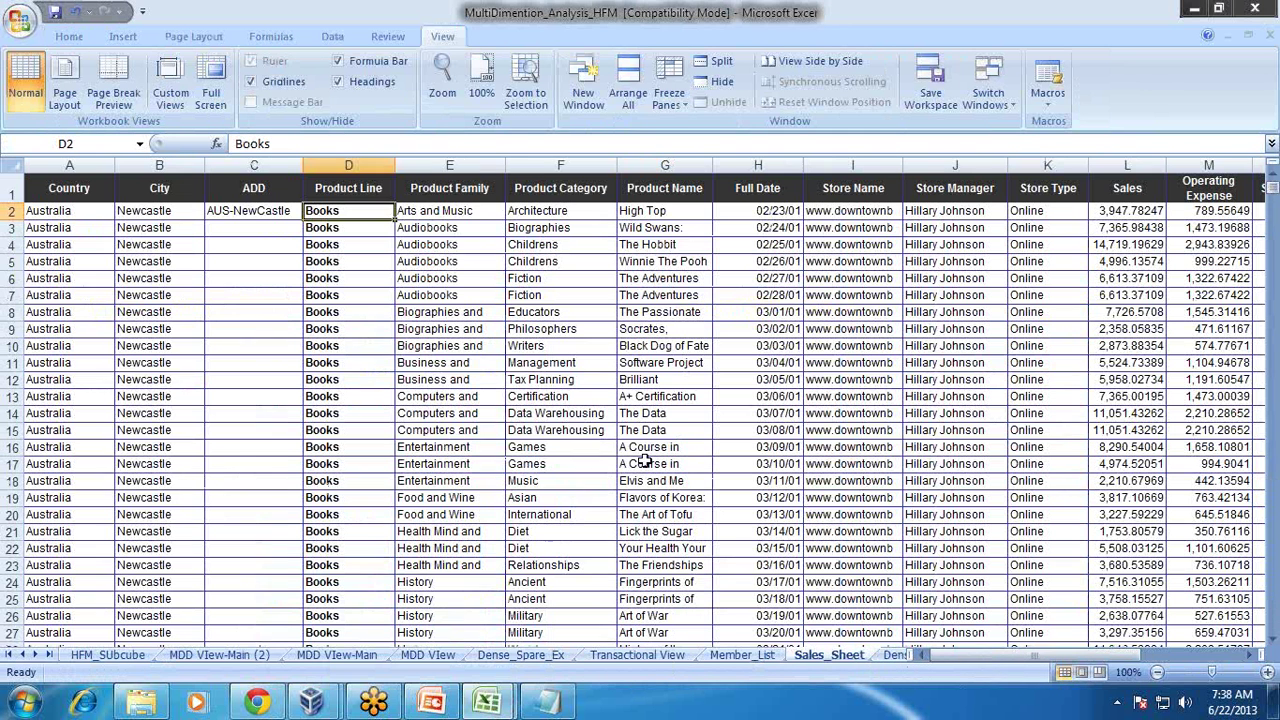
left_click(600, 431)
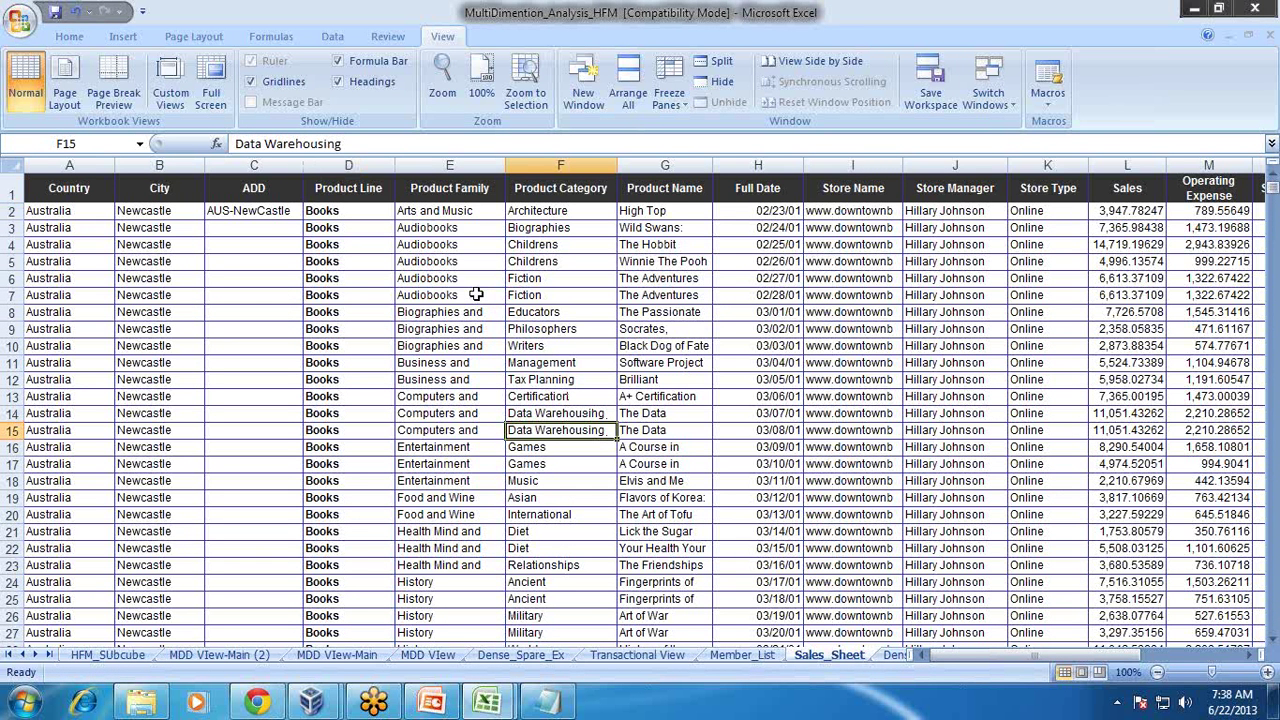
left_click(104, 263)
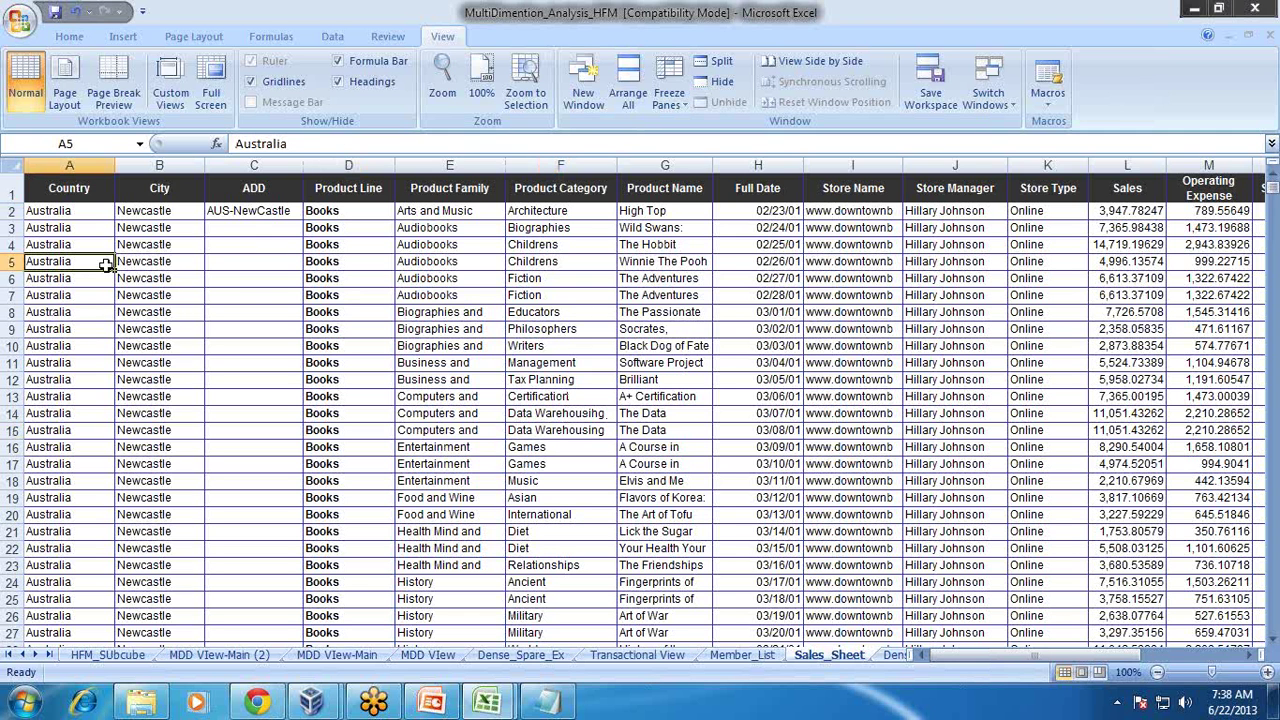
left_click(478, 462)
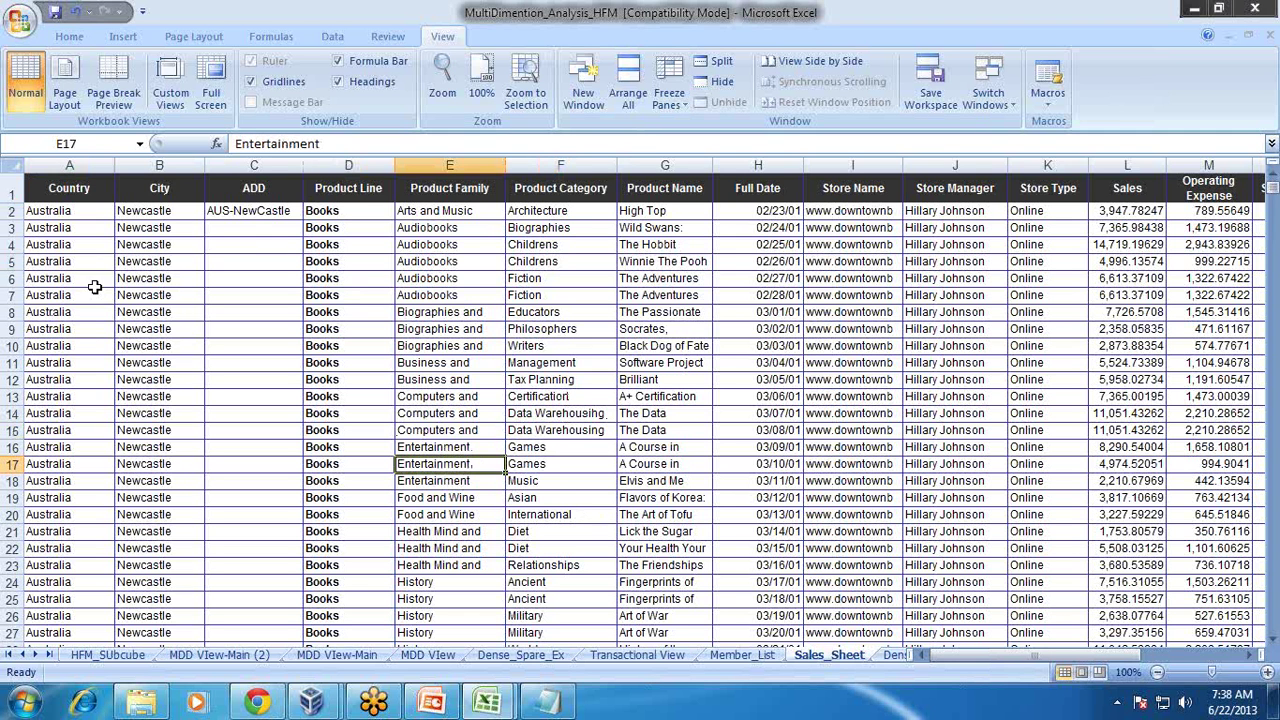
left_click(10, 211)
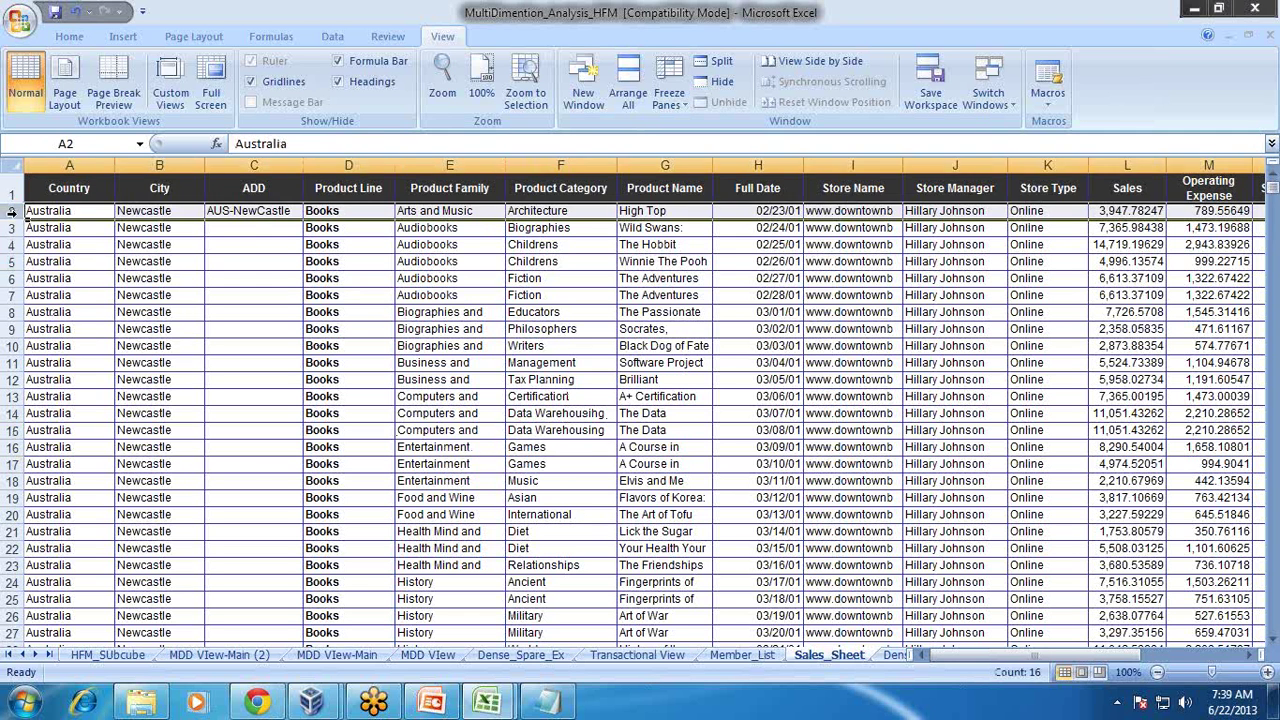
left_click(76, 243)
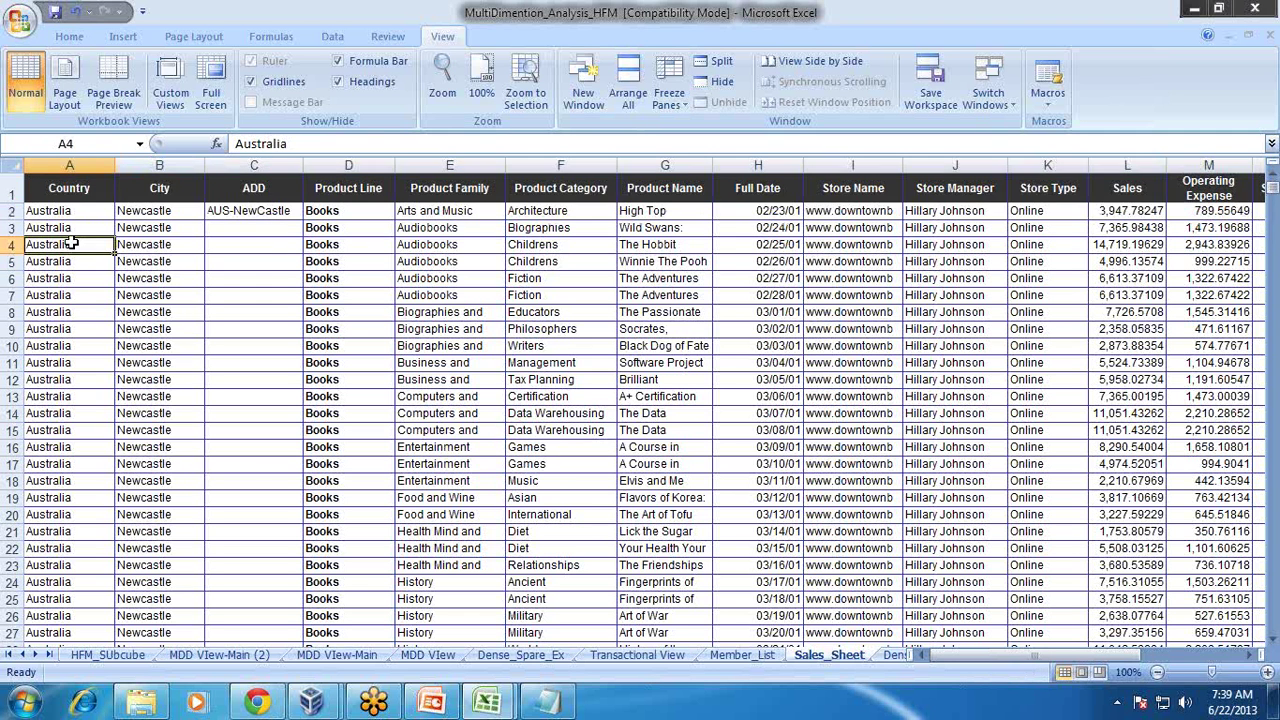
left_click(12, 211)
left_click(90, 233)
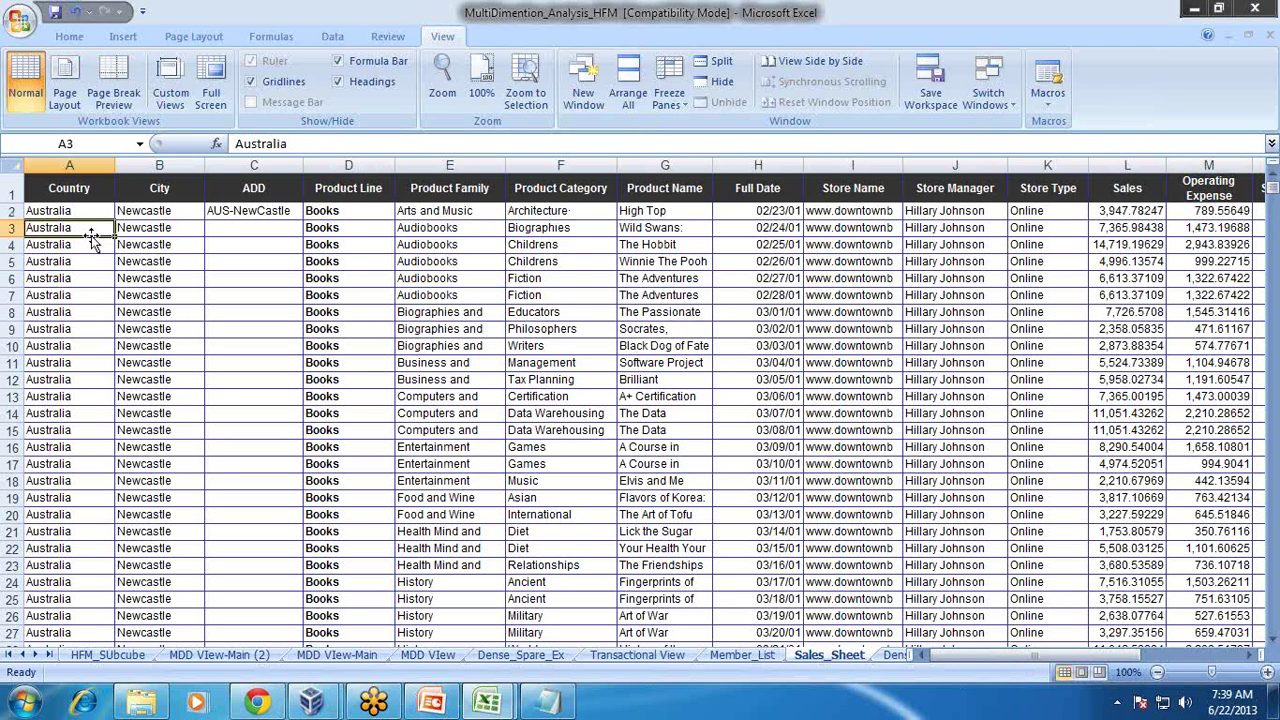
left_click(75, 213)
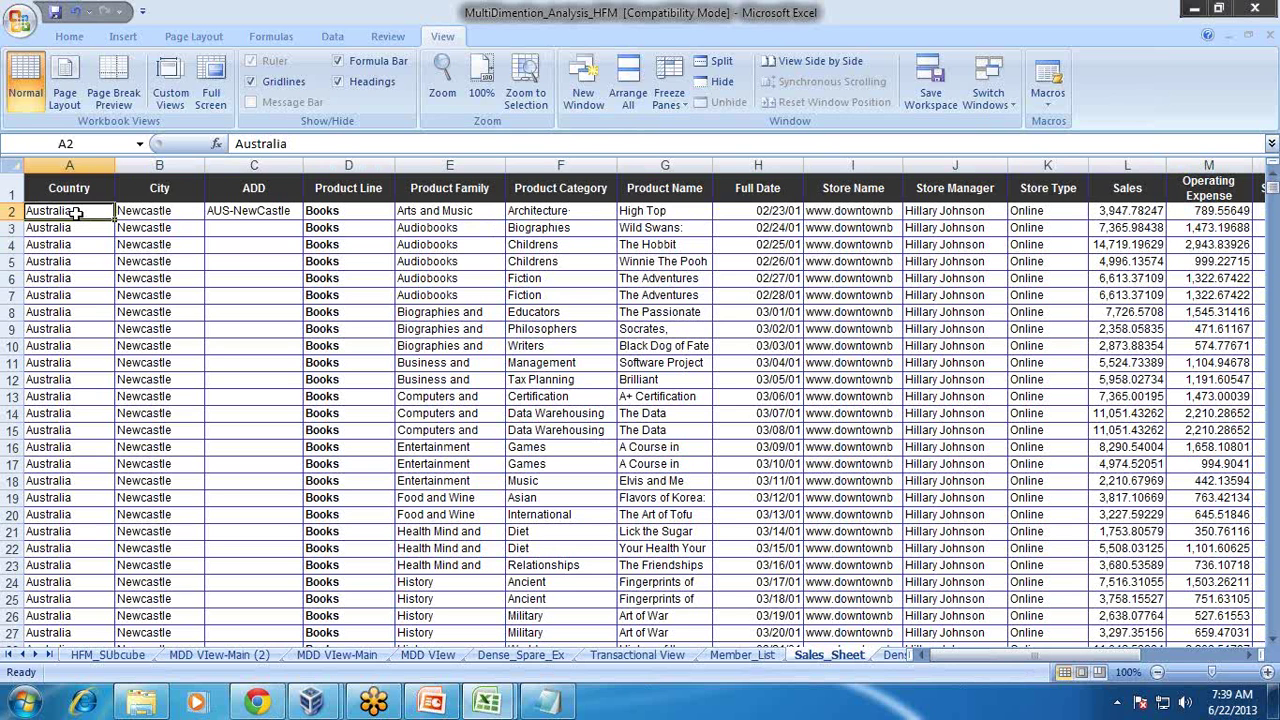
Step: Review row 2's city Newcastle, AUS-NewCastle address, product details, date, store and manager
left_click(186, 212)
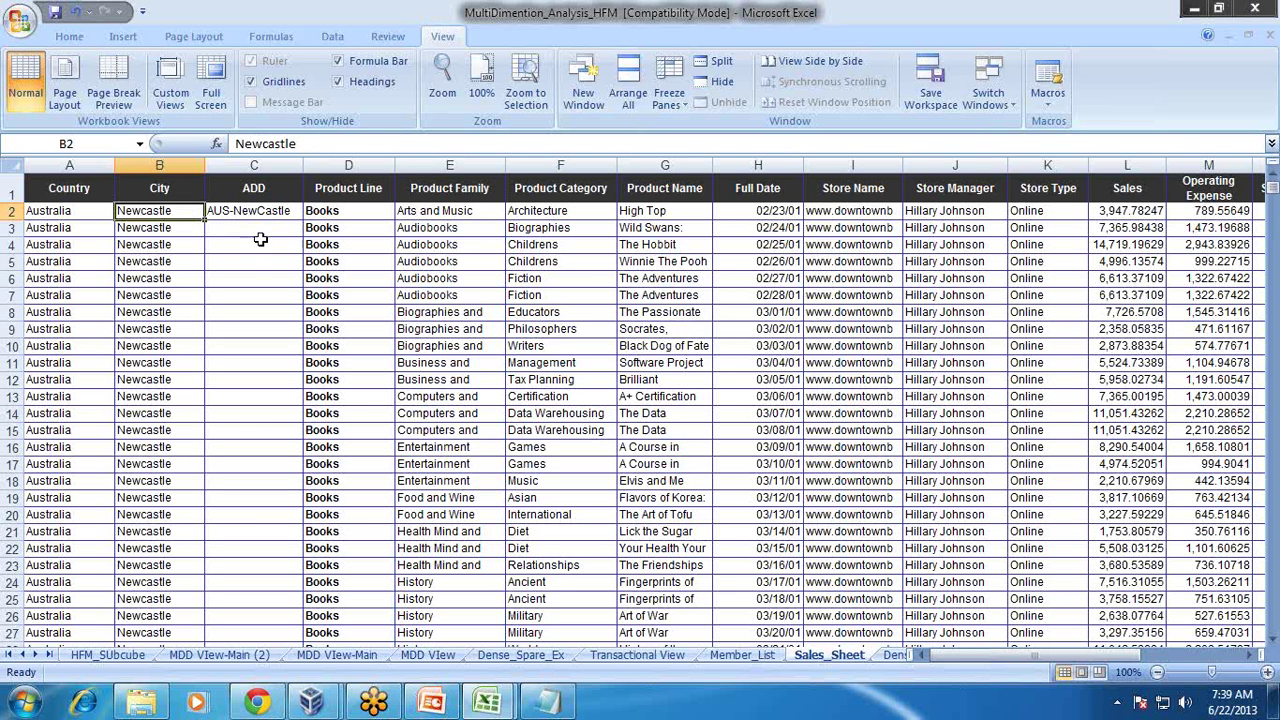
left_click(252, 280)
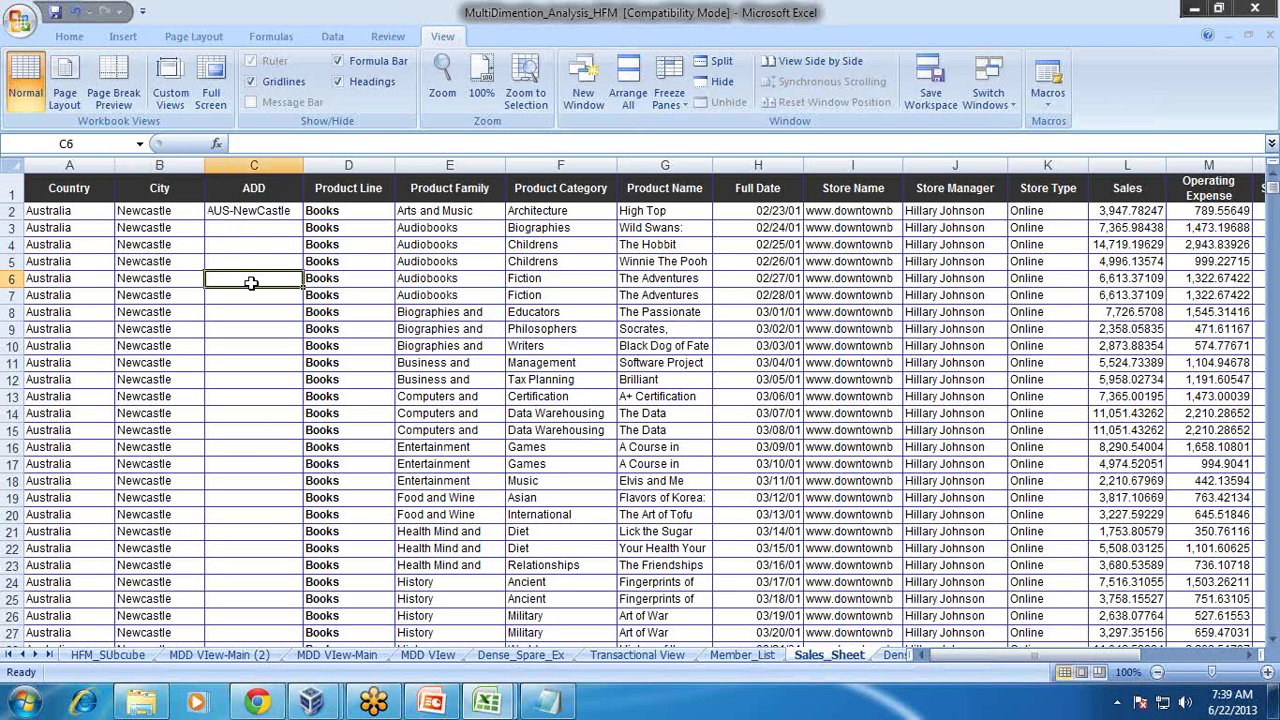
left_click(86, 212)
left_click(172, 214)
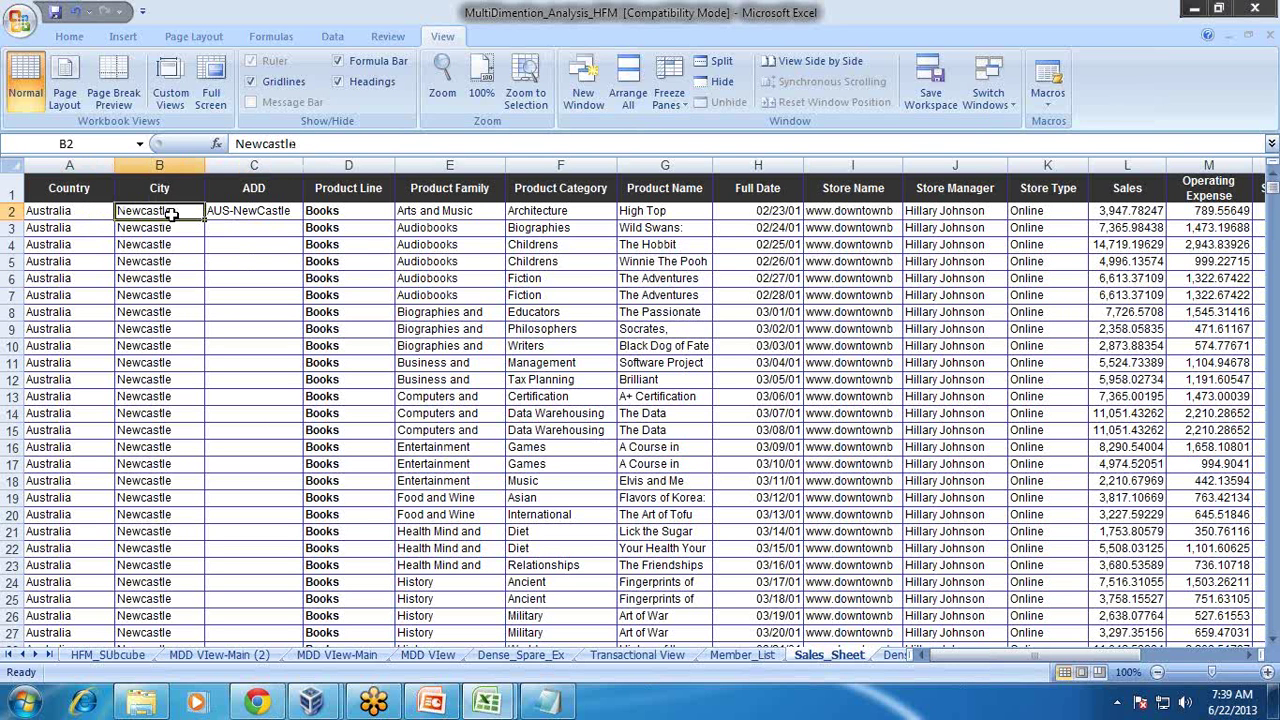
left_click(238, 211)
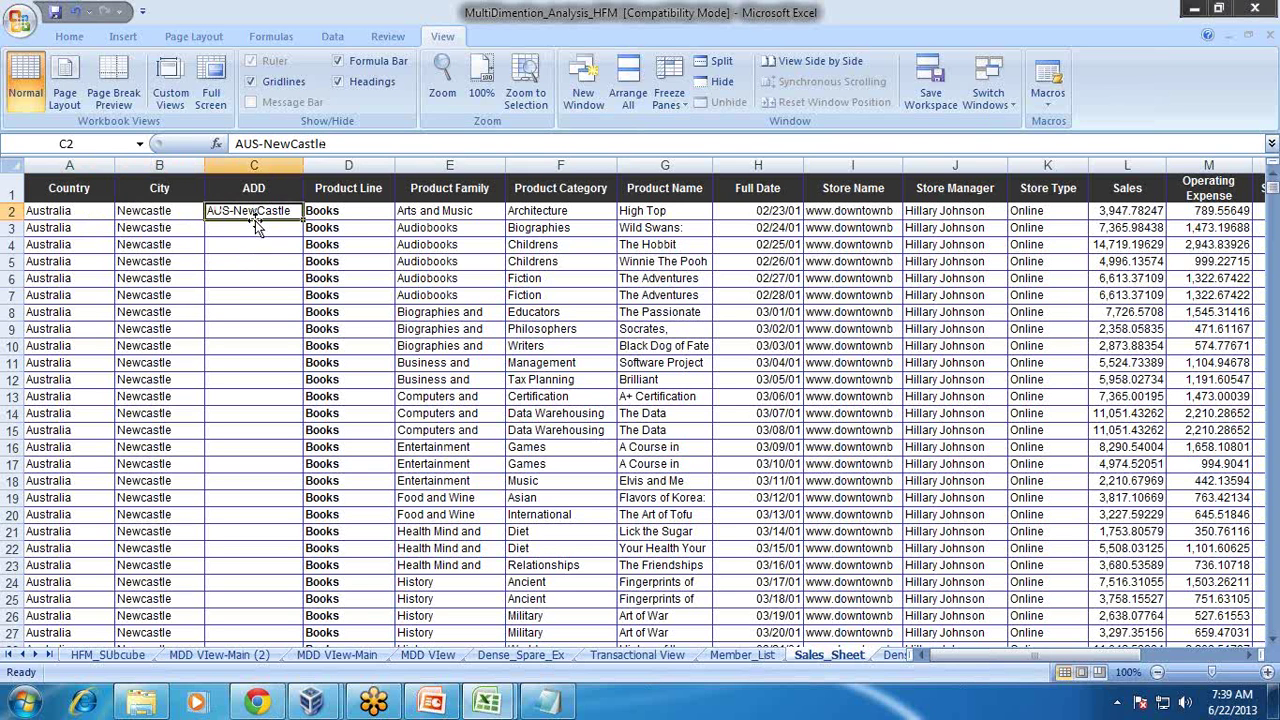
left_click_drag(345, 210, 690, 211)
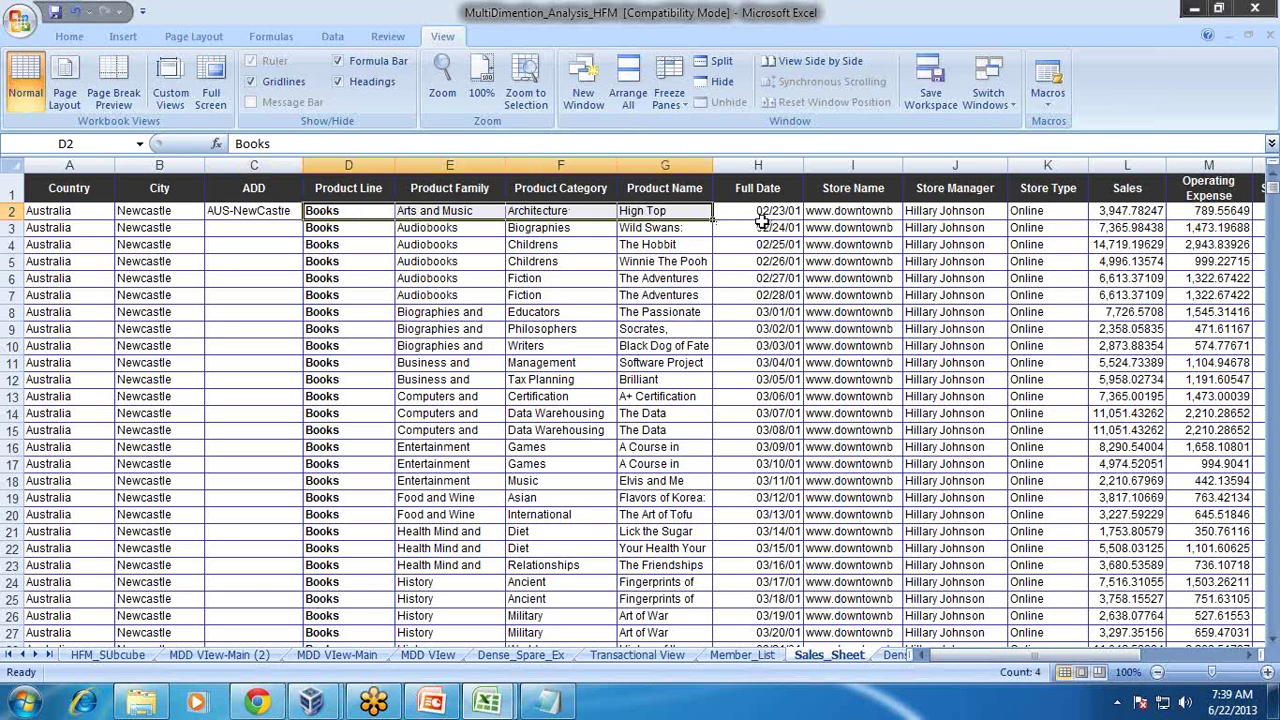
left_click(766, 211)
left_click(846, 212)
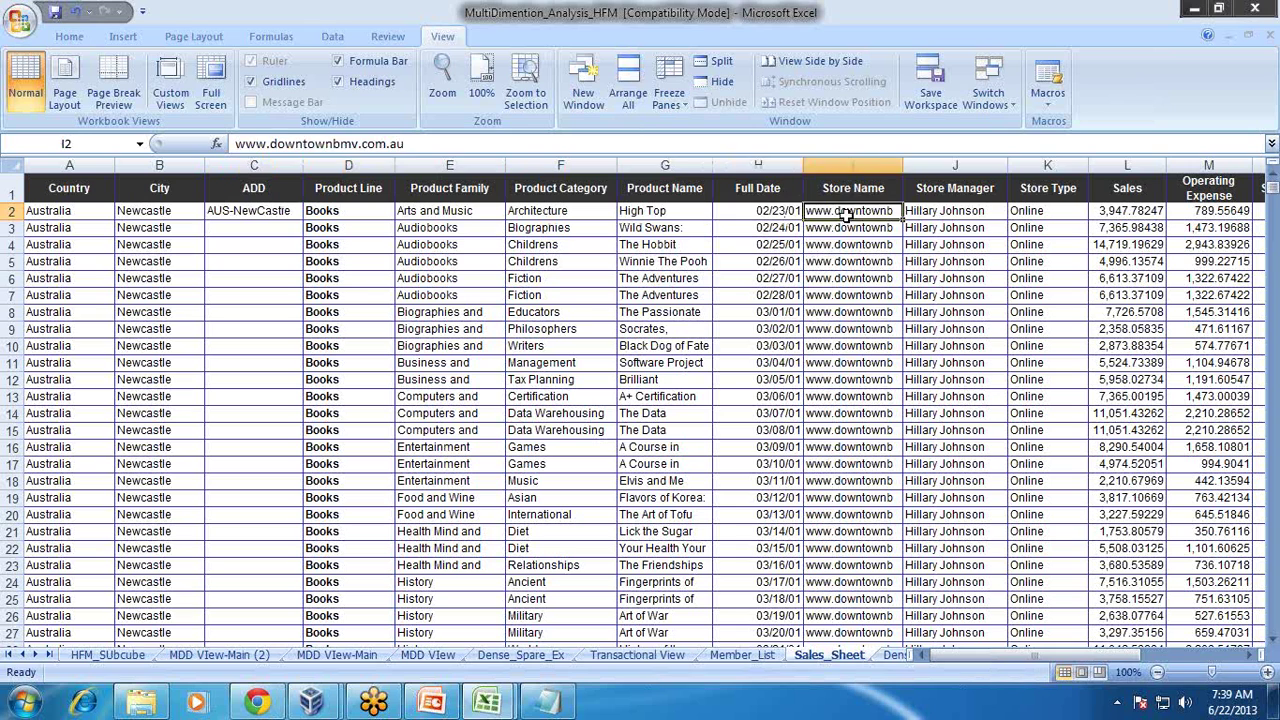
left_click(962, 212)
left_click(1025, 226)
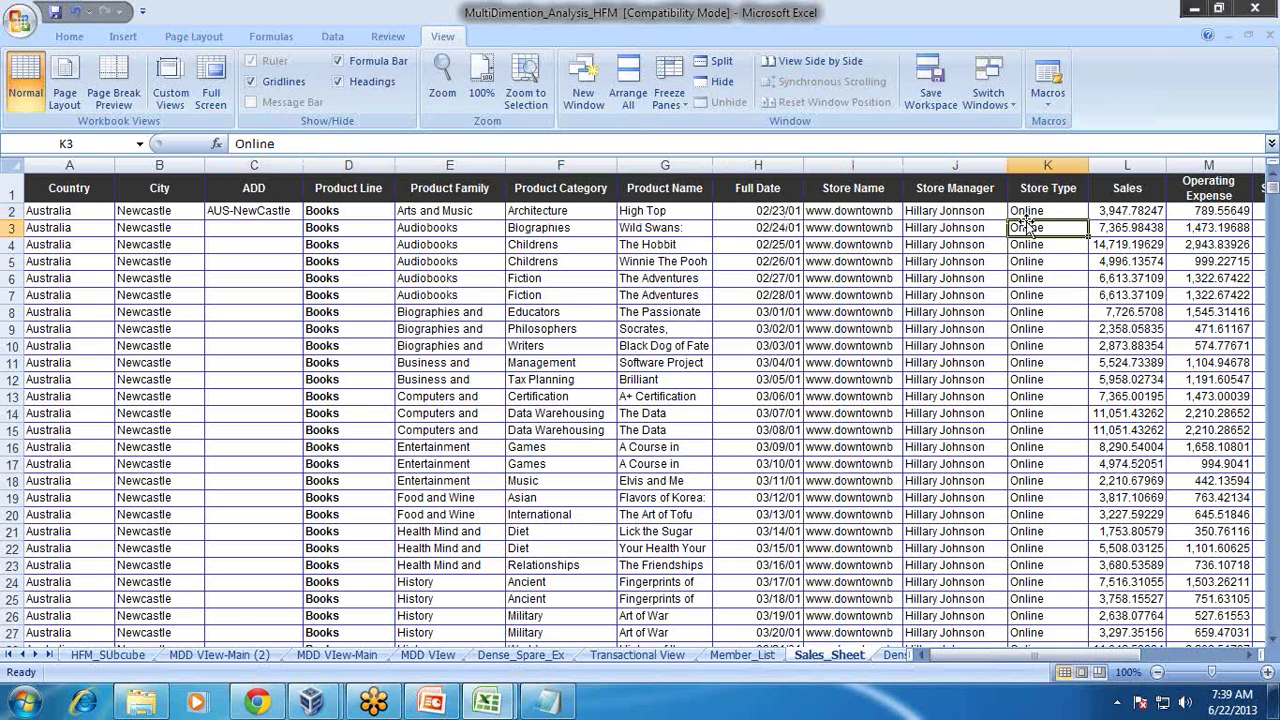
Step: View the columns right of Sales, then return to the HFM_SUbcube sheet
left_click(1249, 655)
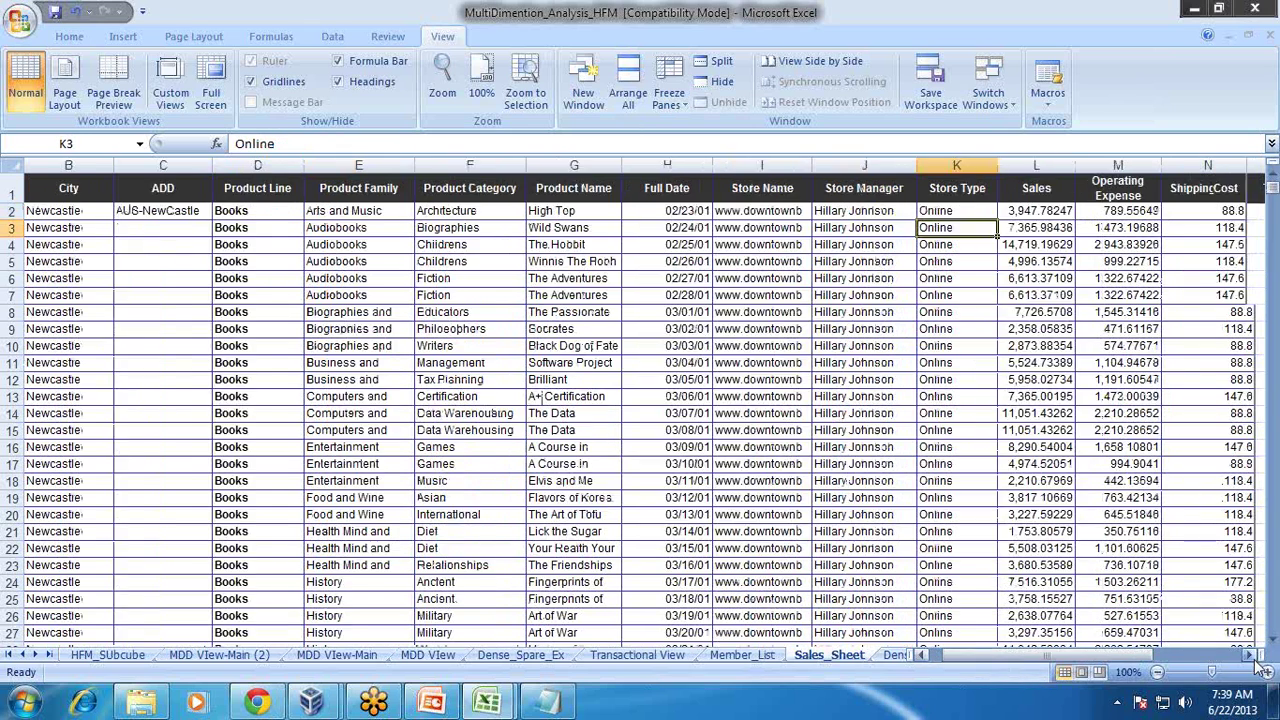
left_click(1249, 655)
left_click(1249, 655)
left_click(1249, 655)
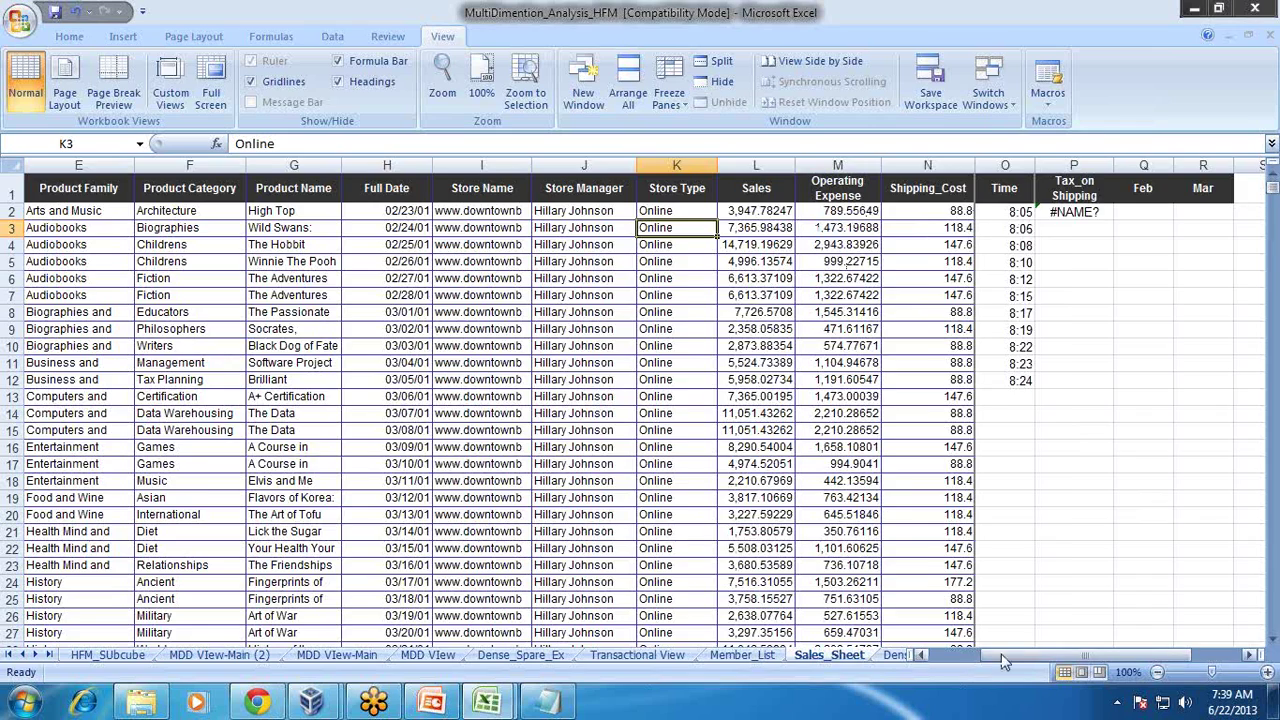
left_click_drag(1020, 660, 948, 656)
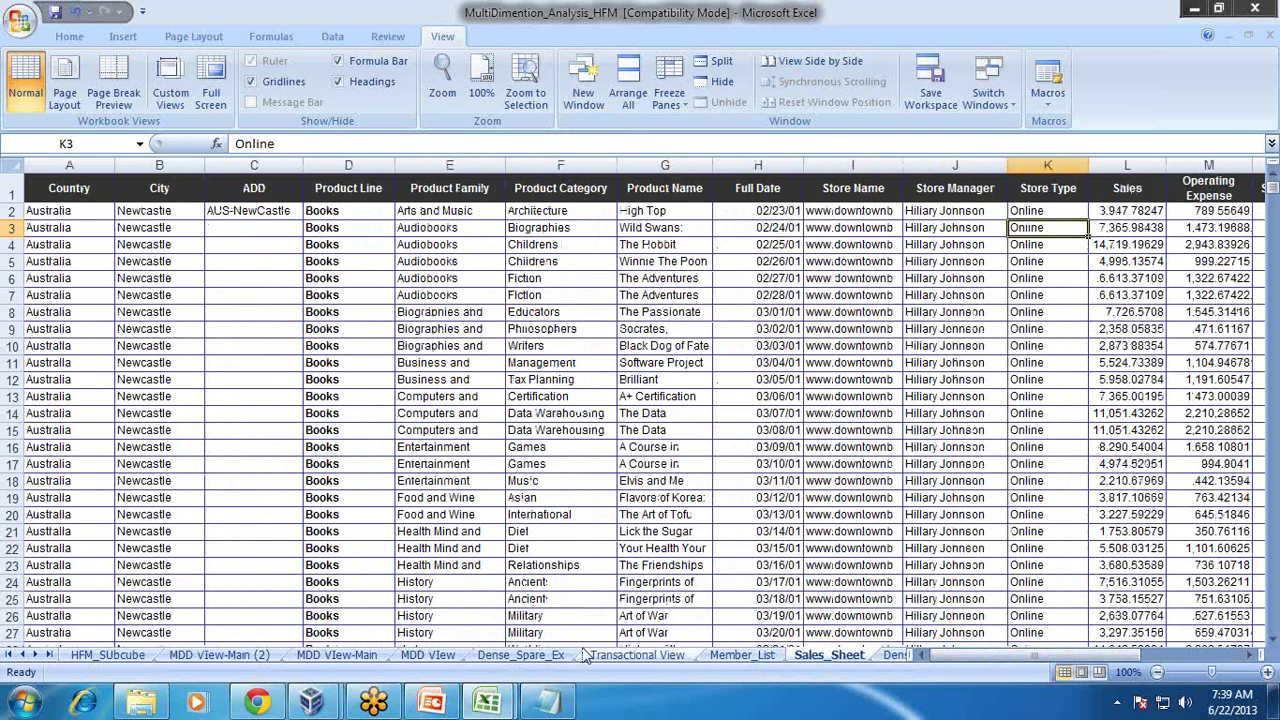
left_click(108, 655)
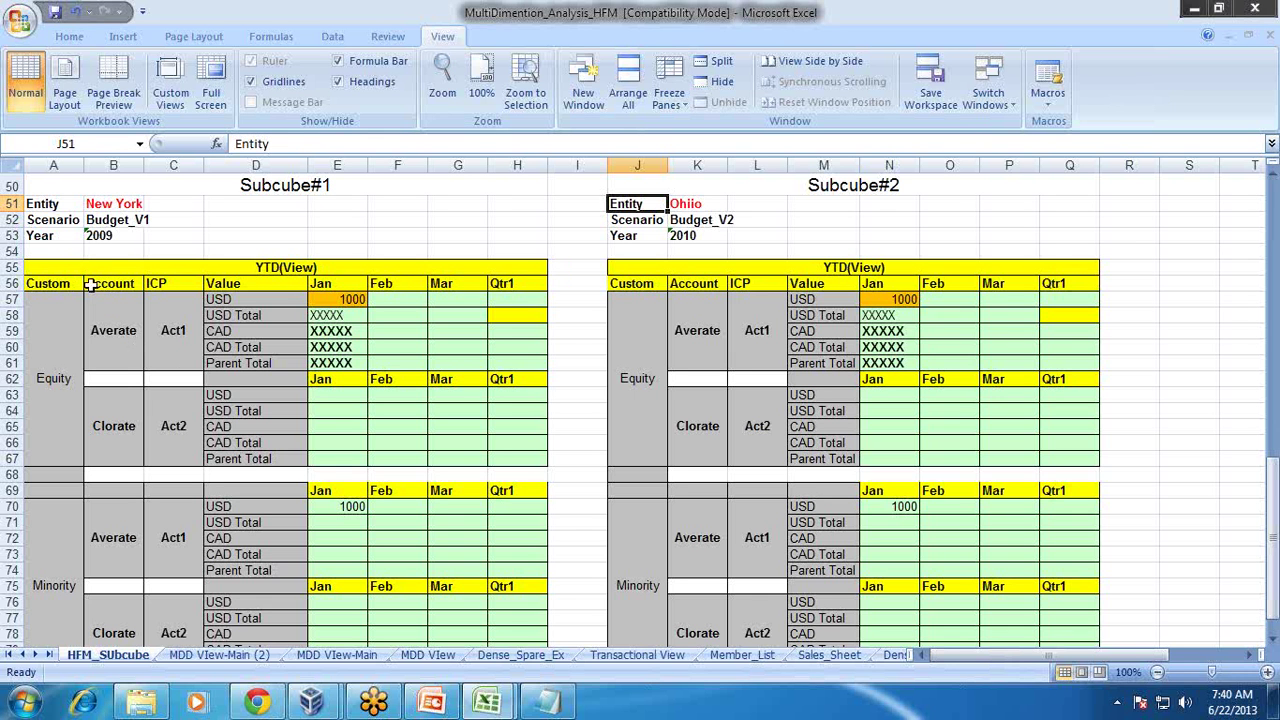
left_click_drag(82, 268, 78, 338)
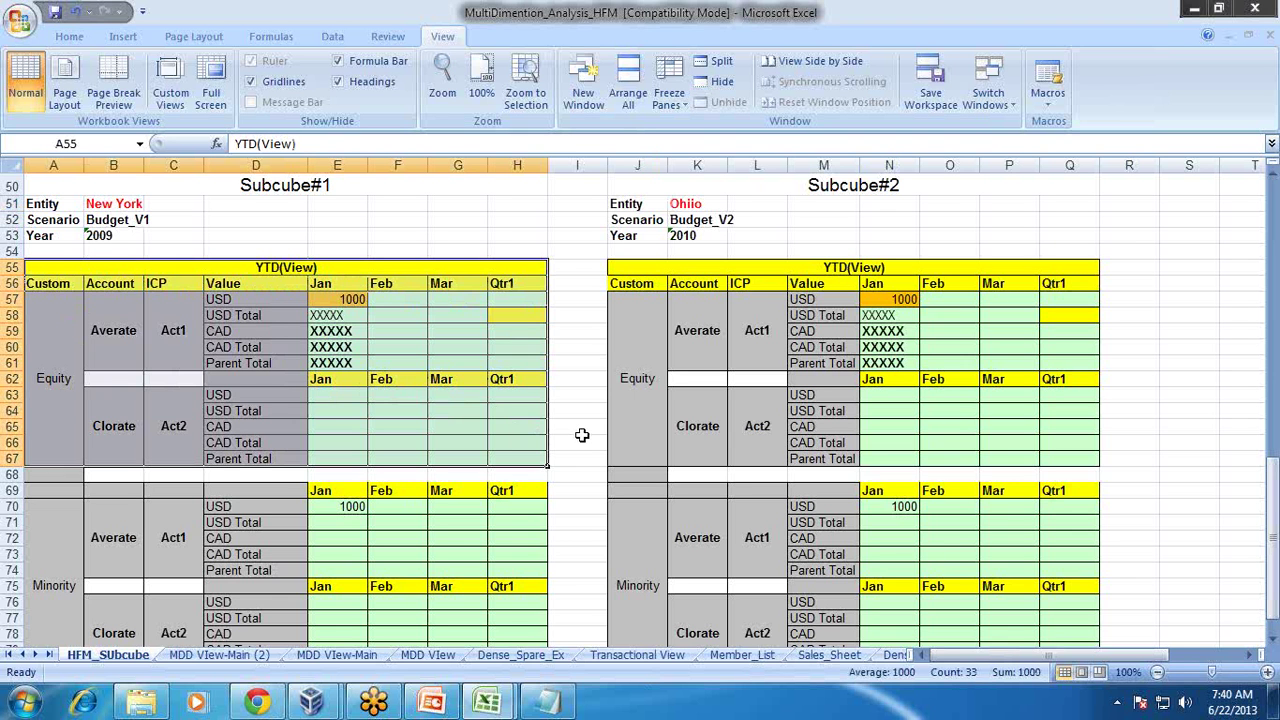
left_click(584, 440)
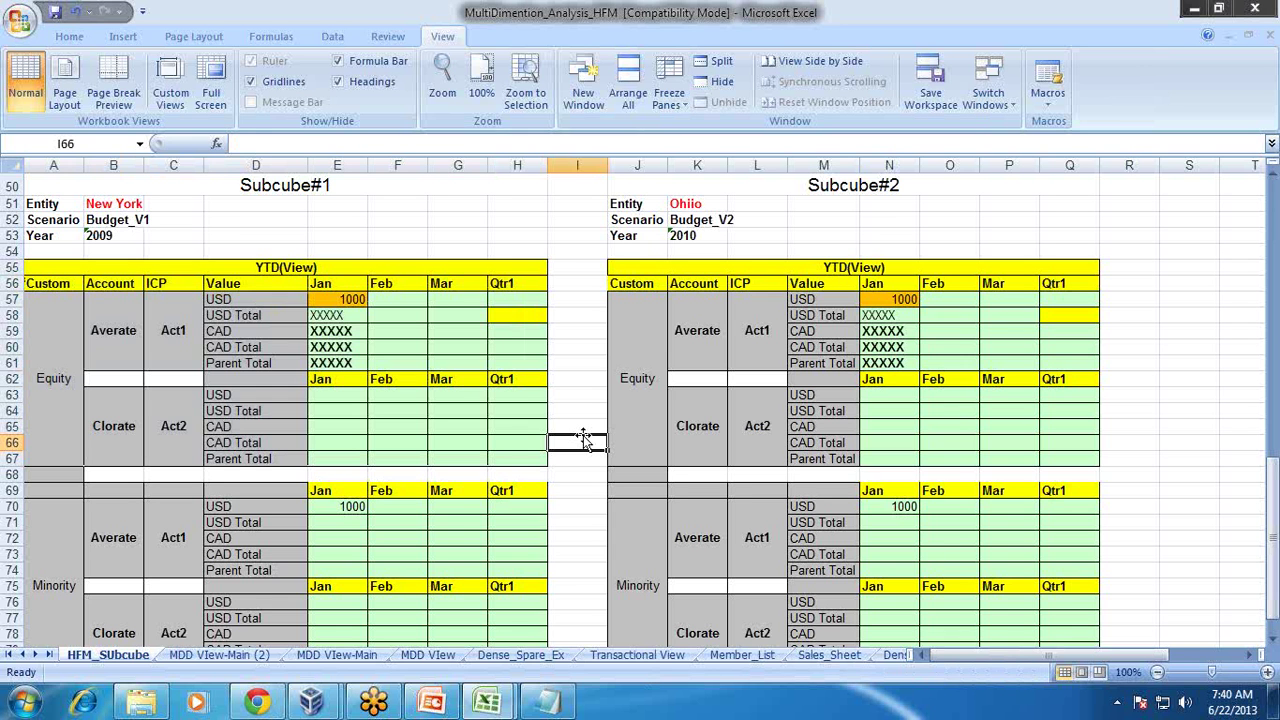
left_click(234, 334)
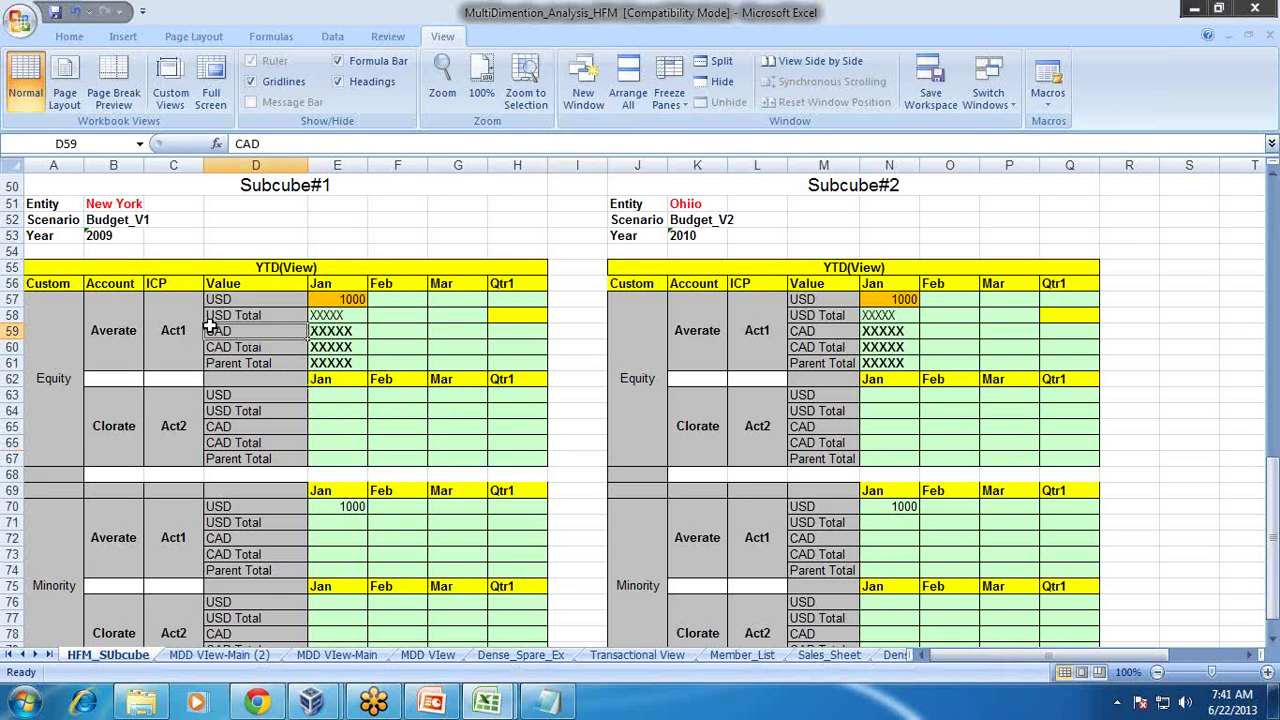
left_click(352, 299)
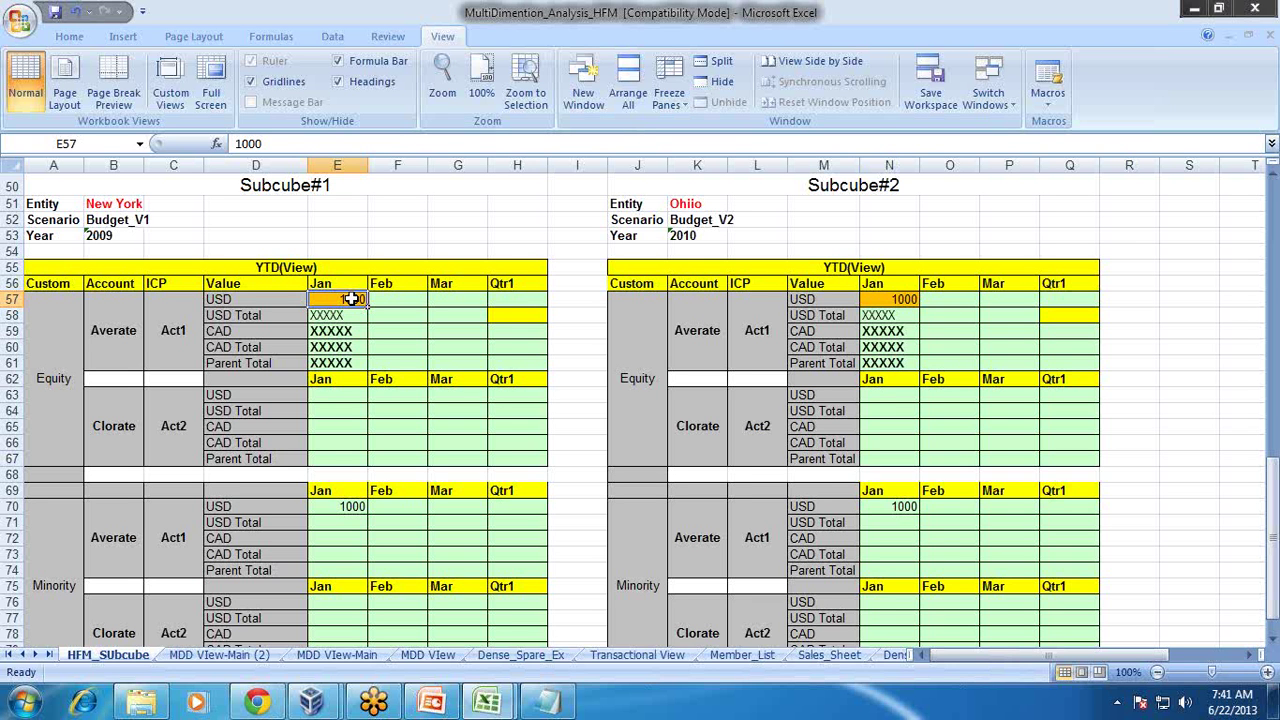
left_click(289, 191)
left_click(350, 300)
left_click(66, 205)
left_click(66, 236)
left_click(66, 221)
left_click(70, 194)
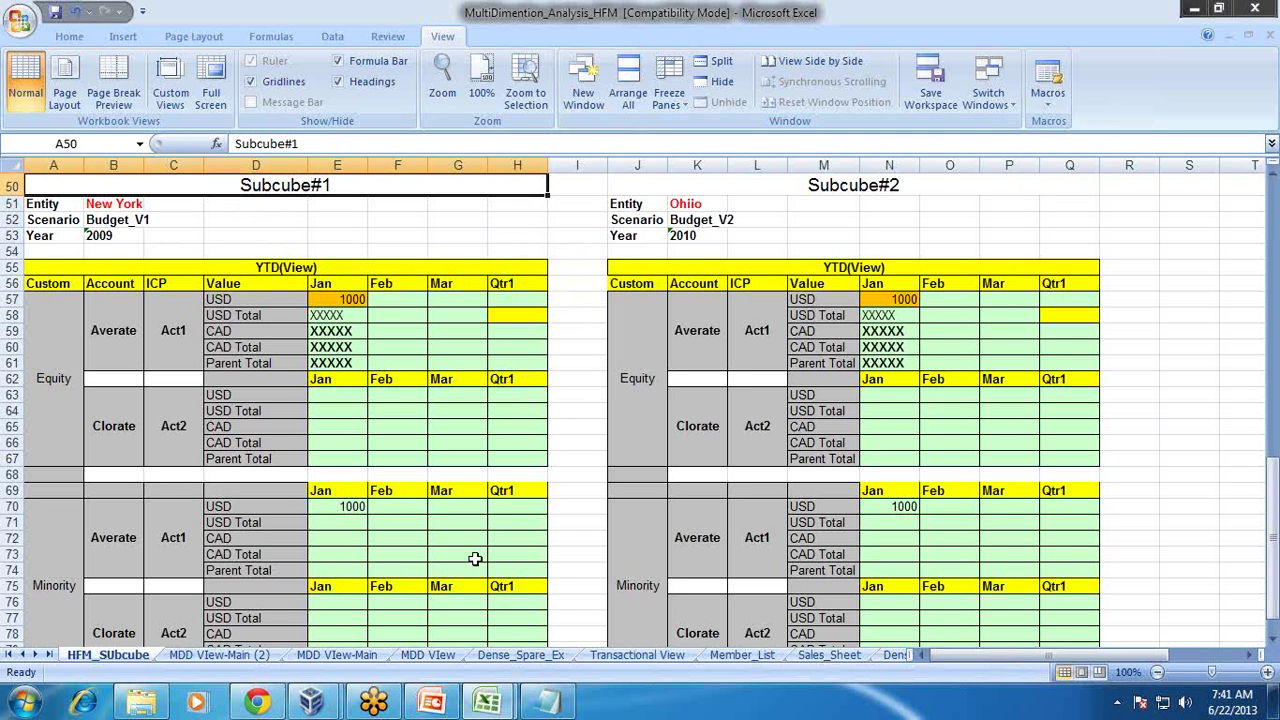
mouse_move(431, 703)
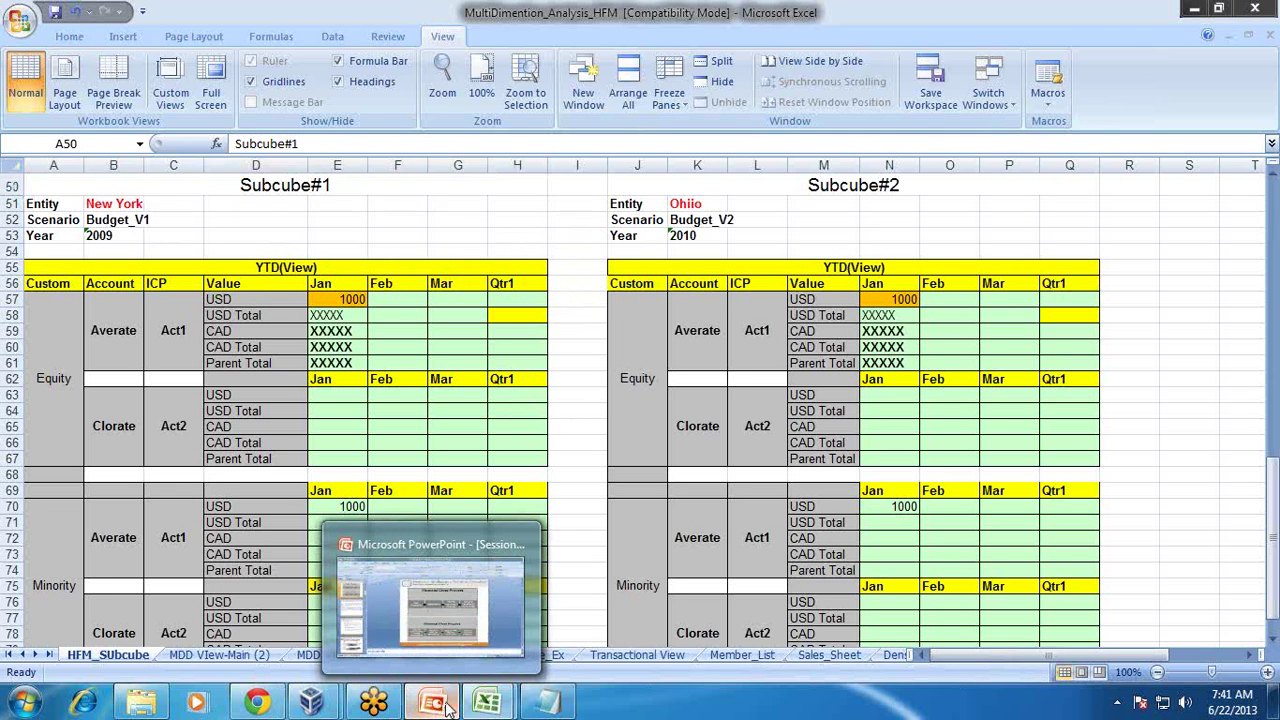
Step: Present slide 8, The Financial Consolidation Challenge, as a slide show in PowerPoint
left_click(528, 530)
scroll(532, 535, "down", 1)
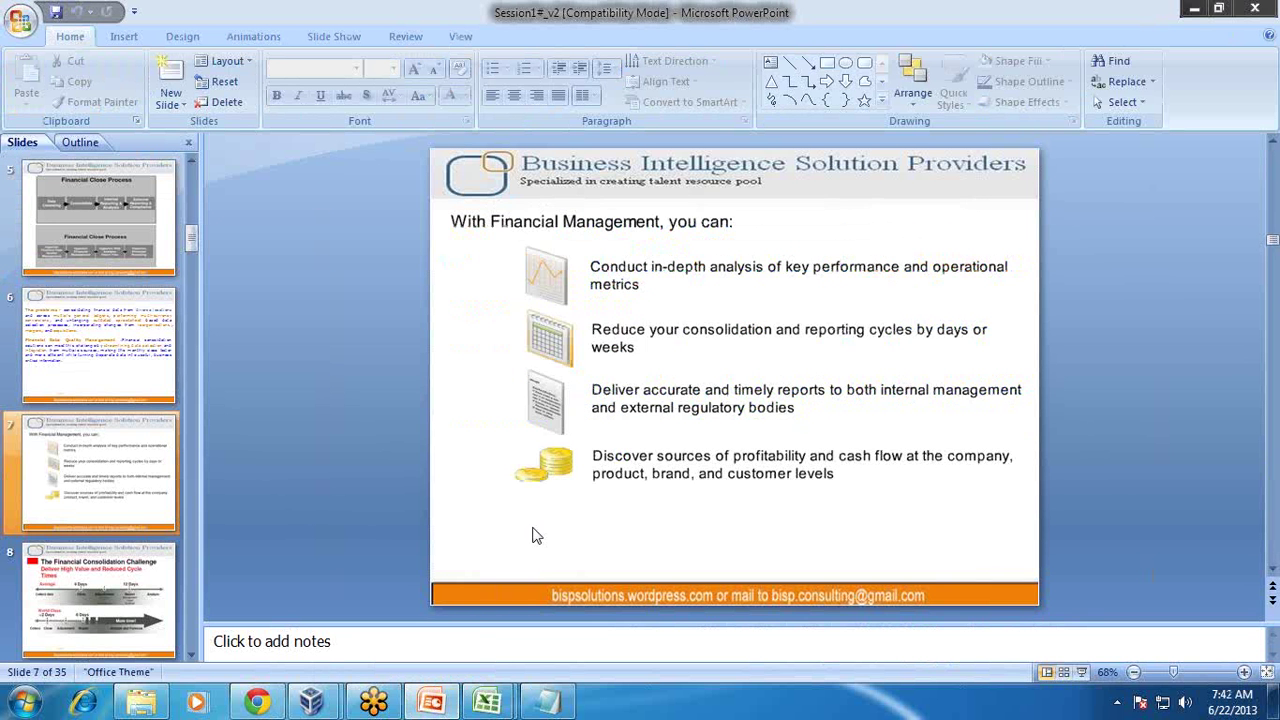
scroll(532, 535, "down", 1)
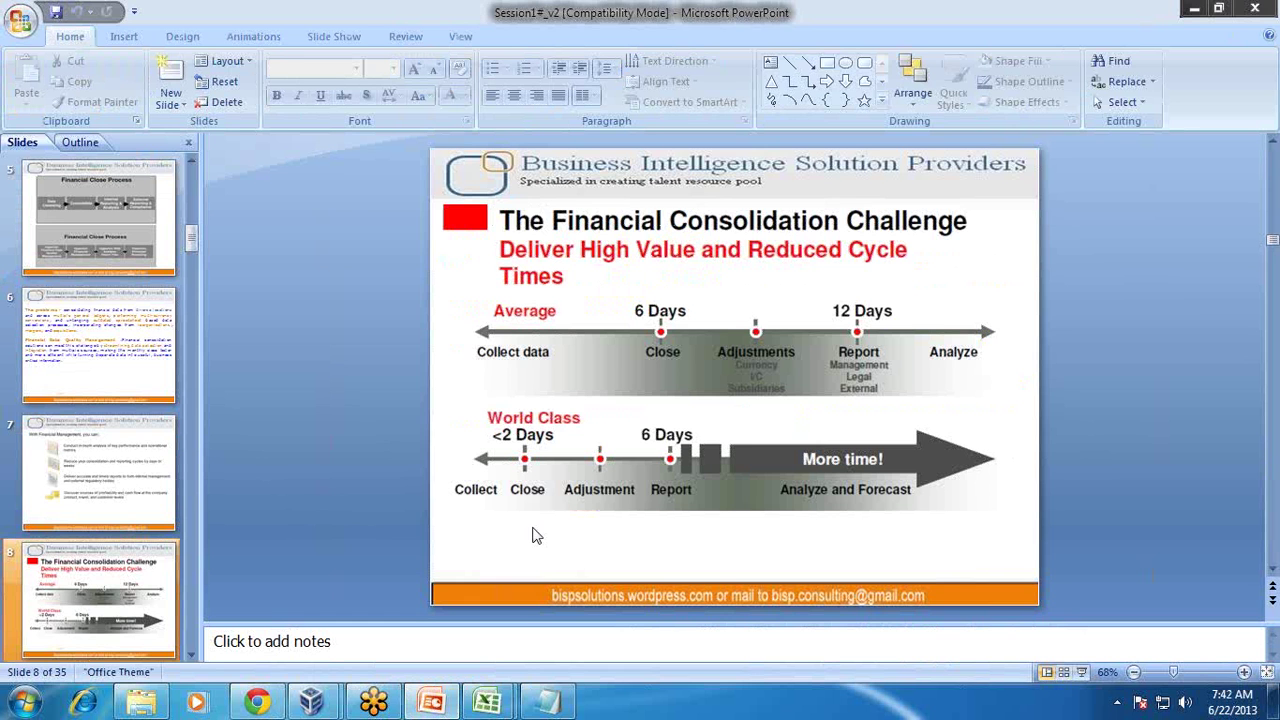
key("shift+F5")
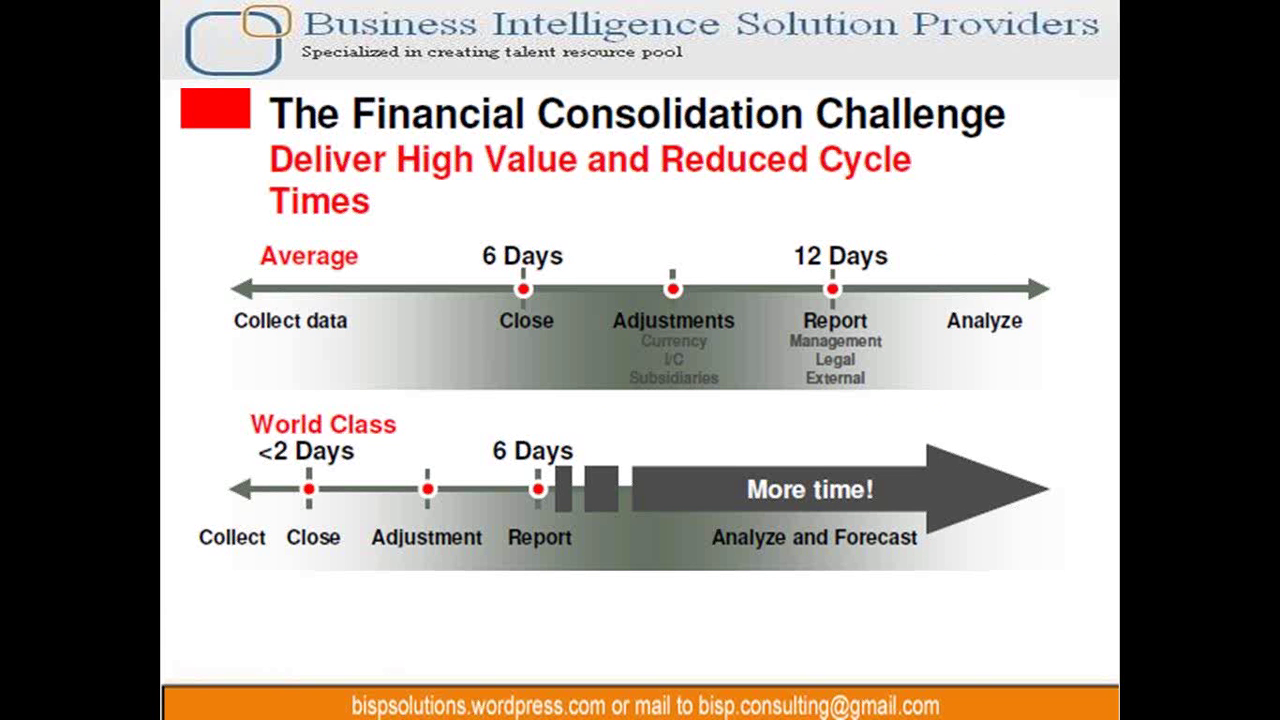